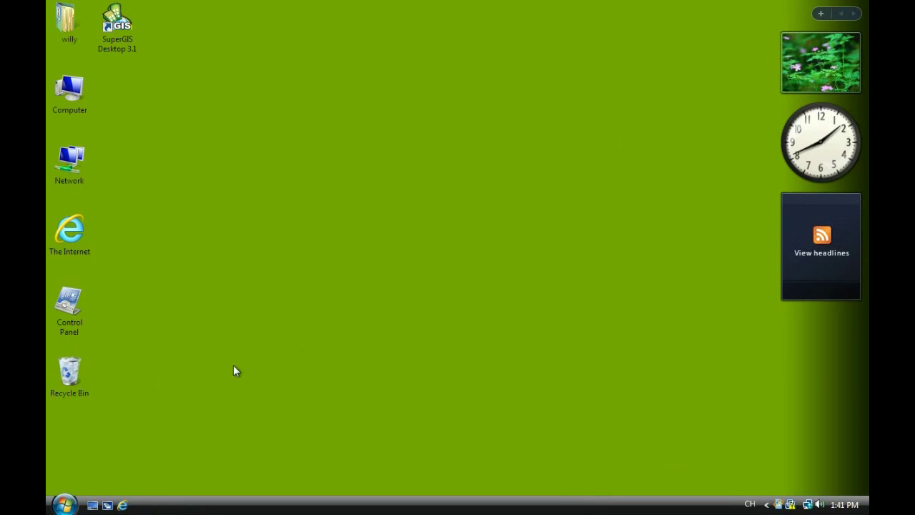
# Launch SuperGIS Desktop and add world.shp from the GIS_Data folder to a new map
pyautogui.doubleClick(128, 48)
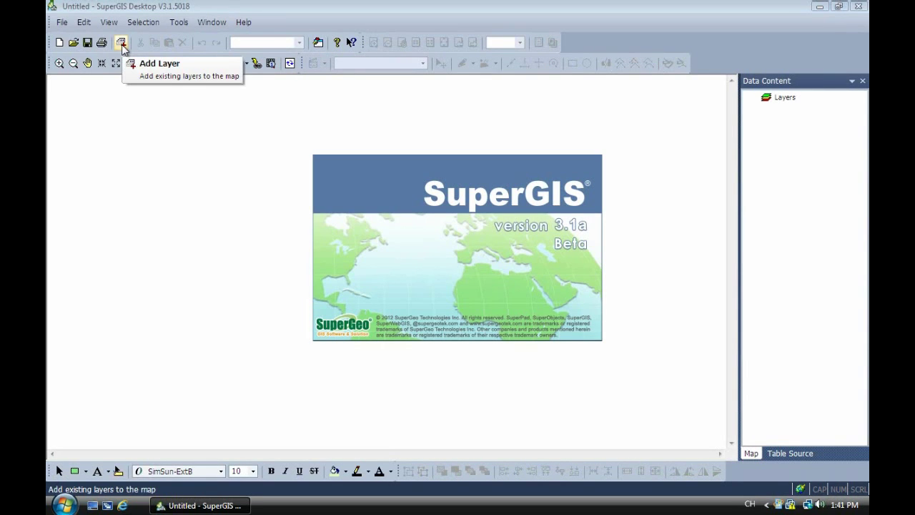
pyautogui.click(122, 44)
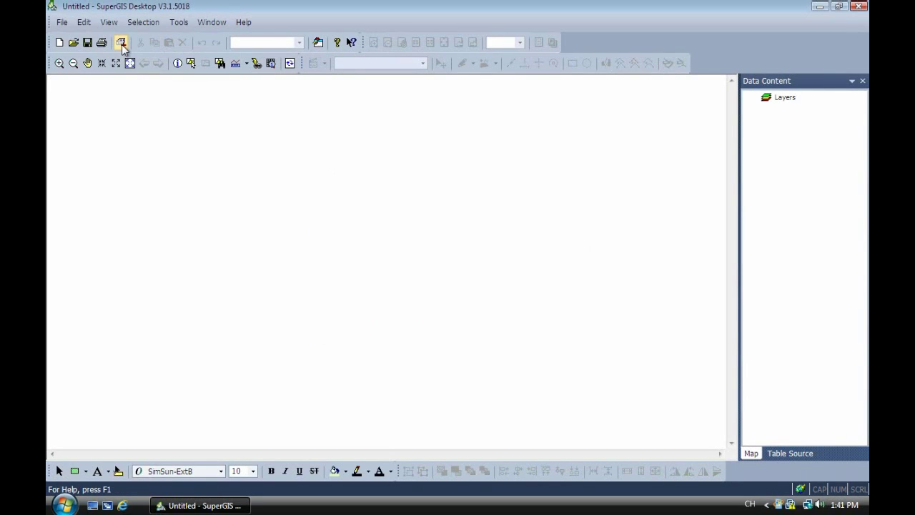
pyautogui.click(238, 177)
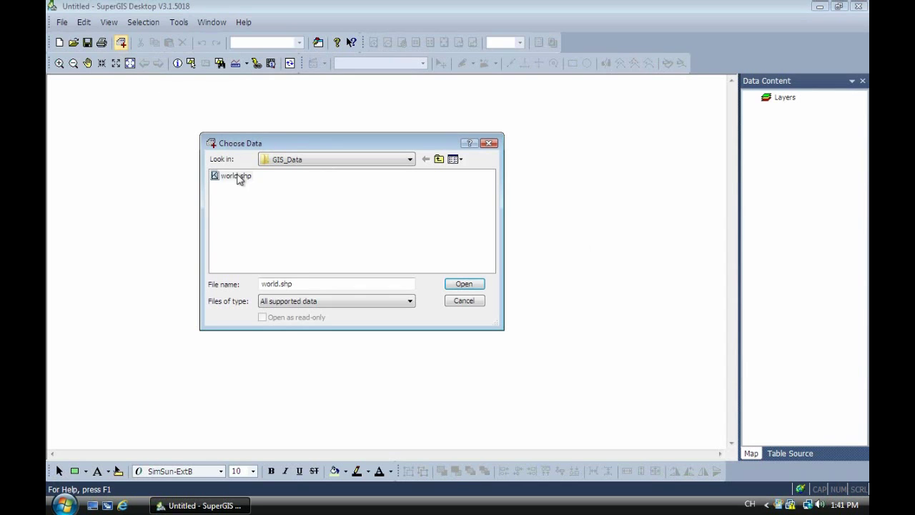
pyautogui.click(464, 284)
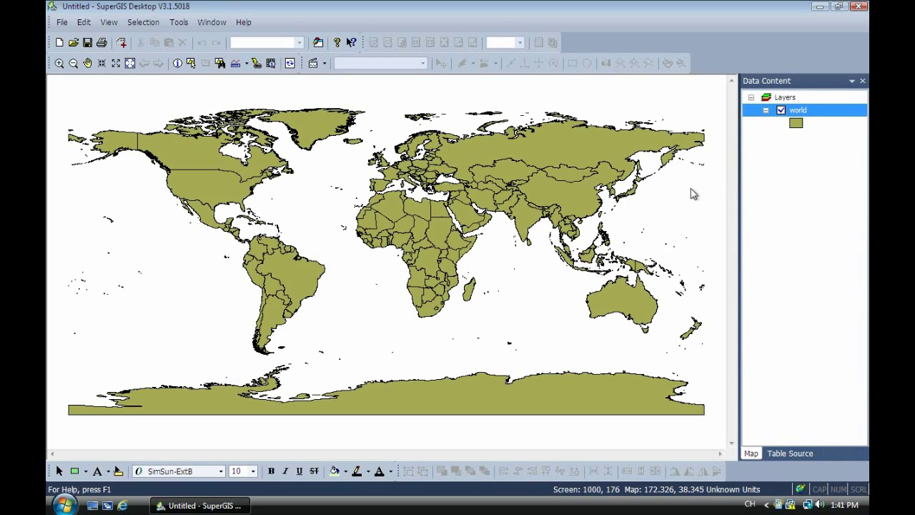
# Assign GoogleWGS84.prj from the GoogleMap folder as the world layer's coordinate system (Google_Sphere)
pyautogui.doubleClick(798, 114)
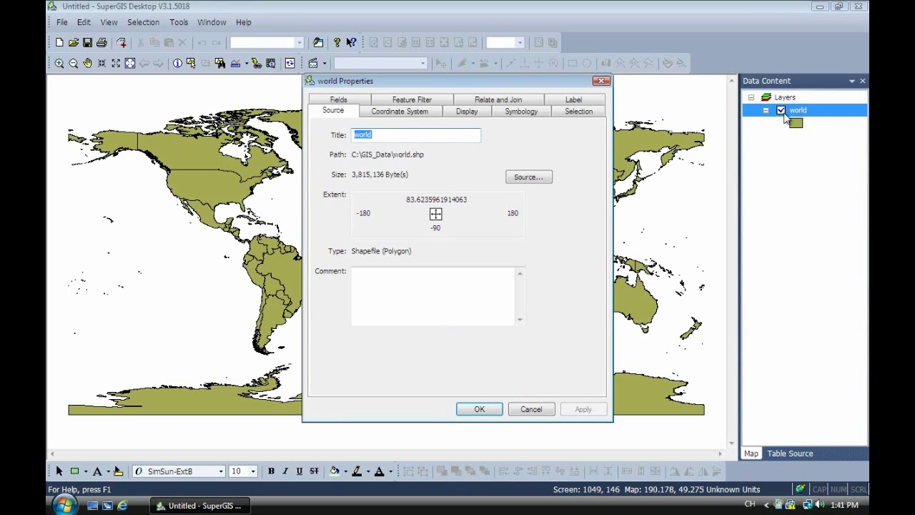
pyautogui.click(427, 115)
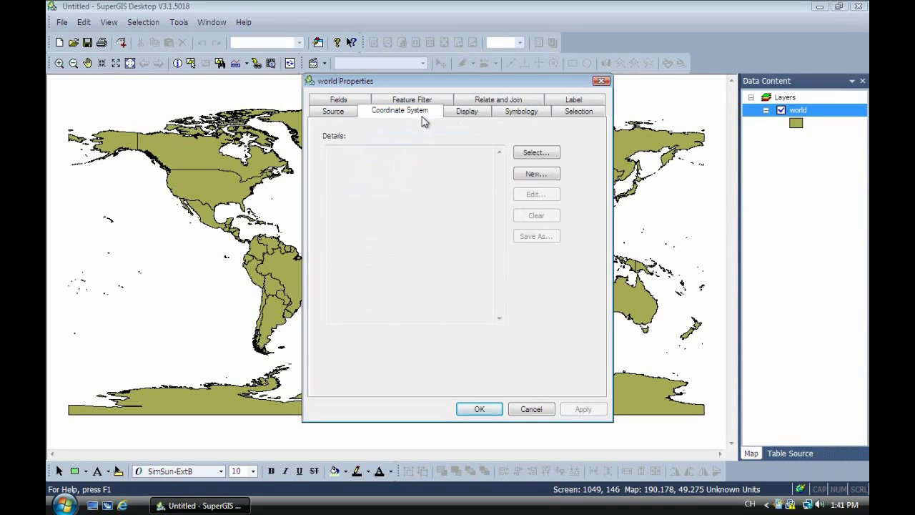
pyautogui.click(529, 153)
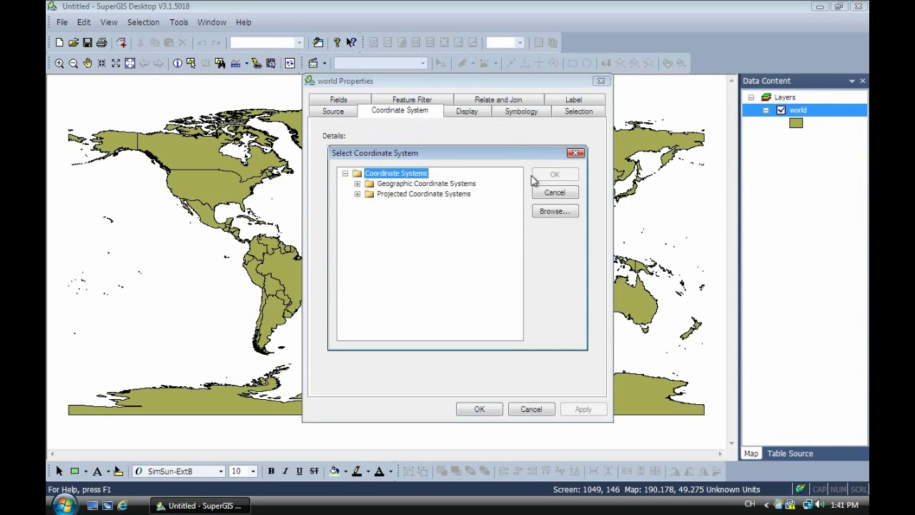
pyautogui.click(547, 212)
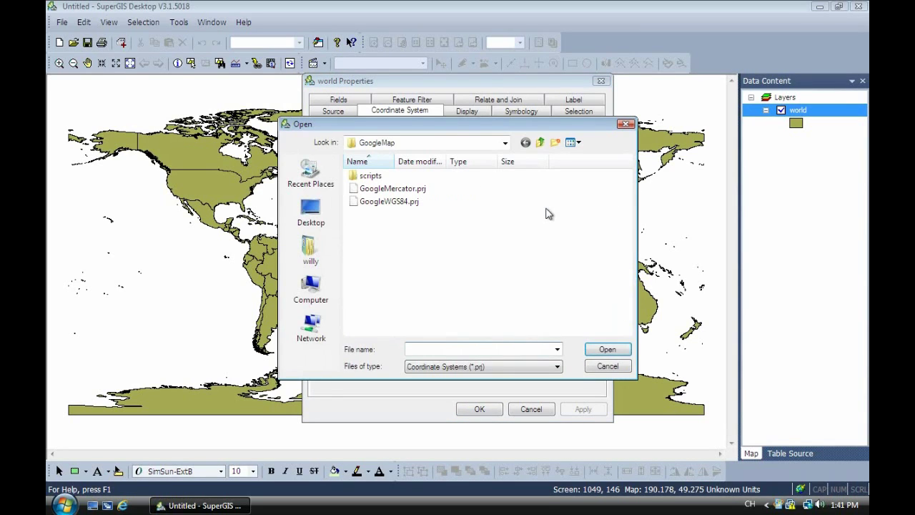
pyautogui.click(505, 143)
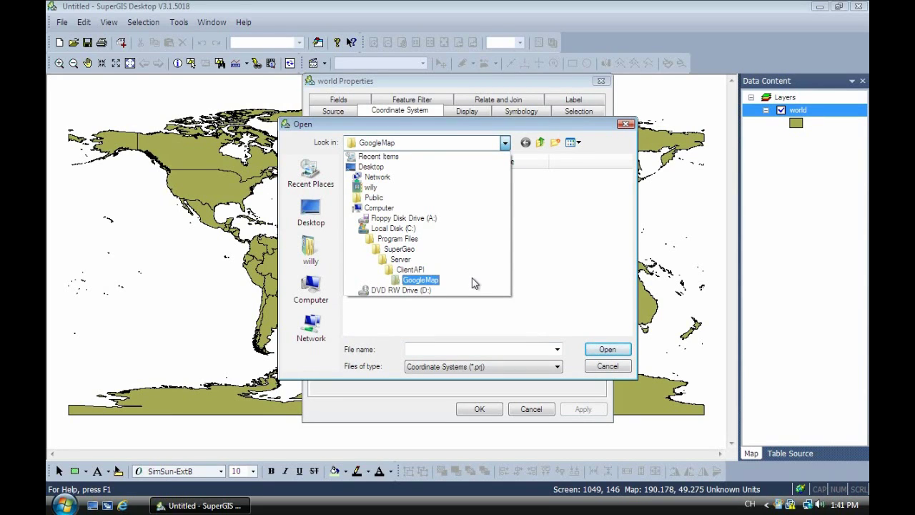
pyautogui.click(542, 280)
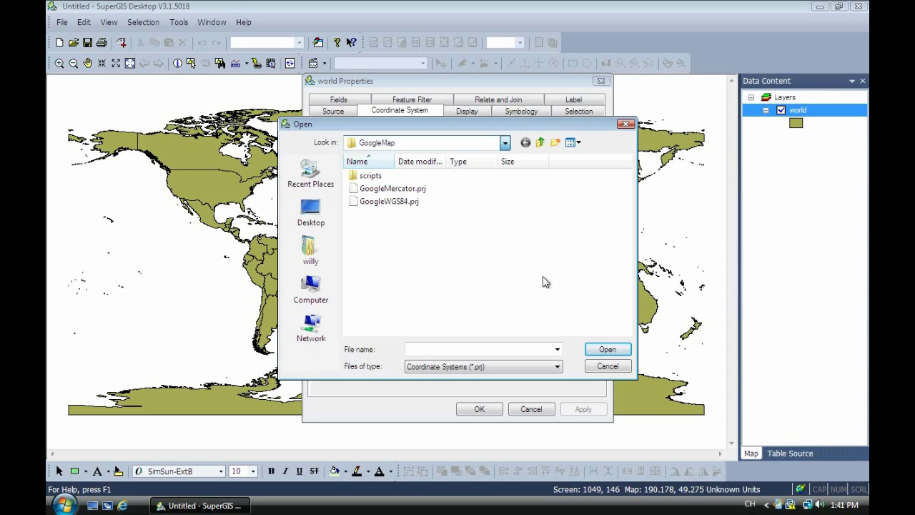
pyautogui.click(414, 205)
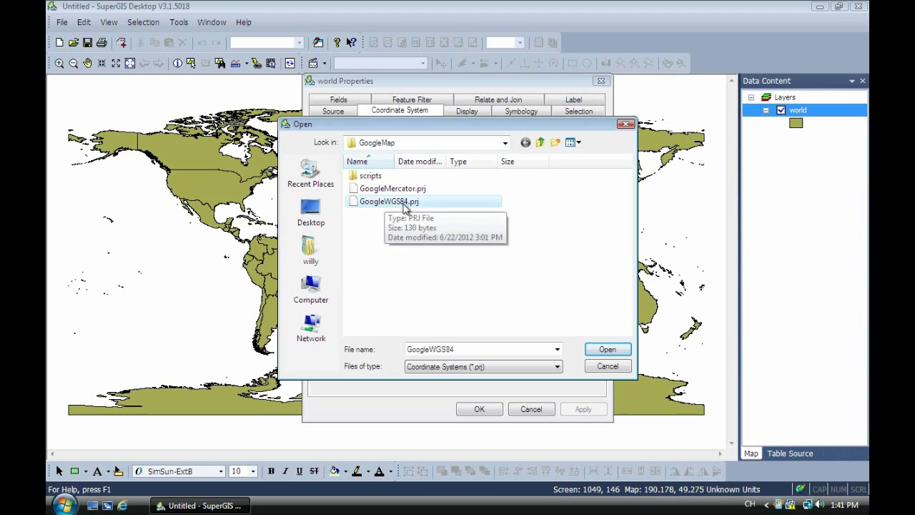
pyautogui.click(594, 351)
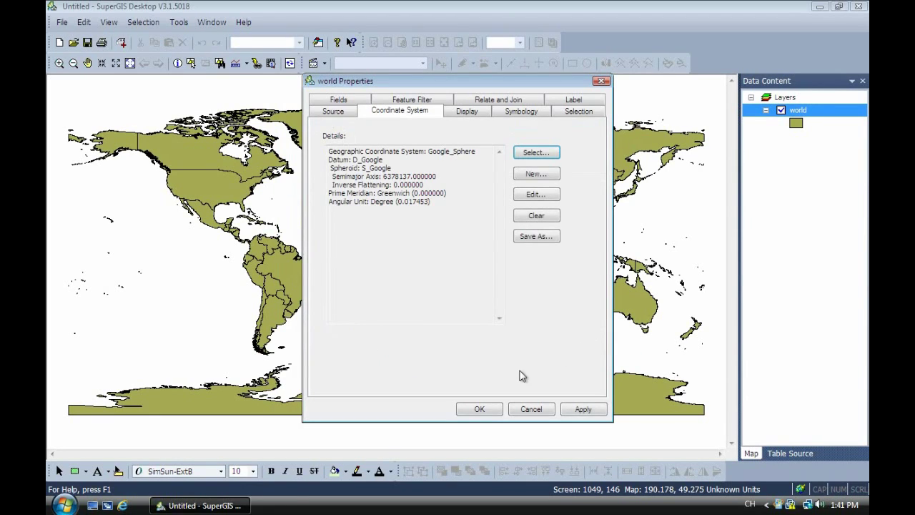
pyautogui.click(479, 409)
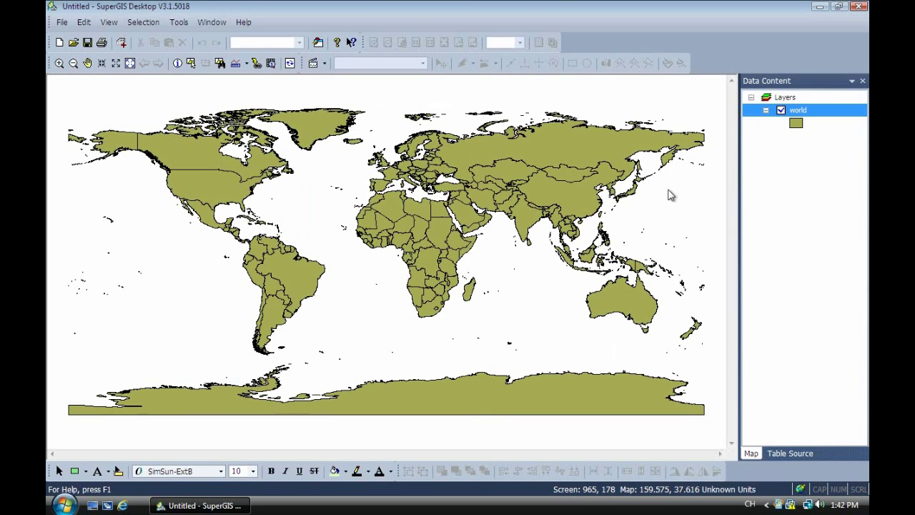
pyautogui.click(787, 98)
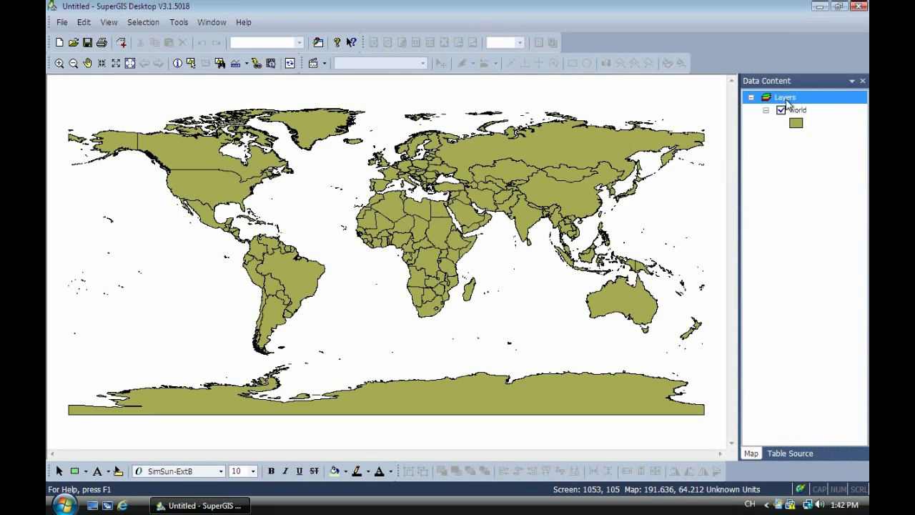
# Set the Layers map frame's coordinate system to GoogleMercator.prj
pyautogui.doubleClick(788, 98)
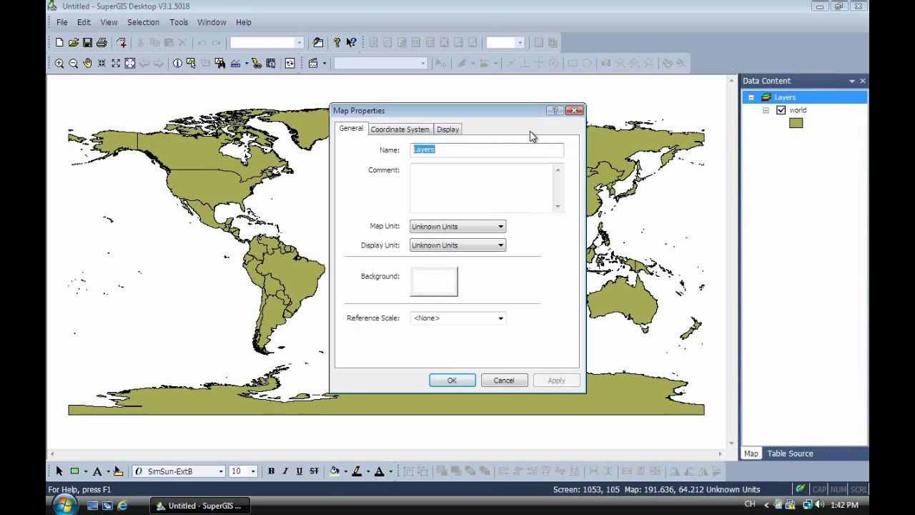
pyautogui.click(422, 134)
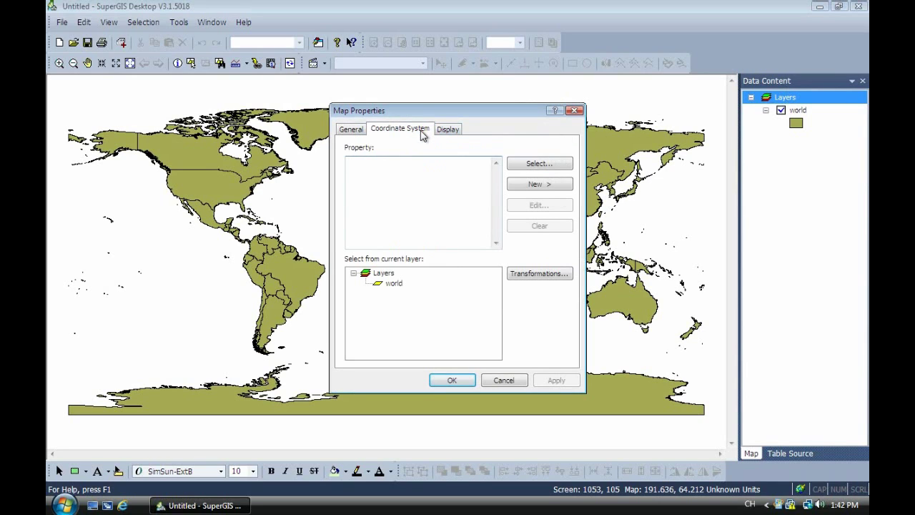
pyautogui.click(512, 169)
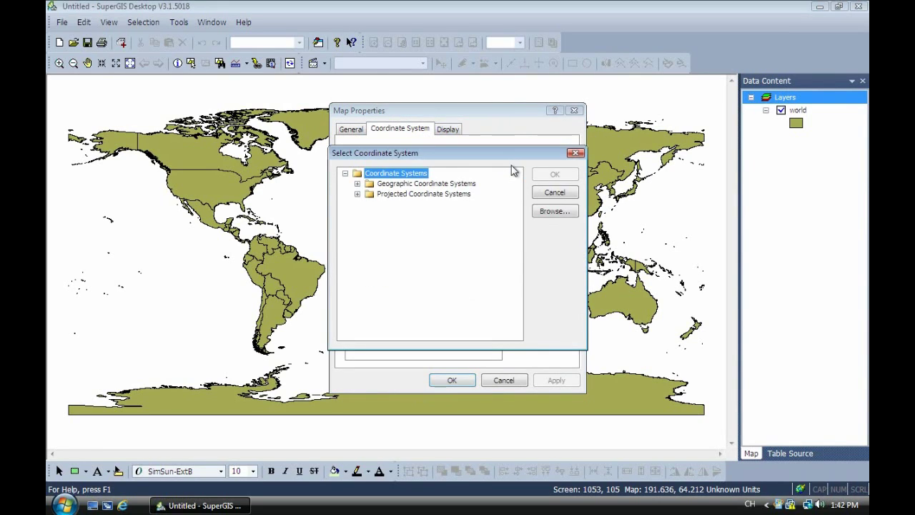
pyautogui.click(544, 212)
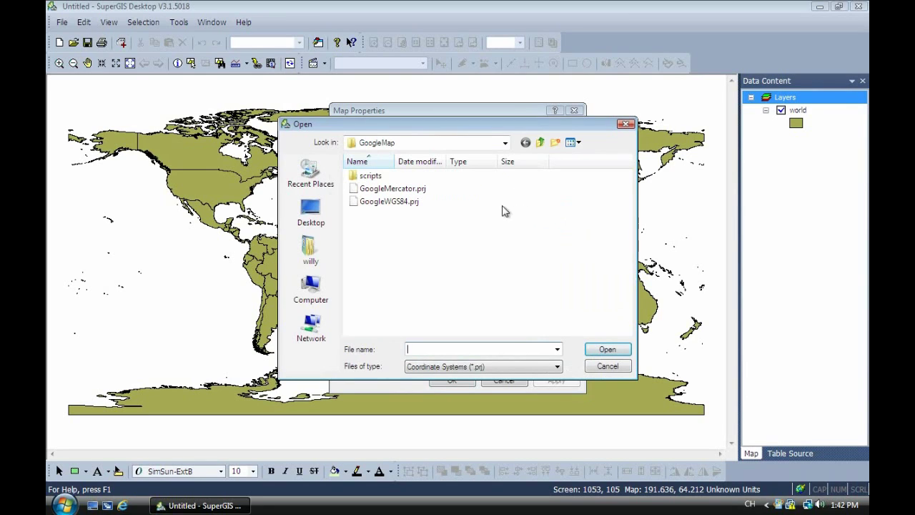
pyautogui.click(427, 191)
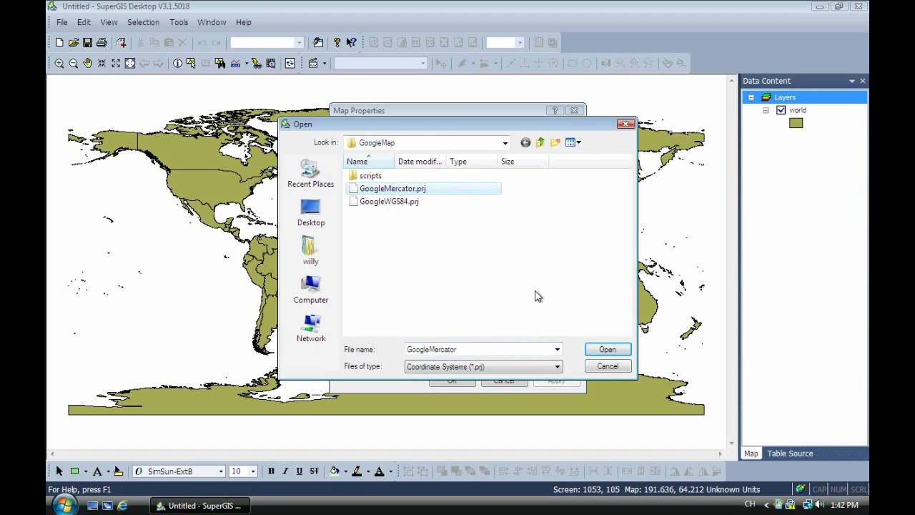
pyautogui.click(596, 354)
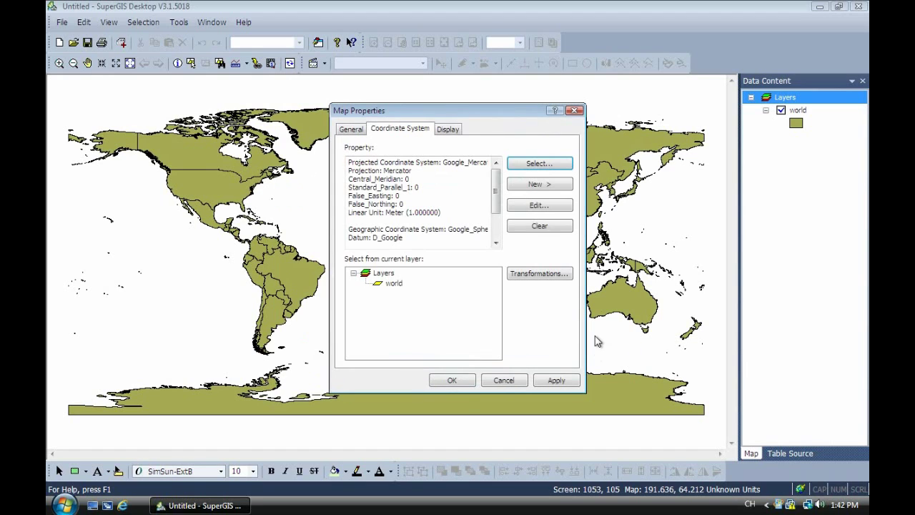
pyautogui.click(457, 380)
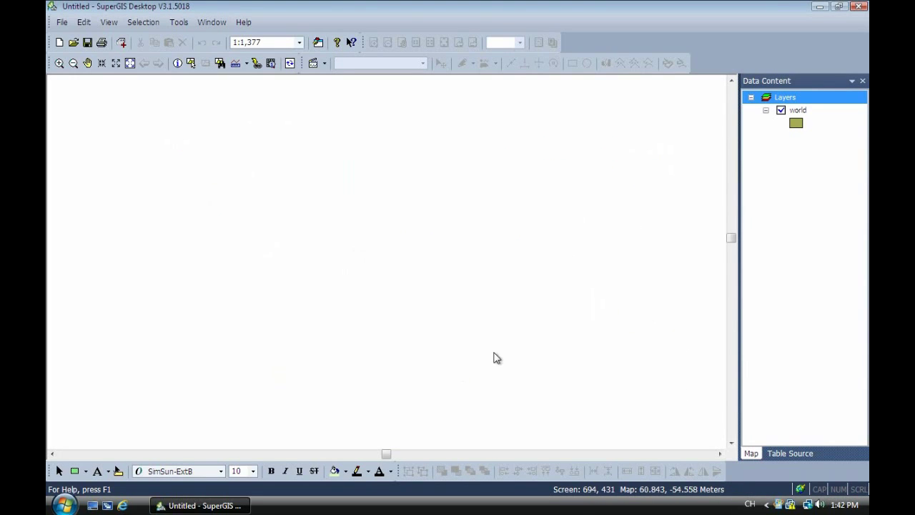
# Zoom the map to the world layer's full extent
pyautogui.rightClick(800, 112)
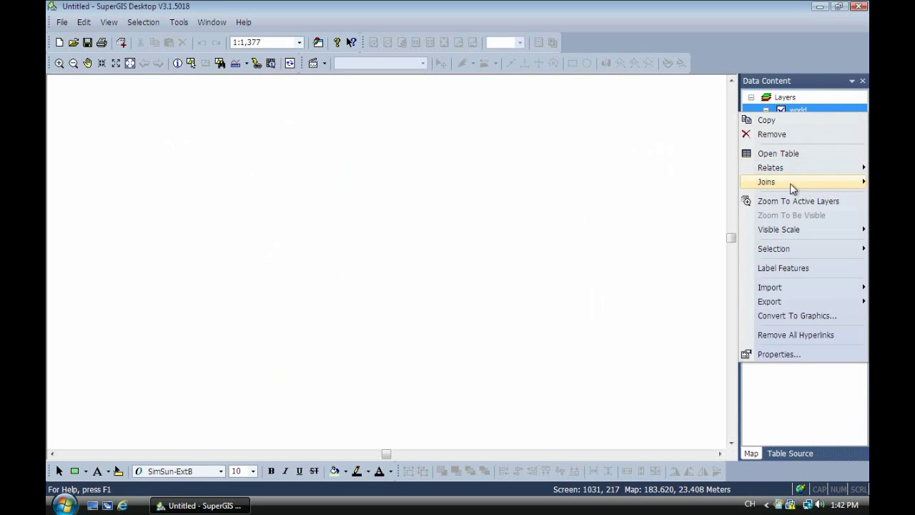
pyautogui.click(792, 201)
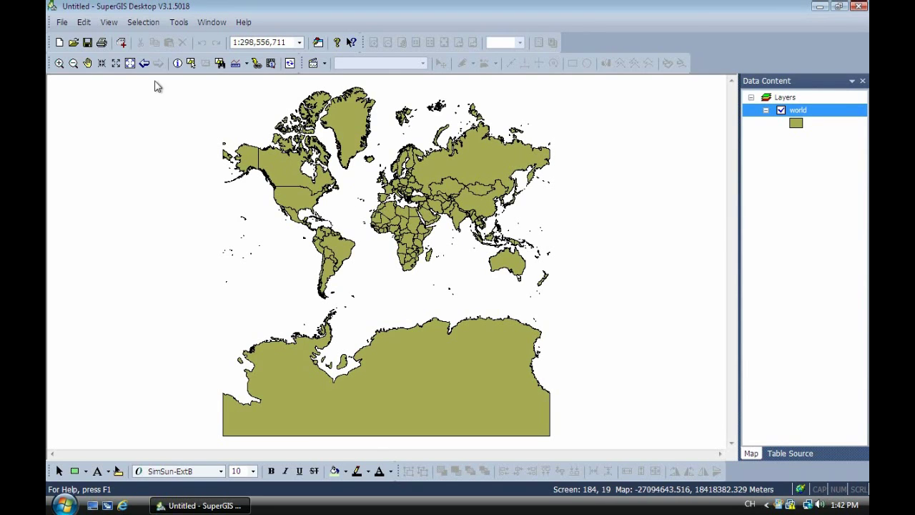
pyautogui.click(88, 43)
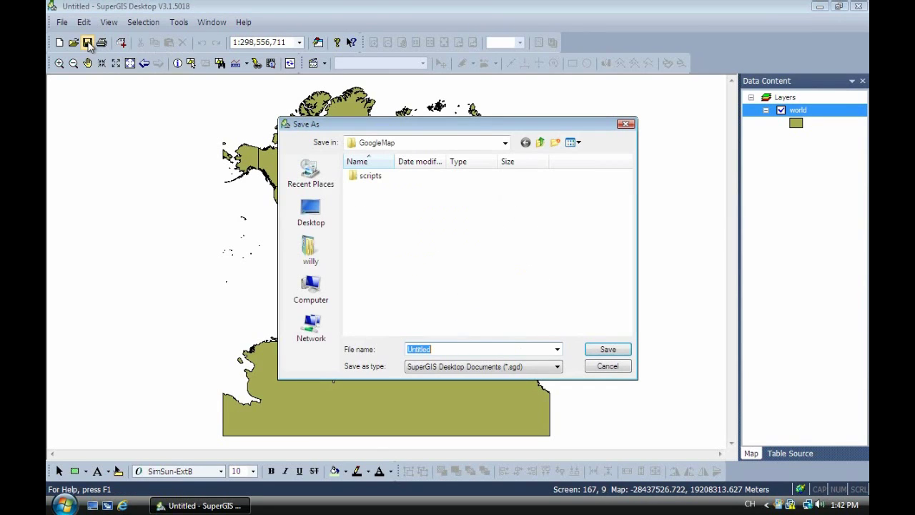
# Create a gm1 folder on Local Disk (C:), open it, and enter 1 as the file name
pyautogui.click(312, 288)
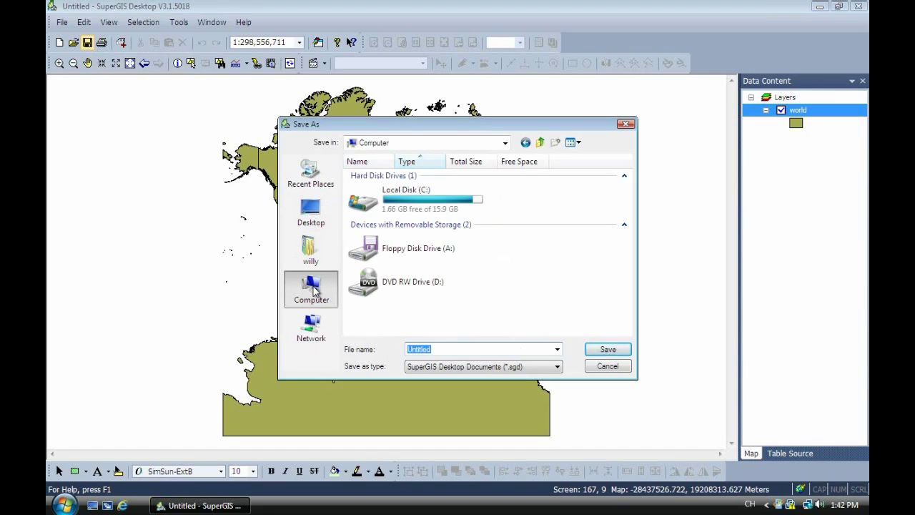
pyautogui.doubleClick(417, 206)
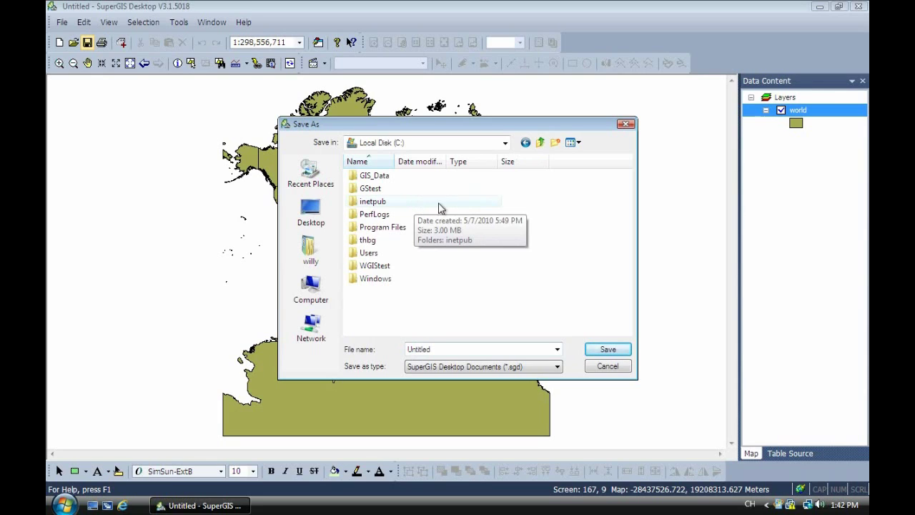
pyautogui.click(557, 145)
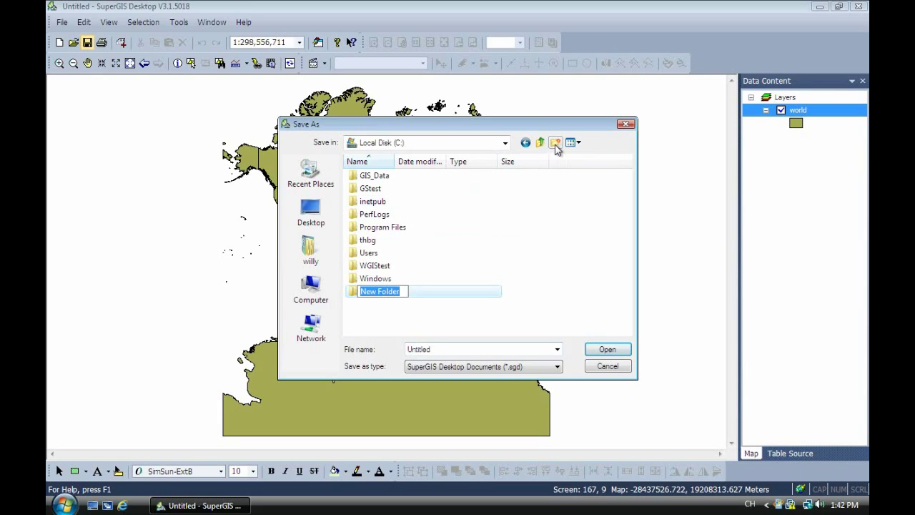
pyautogui.write('gm1')
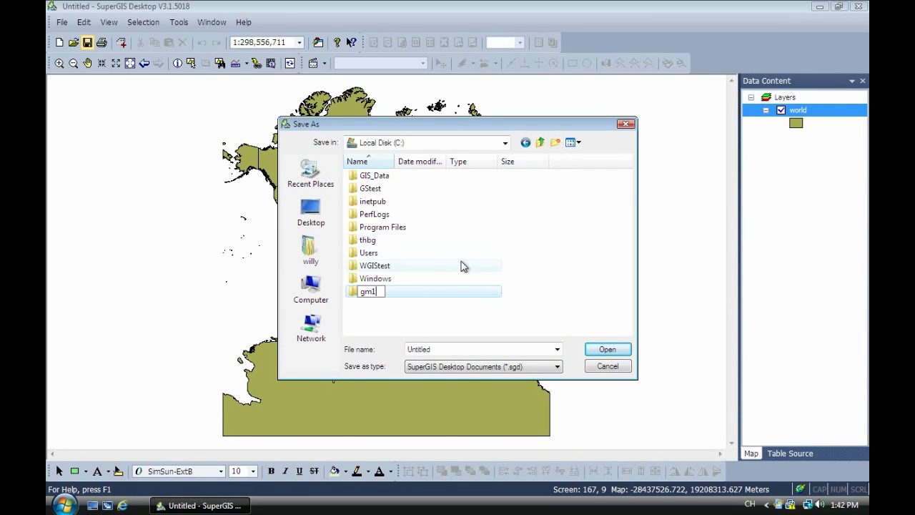
pyautogui.doubleClick(443, 292)
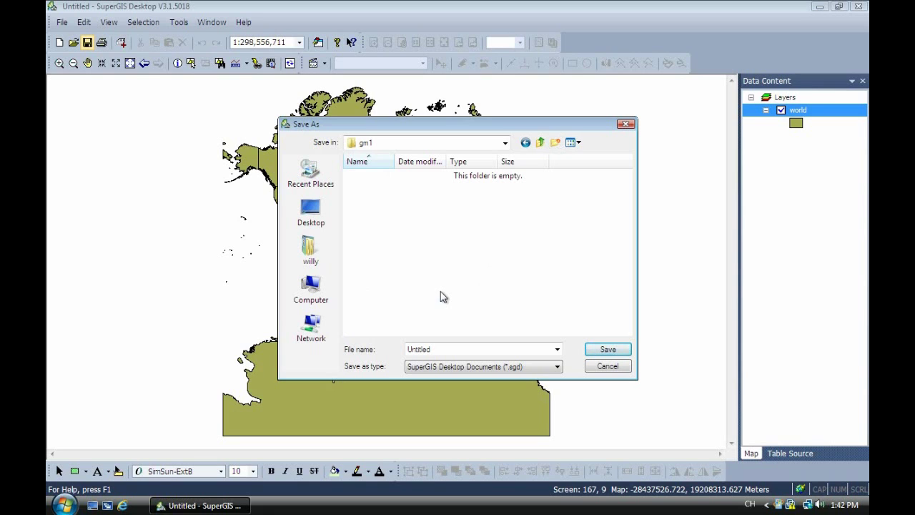
pyautogui.doubleClick(439, 348)
pyautogui.write('1')
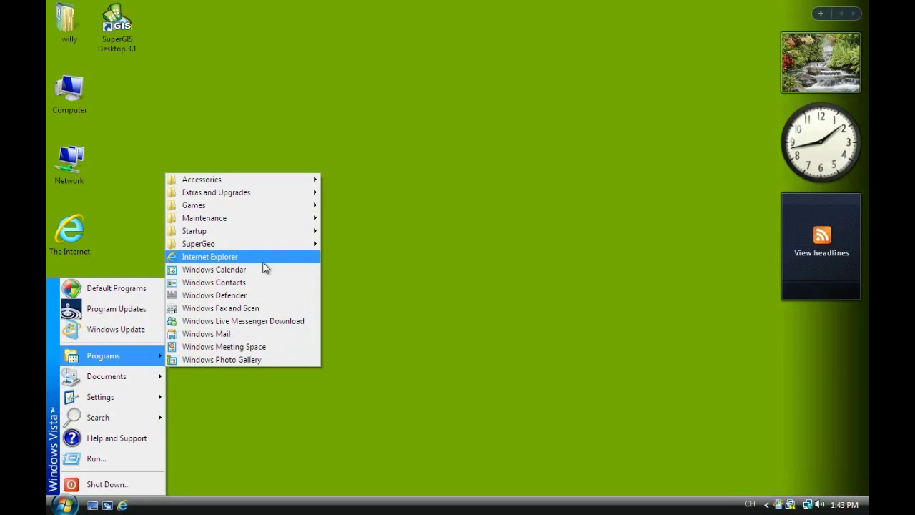
# Launch SuperGIS Server Post Installation and create the map cache virtual directory on the Default Web Site
pyautogui.moveTo(279, 246)
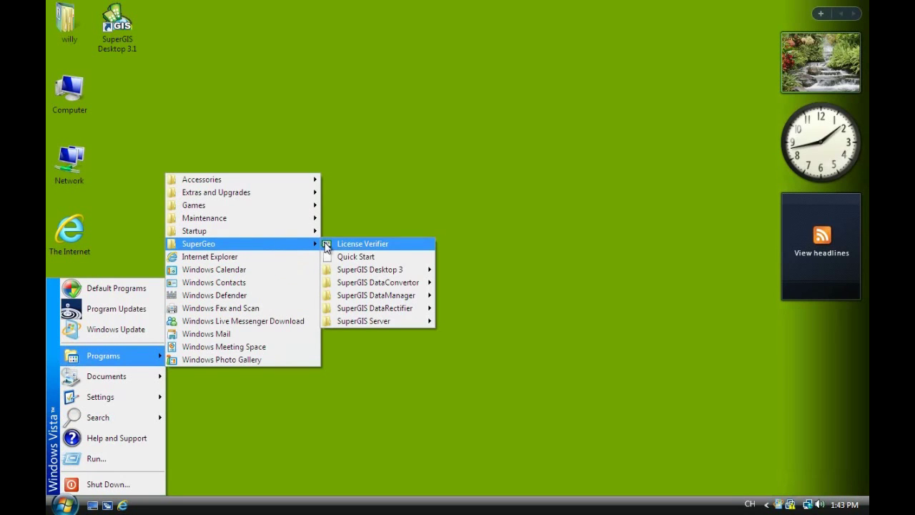
pyautogui.moveTo(405, 322)
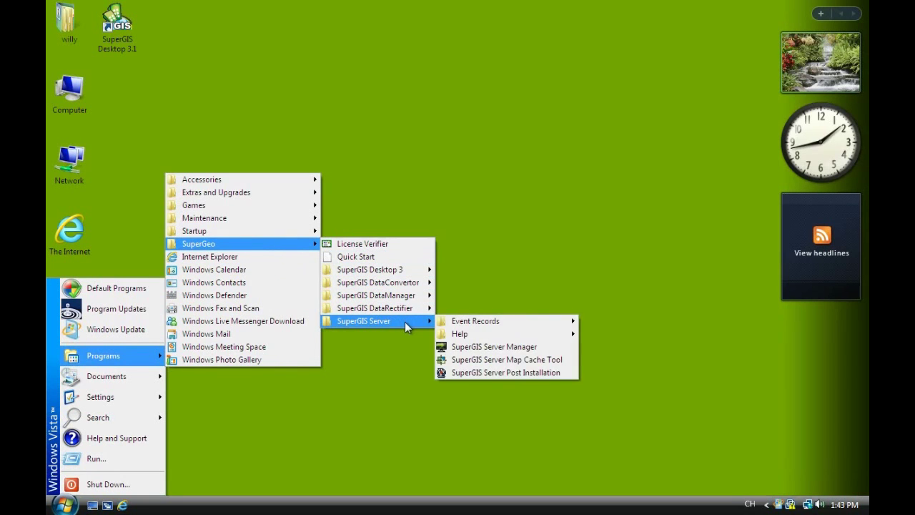
pyautogui.moveTo(471, 341)
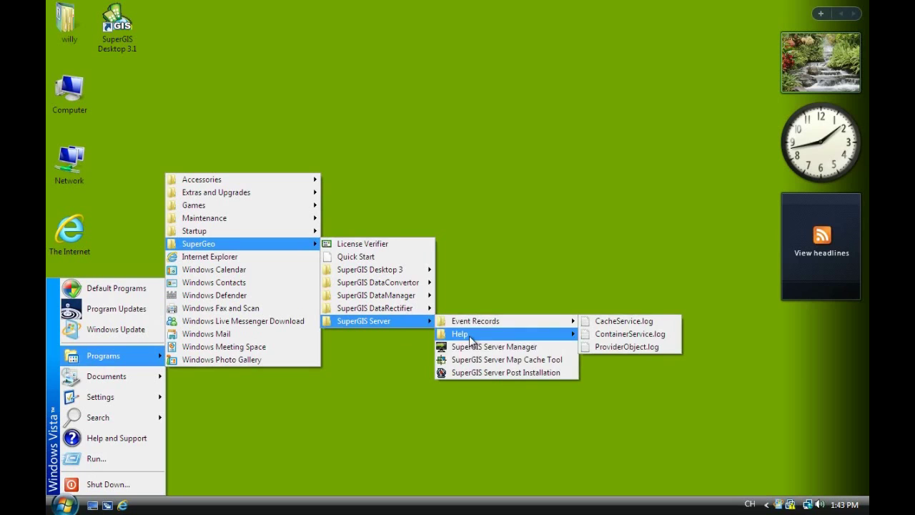
pyautogui.click(472, 372)
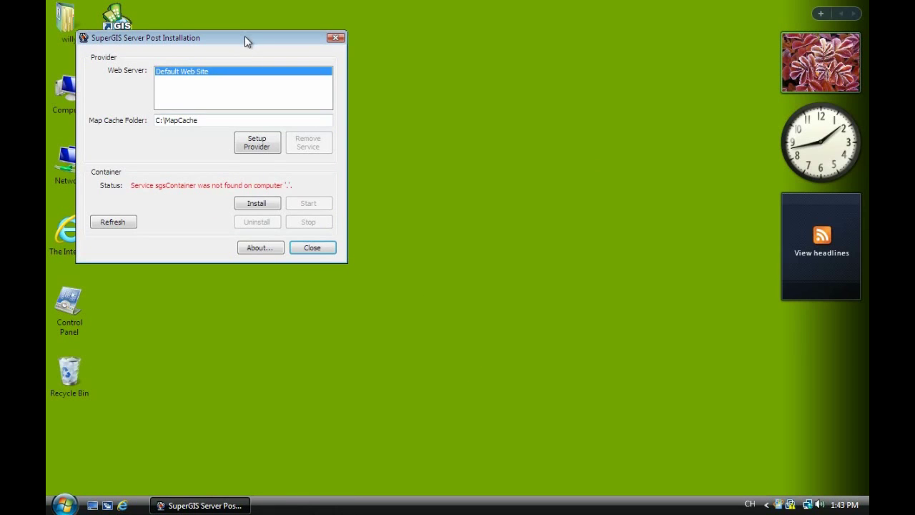
pyautogui.moveTo(244, 37); pyautogui.dragTo(420, 101)
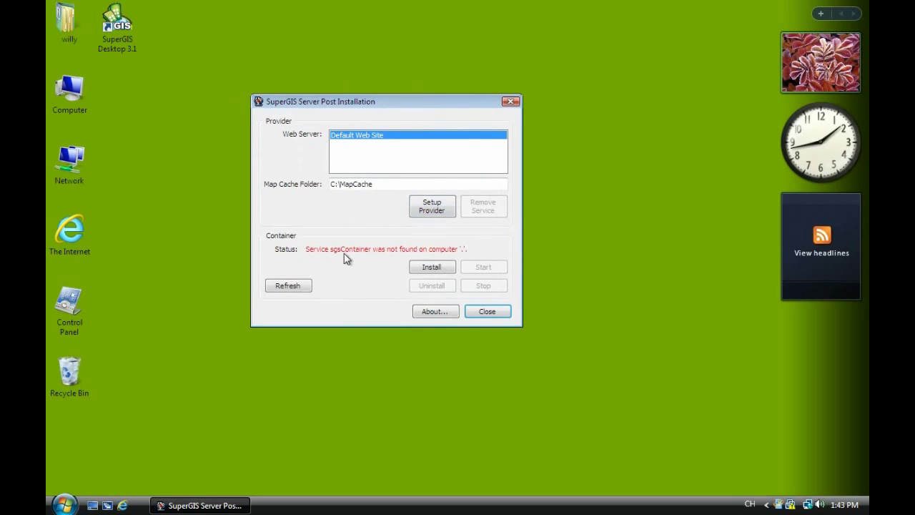
pyautogui.click(416, 211)
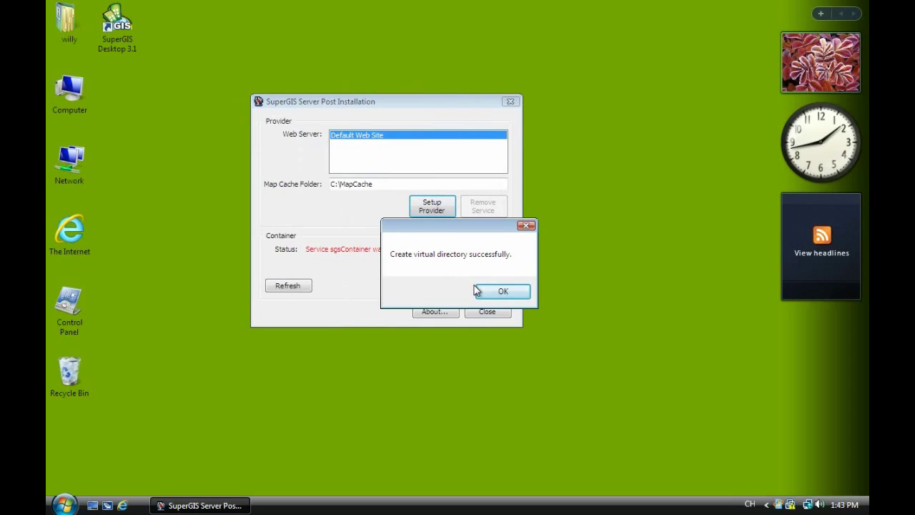
pyautogui.click(490, 286)
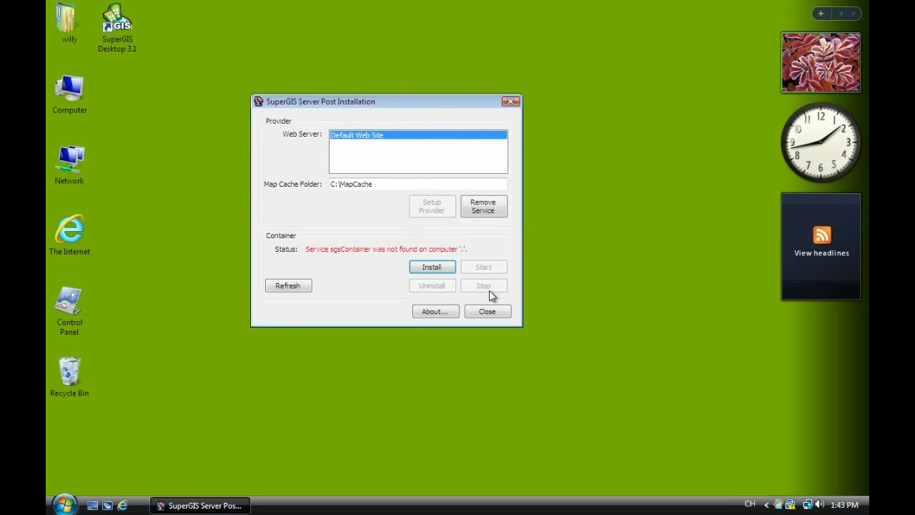
# Install and start the sgsContainer service, then close the tool
pyautogui.click(443, 271)
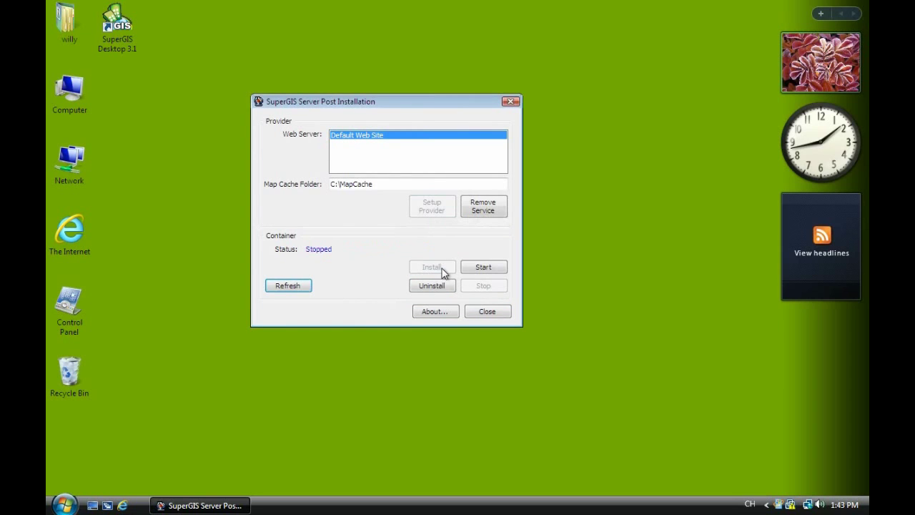
pyautogui.click(469, 266)
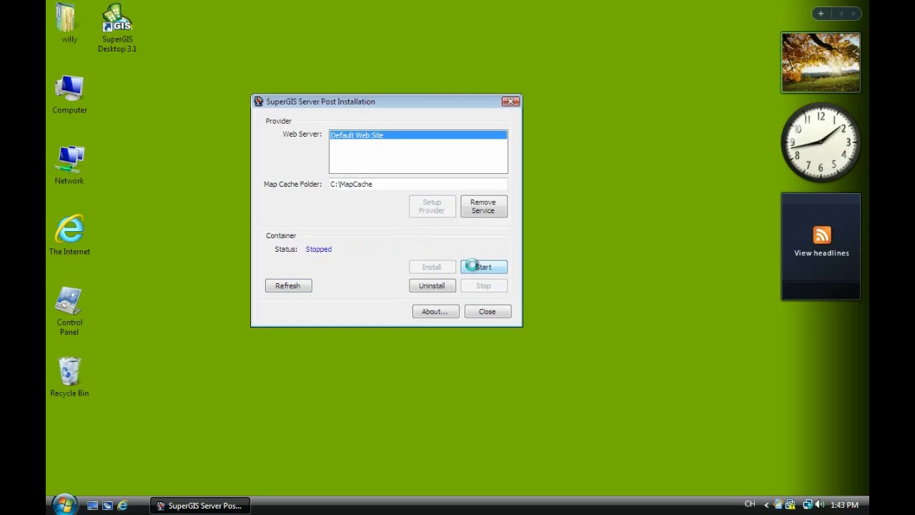
pyautogui.click(476, 310)
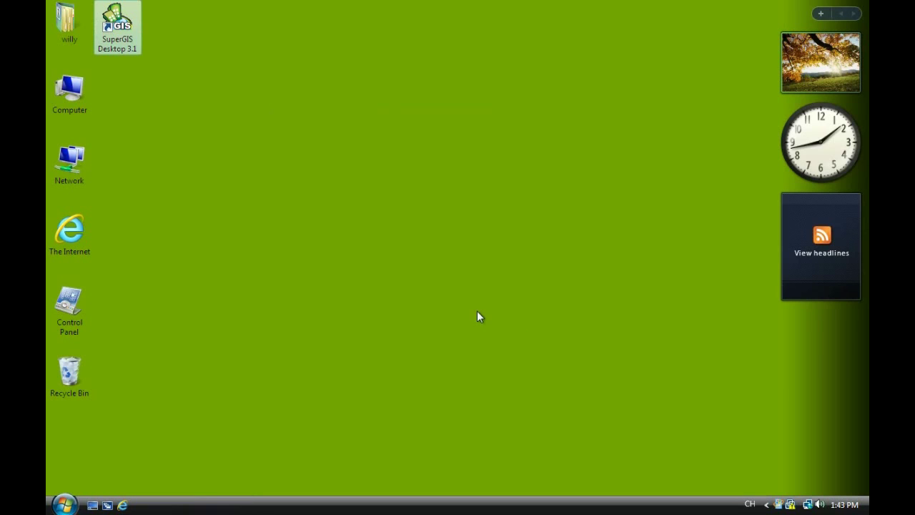
# Launch SuperGIS Server Manager, log in, and list the public folder's services under Publish Services
pyautogui.click(64, 505)
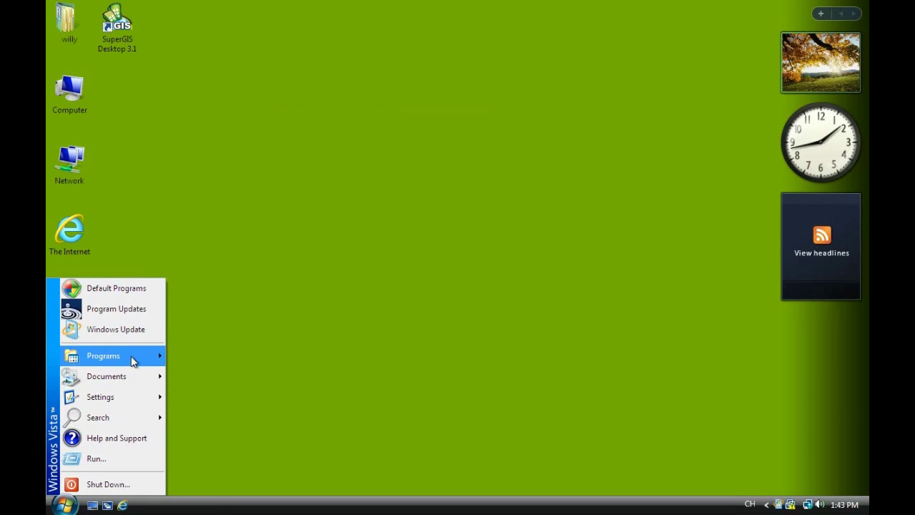
pyautogui.moveTo(131, 357)
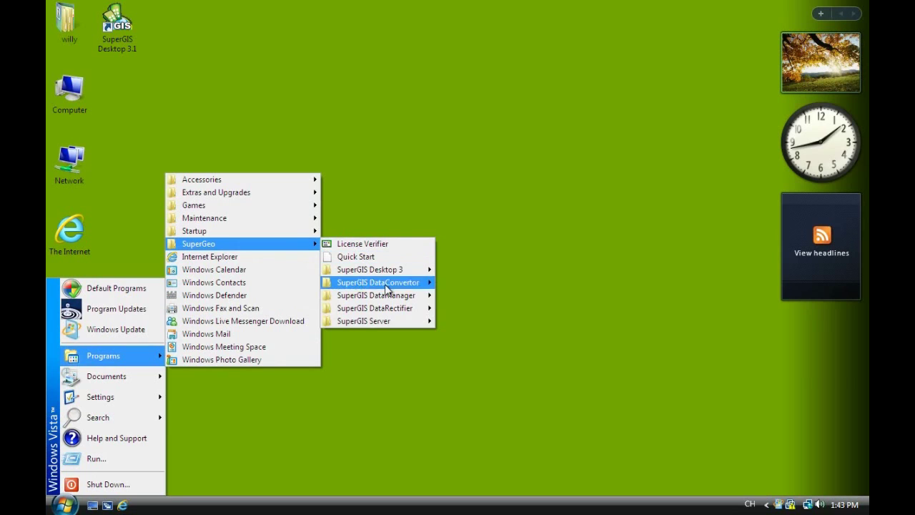
pyautogui.moveTo(400, 319)
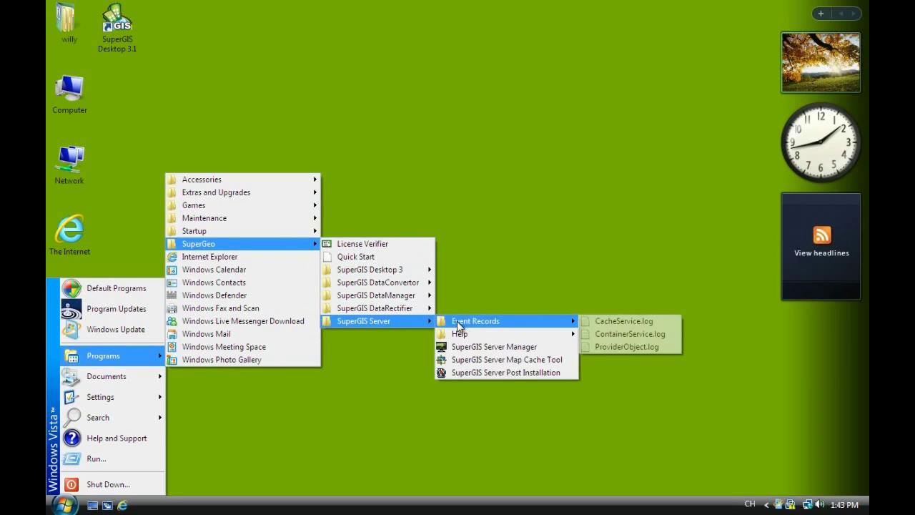
pyautogui.click(471, 346)
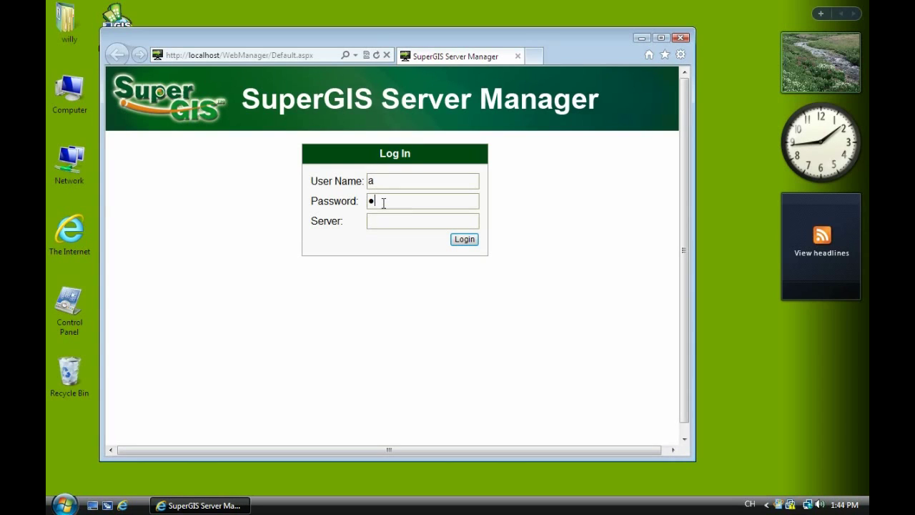
pyautogui.click(462, 242)
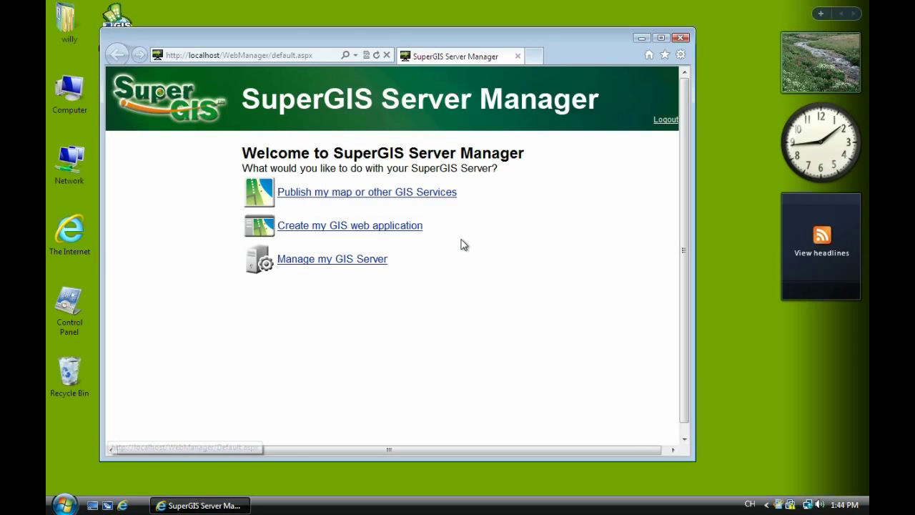
pyautogui.click(409, 193)
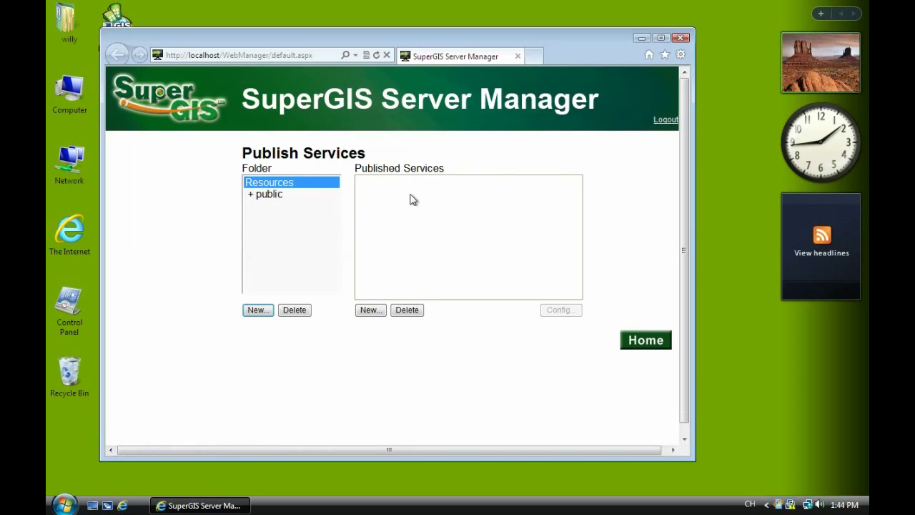
pyautogui.click(280, 195)
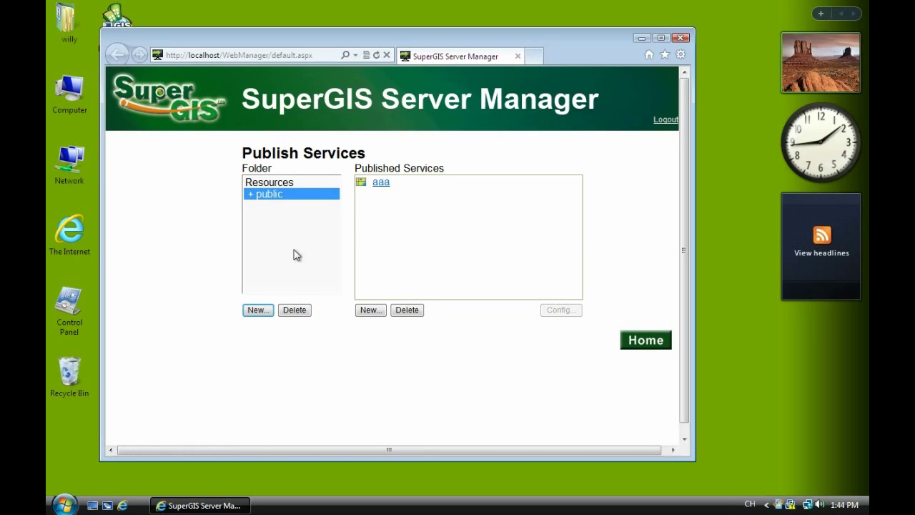
pyautogui.click(300, 313)
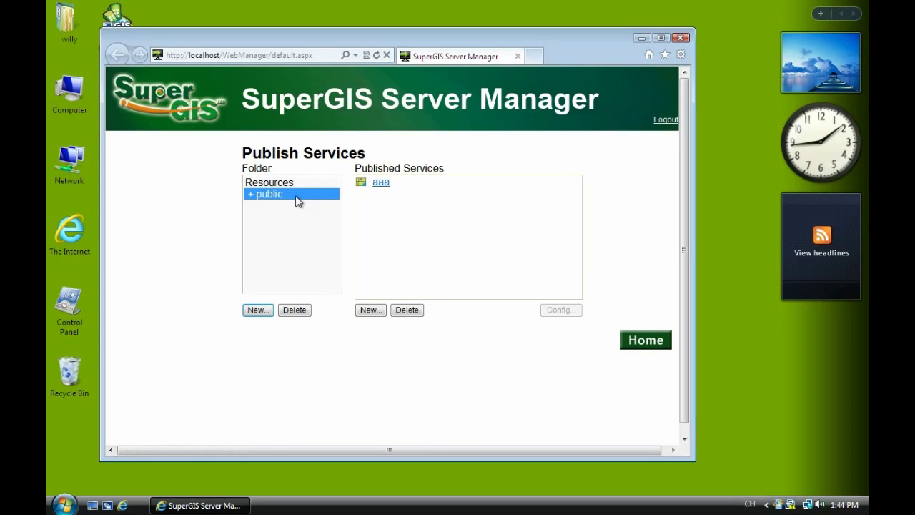
# Reload the manager page and return to the public folder under Publish Services
pyautogui.click(293, 312)
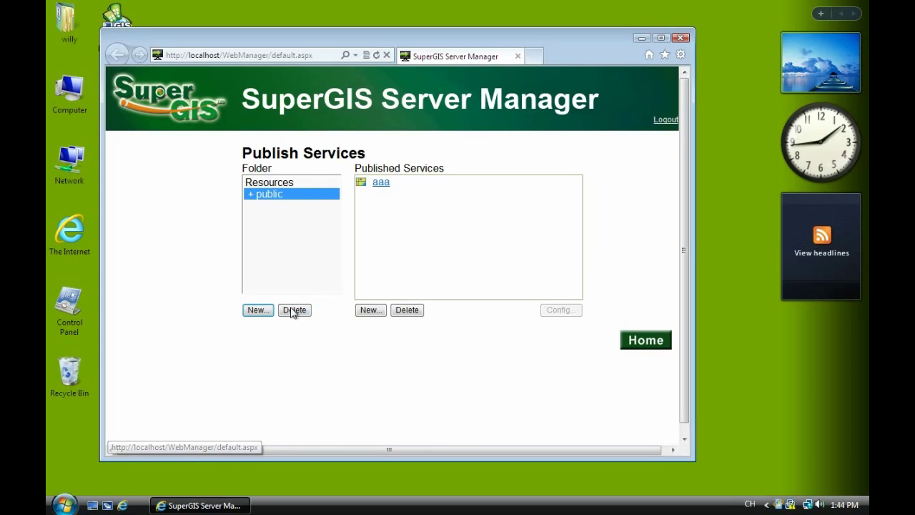
pyautogui.click(292, 185)
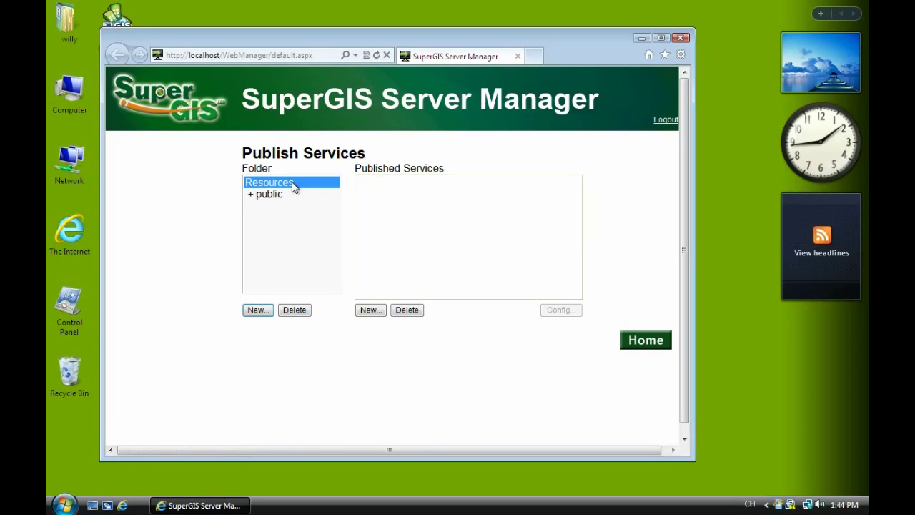
pyautogui.click(278, 195)
pyautogui.click(293, 311)
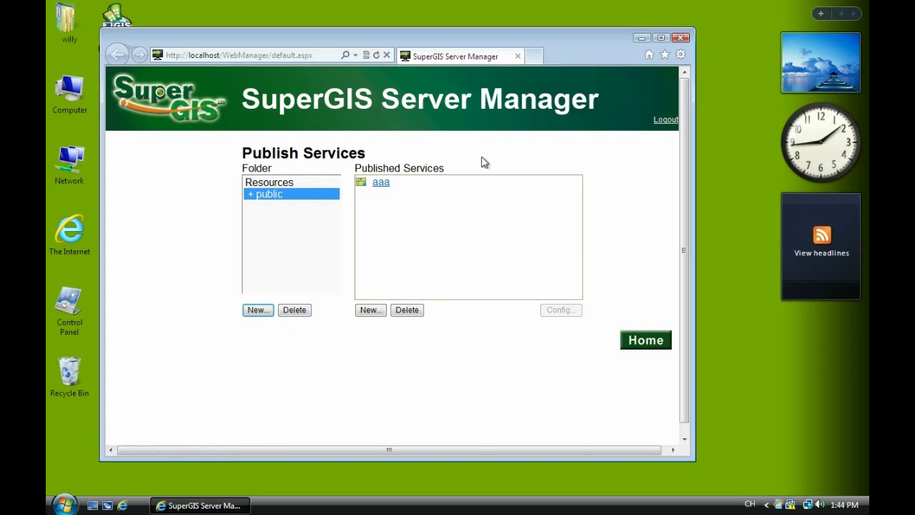
pyautogui.click(376, 57)
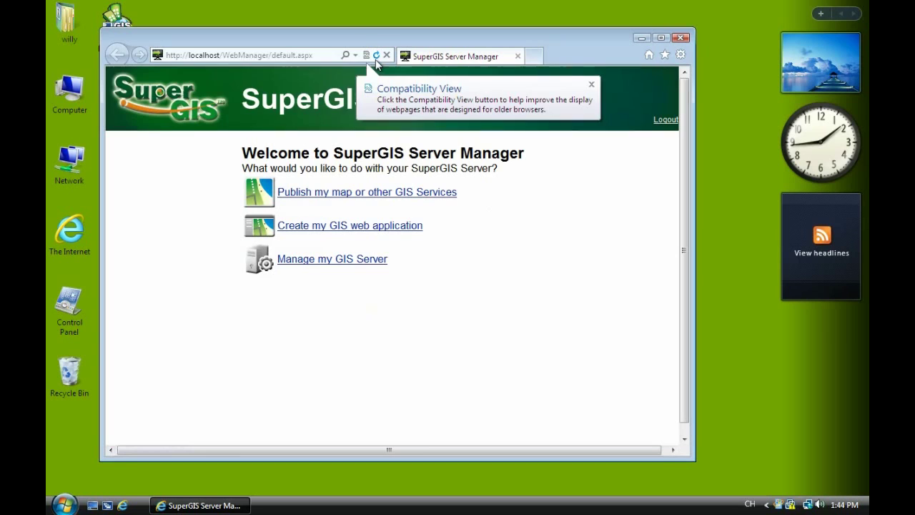
pyautogui.click(357, 193)
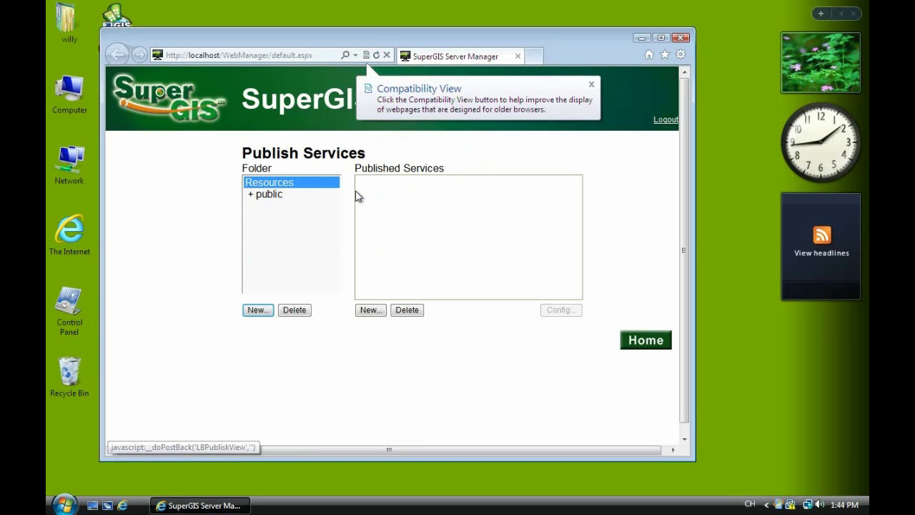
pyautogui.click(281, 200)
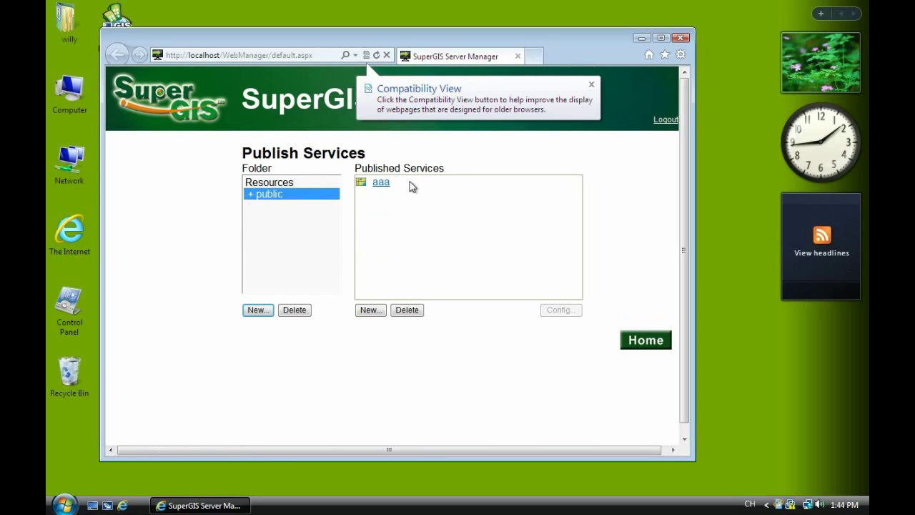
# Delete the aaa service and the old public folder
pyautogui.click(381, 183)
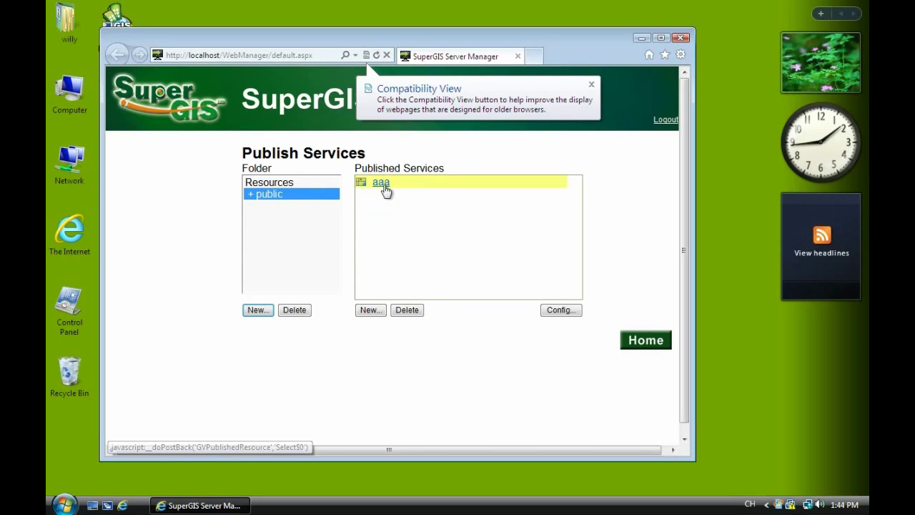
pyautogui.click(407, 308)
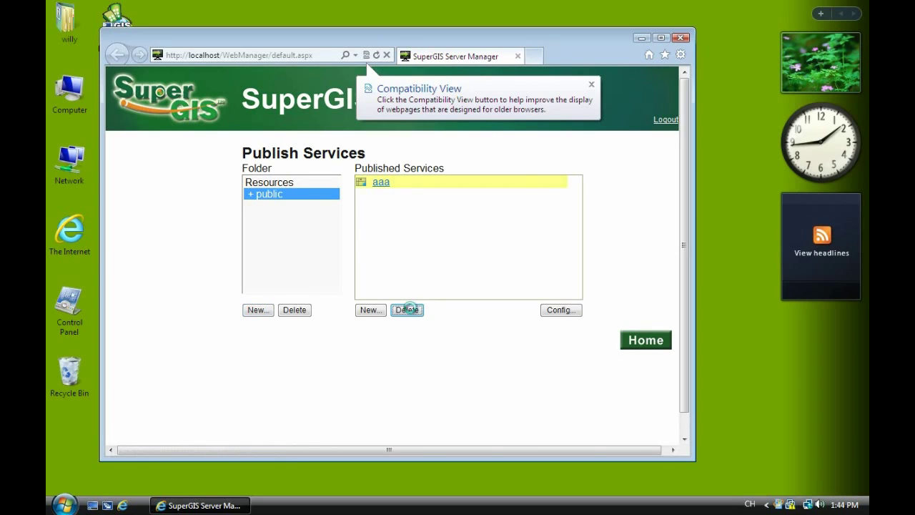
pyautogui.click(294, 311)
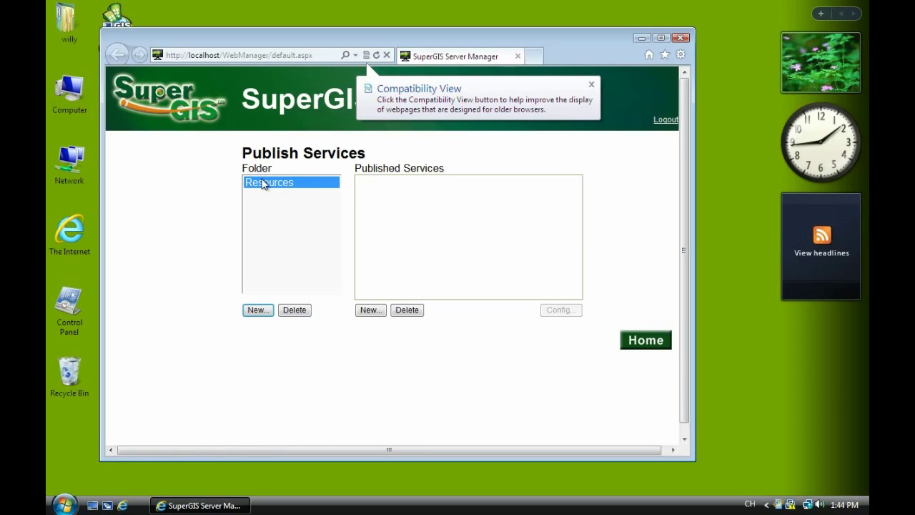
# Create a new public folder under Resources and start a new service in it
pyautogui.click(261, 310)
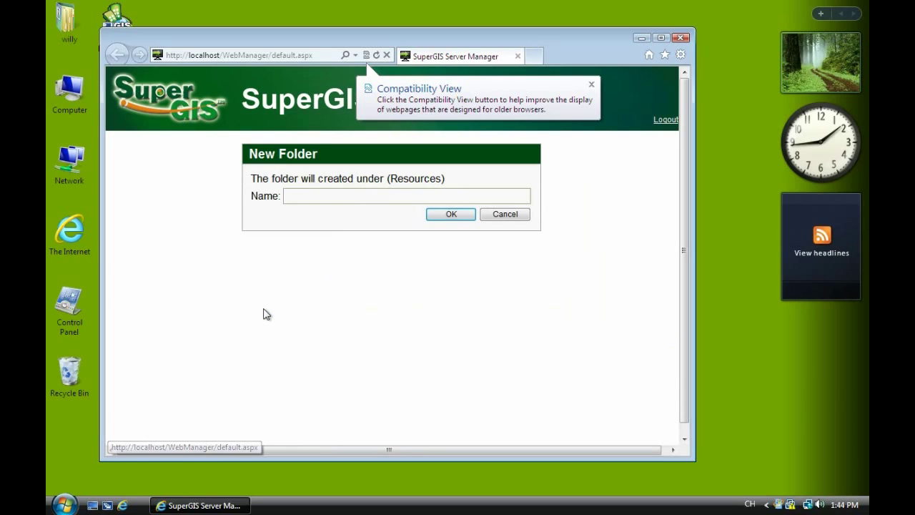
pyautogui.click(324, 193)
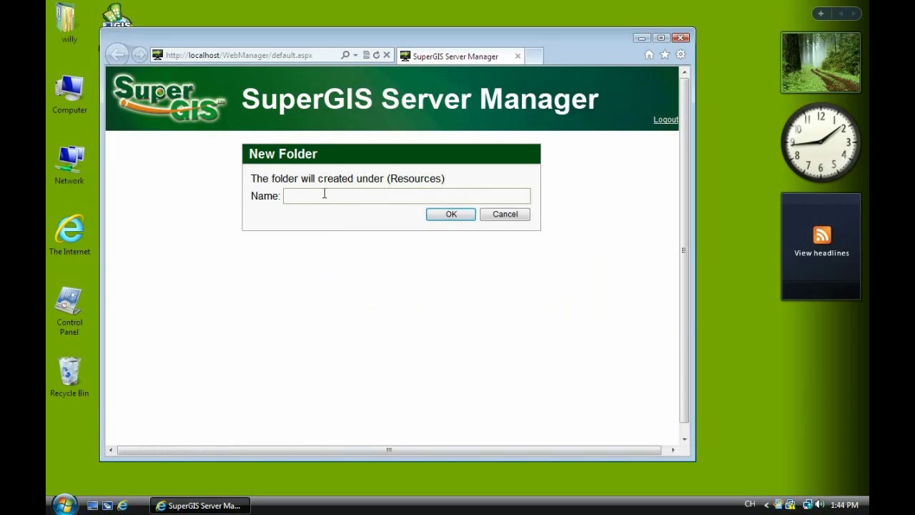
pyautogui.write('public')
pyautogui.click(446, 215)
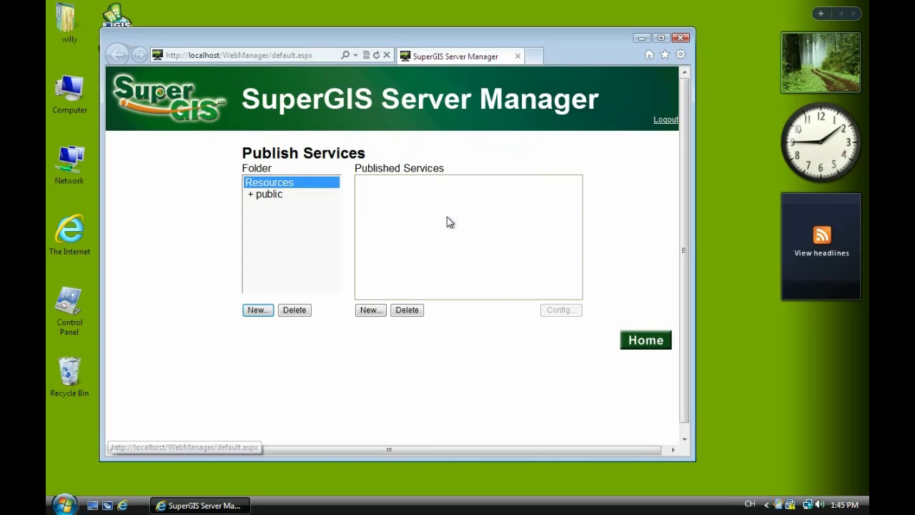
pyautogui.click(293, 198)
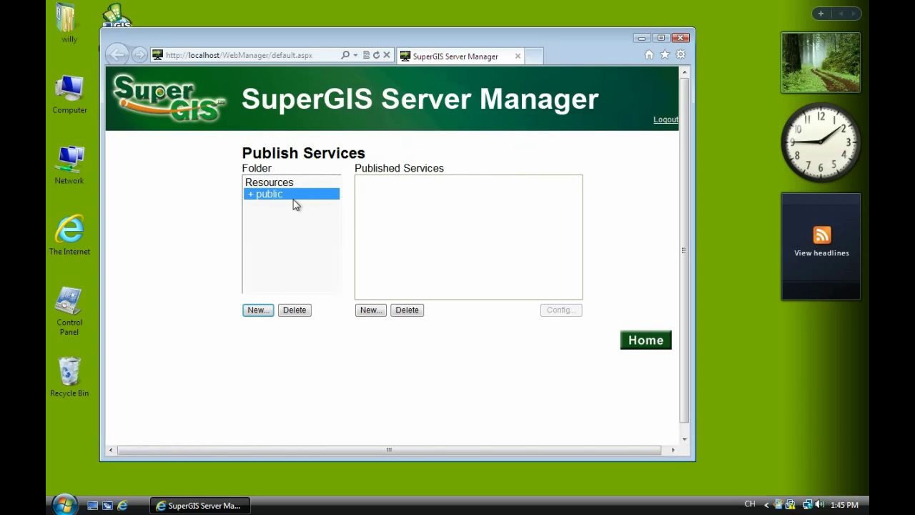
pyautogui.click(375, 315)
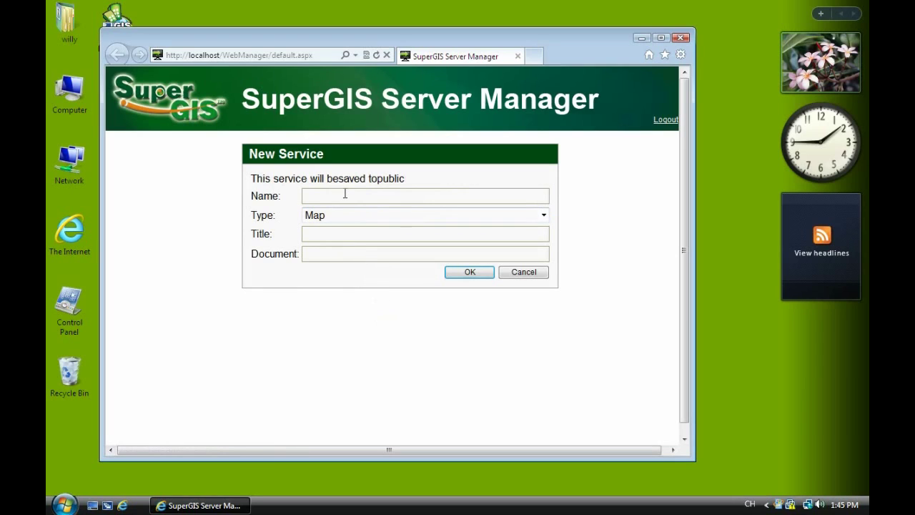
# Enter gm1 as the new service's Name and Title
pyautogui.write('gm1')
pyautogui.click(337, 234)
pyautogui.write('gm1')
# Open the Start menu, then dismiss it without launching anything
pyautogui.click(62, 503)
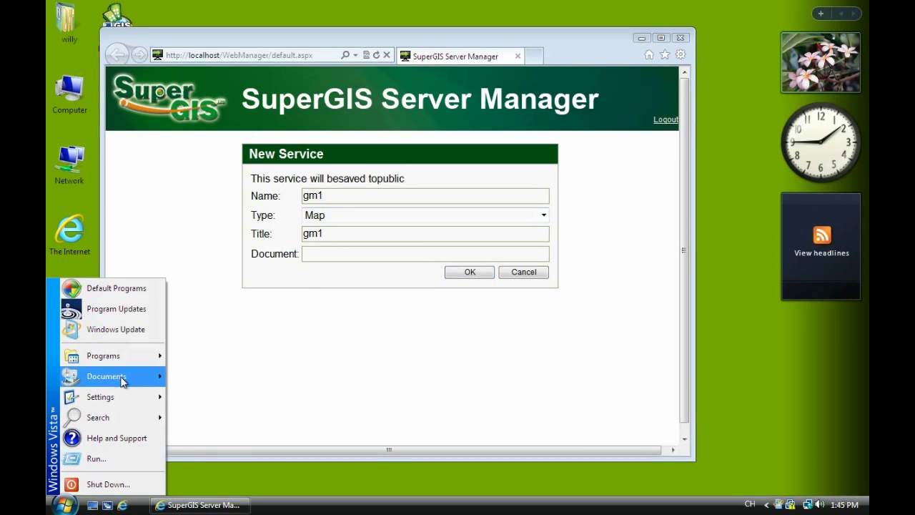
pyautogui.moveTo(126, 362)
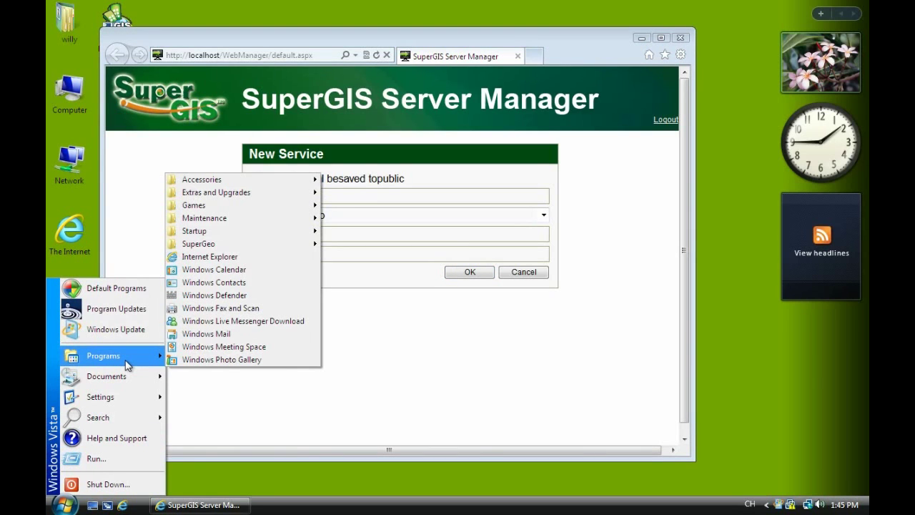
pyautogui.click(74, 110)
# Browse to the gm1 folder on Local Disk (C:) and select map document 1
pyautogui.doubleClick(75, 110)
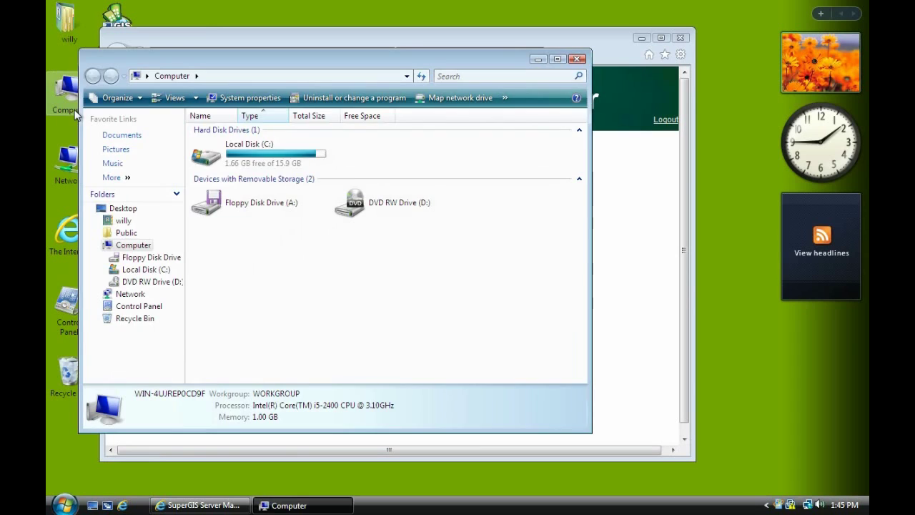
pyautogui.click(233, 164)
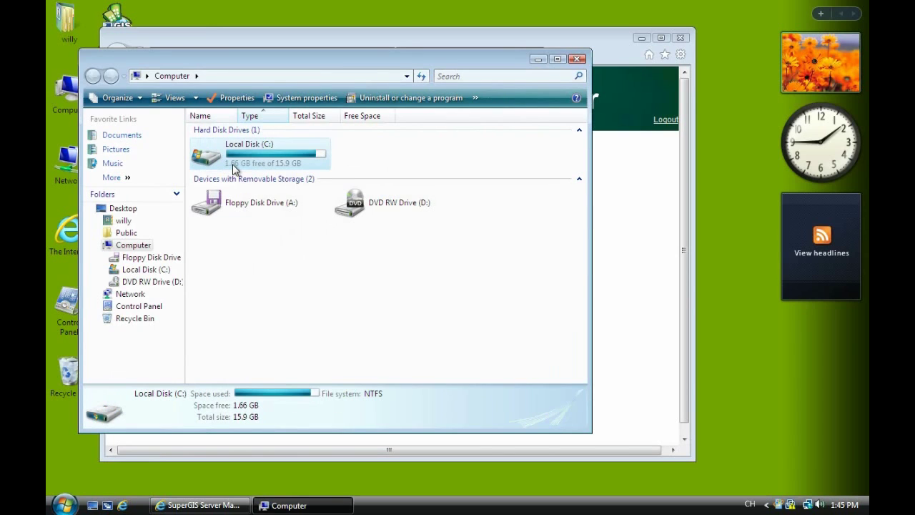
pyautogui.doubleClick(232, 163)
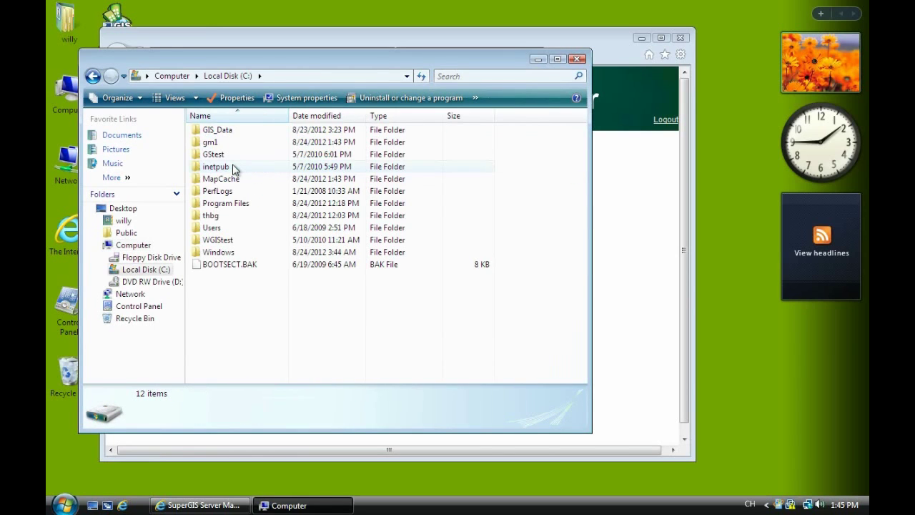
pyautogui.doubleClick(225, 139)
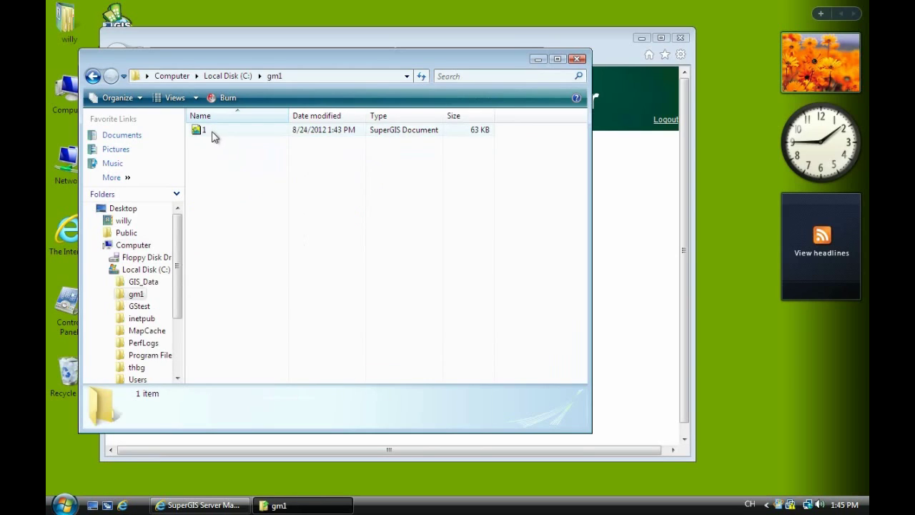
pyautogui.click(212, 135)
pyautogui.click(212, 131)
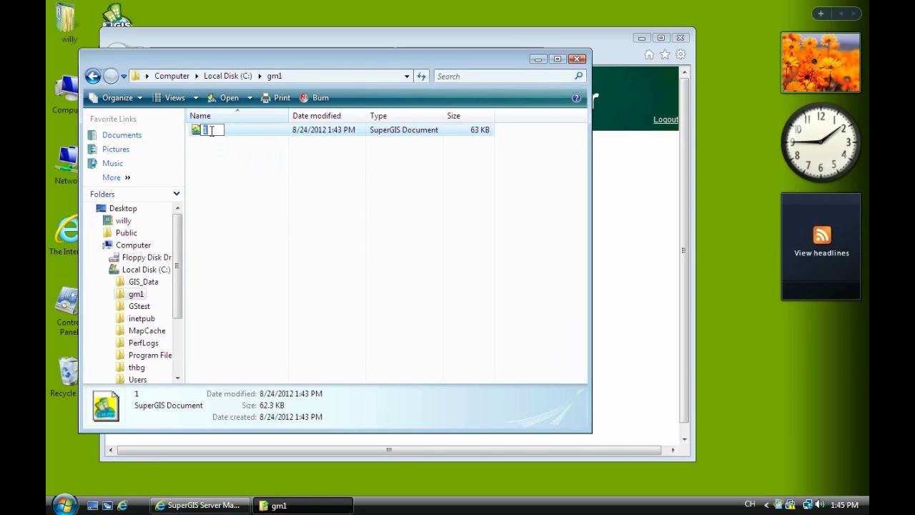
# Copy the path C:\gm1\1.sgd from the address bar and return to the New Service form
pyautogui.click(304, 78)
pyautogui.click(304, 78)
pyautogui.write('\\1')
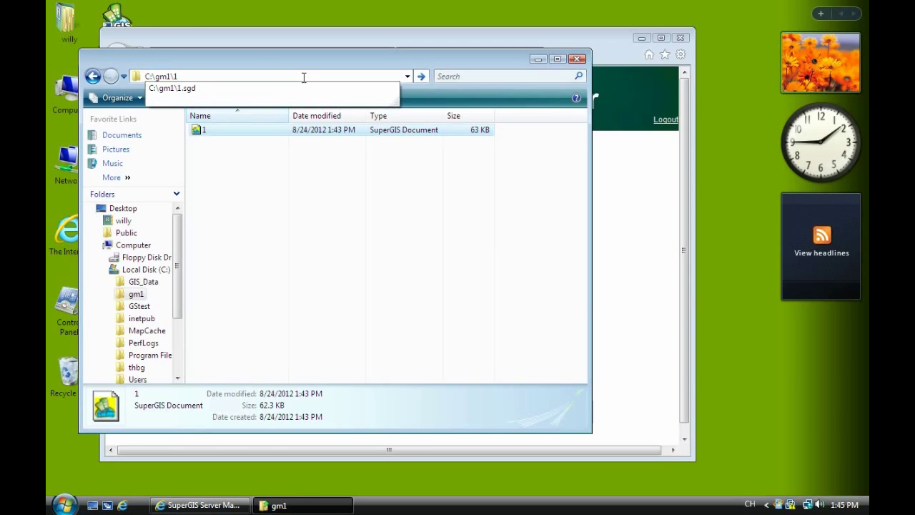
pyautogui.press('Down')
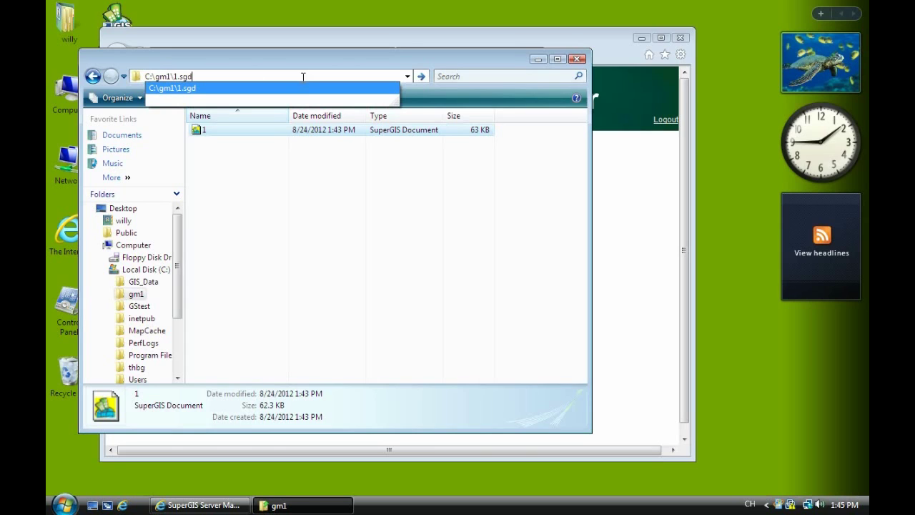
pyautogui.moveTo(206, 76); pyautogui.dragTo(147, 76)
pyautogui.hotkey('ctrl', 'c')
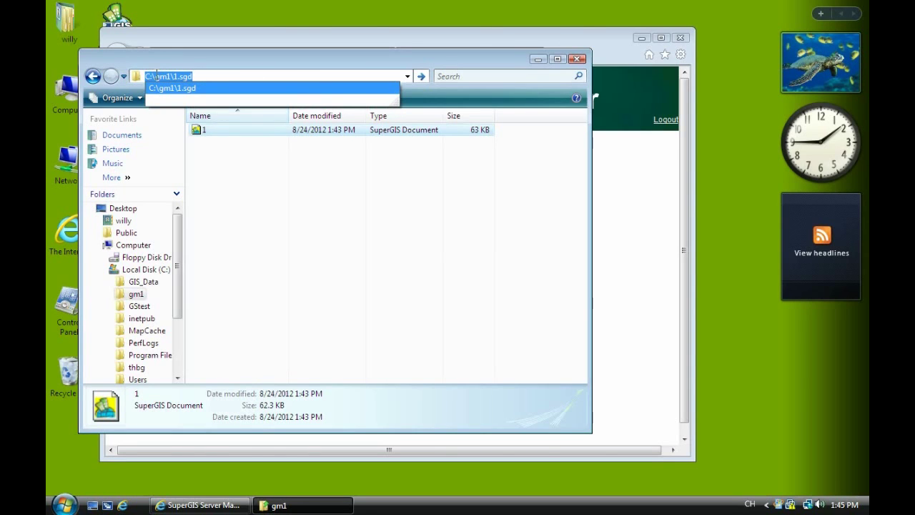
pyautogui.rightClick(158, 75)
pyautogui.click(189, 117)
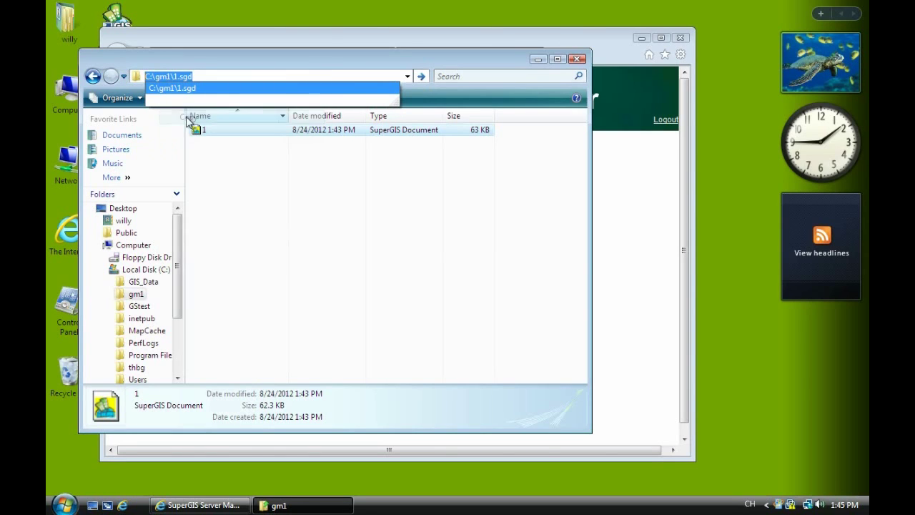
pyautogui.click(608, 183)
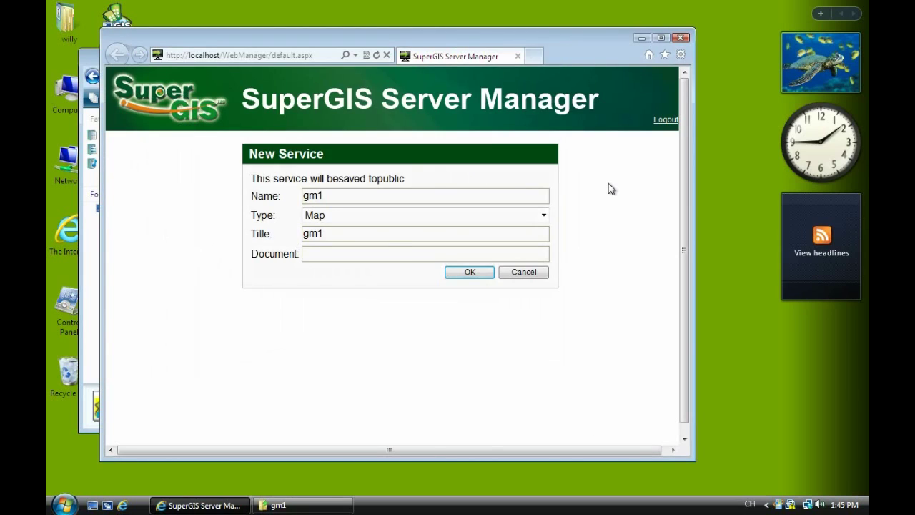
# Paste C:\gm1\1.sgd into the Document field and submit the gm1 service
pyautogui.rightClick(378, 254)
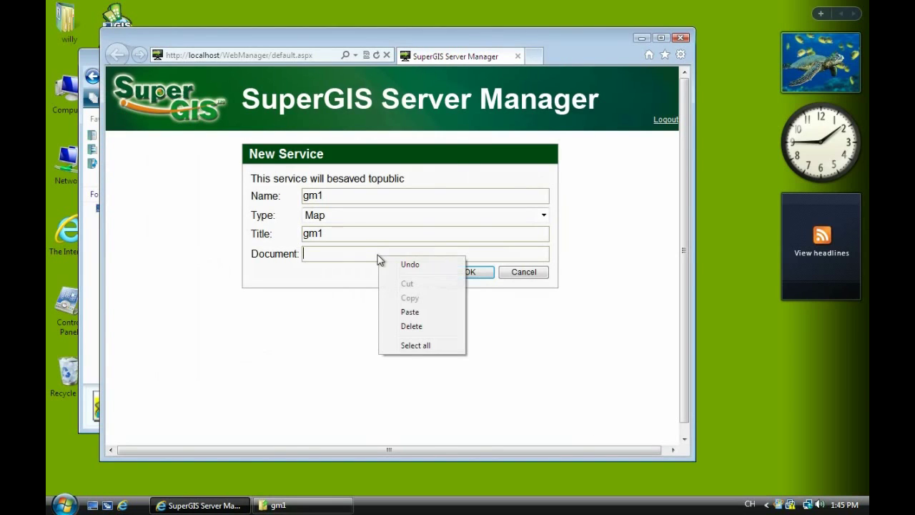
pyautogui.click(423, 315)
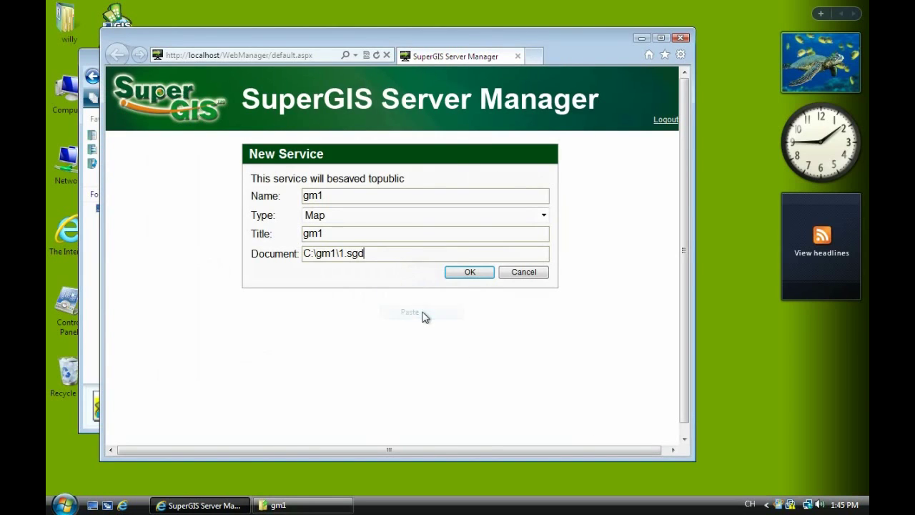
pyautogui.click(466, 272)
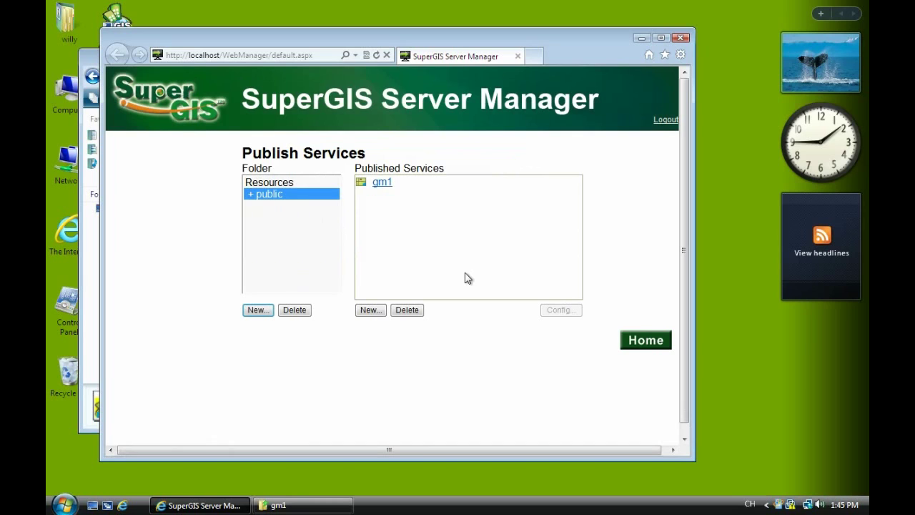
# Open the gm1 service's configuration and enable 'Use cache that you define below'
pyautogui.click(383, 183)
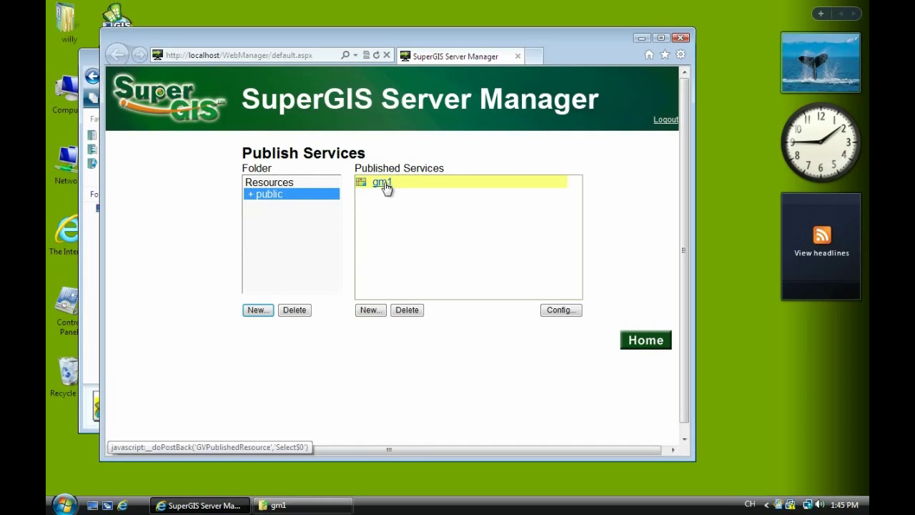
pyautogui.click(556, 309)
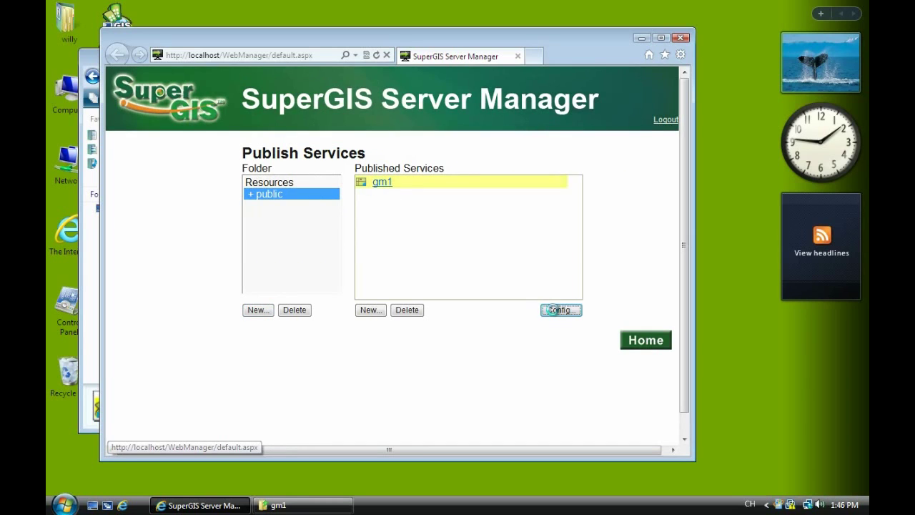
pyautogui.click(429, 182)
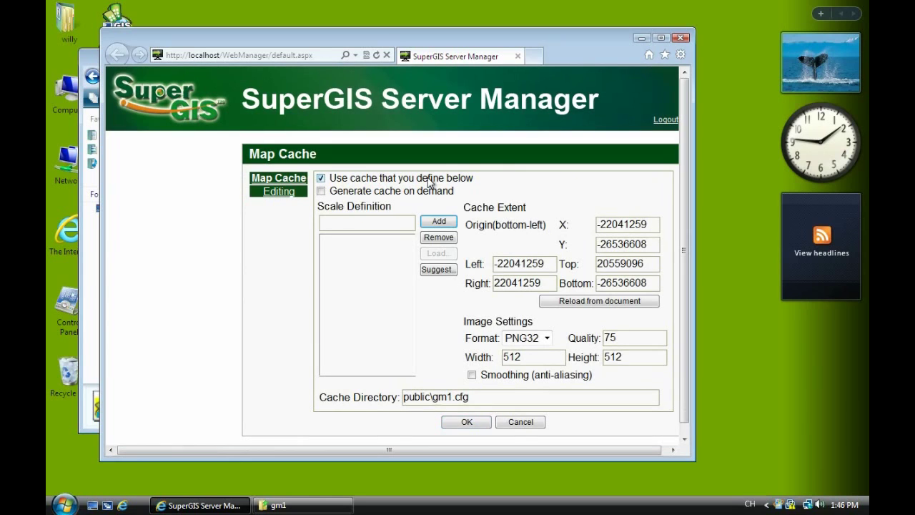
# Launch SuperGIS Server Help via Start > Programs > SuperGeo > SuperGIS Server > Help
pyautogui.click(65, 505)
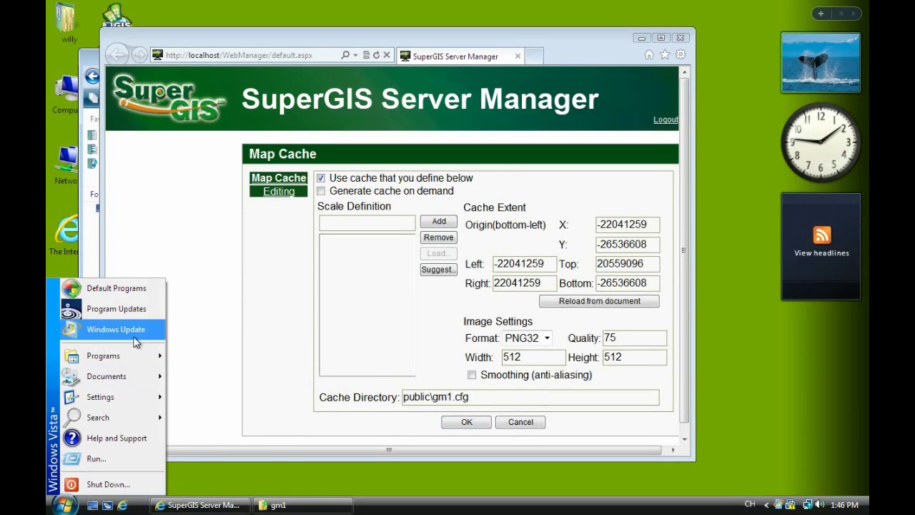
pyautogui.moveTo(135, 356)
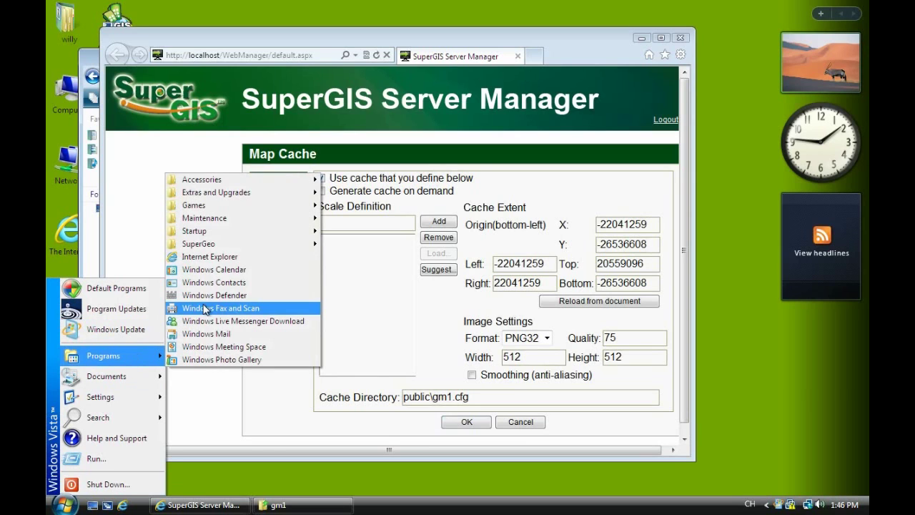
pyautogui.moveTo(257, 247)
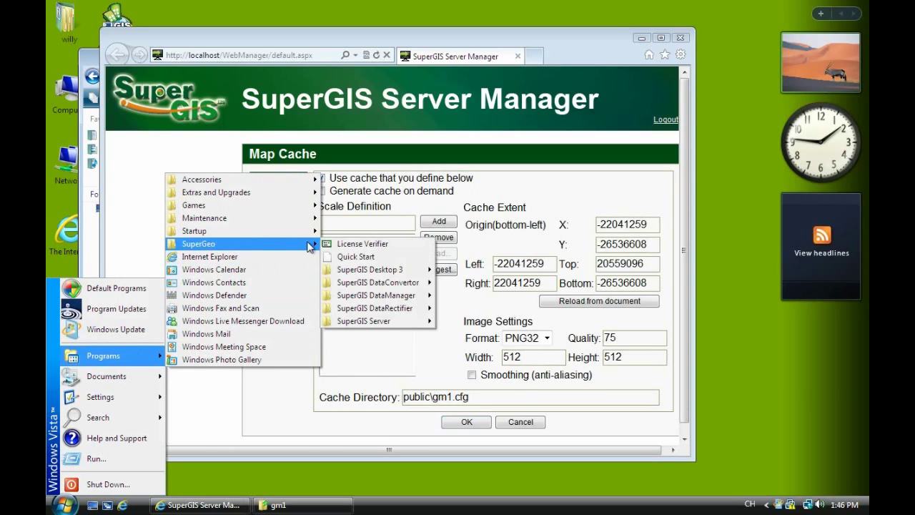
pyautogui.moveTo(393, 323)
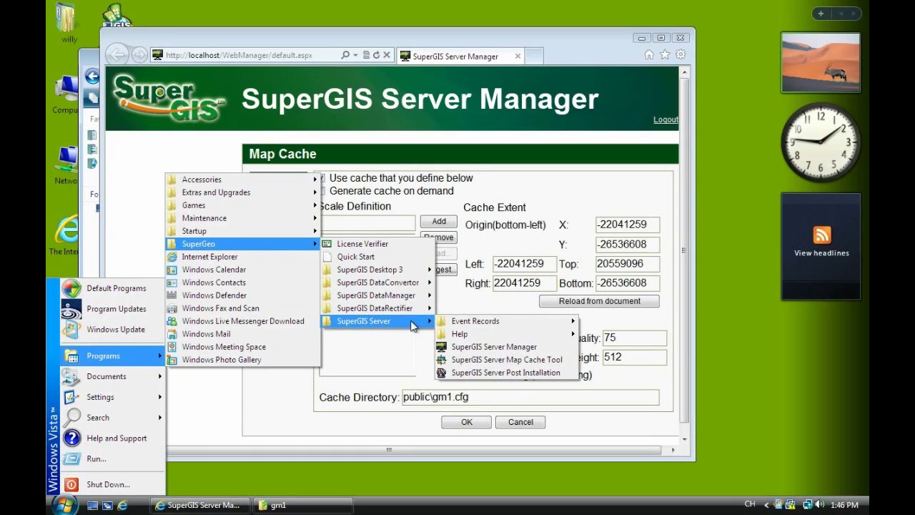
pyautogui.moveTo(460, 327)
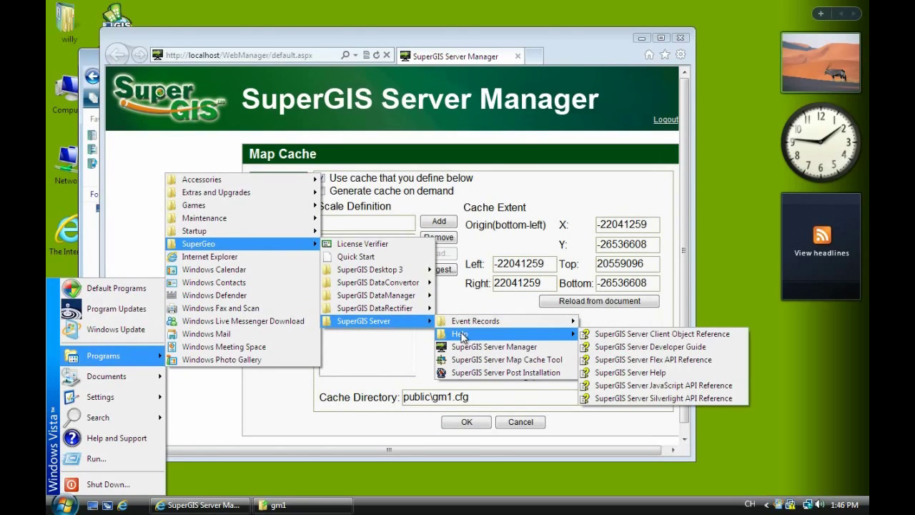
pyautogui.click(609, 374)
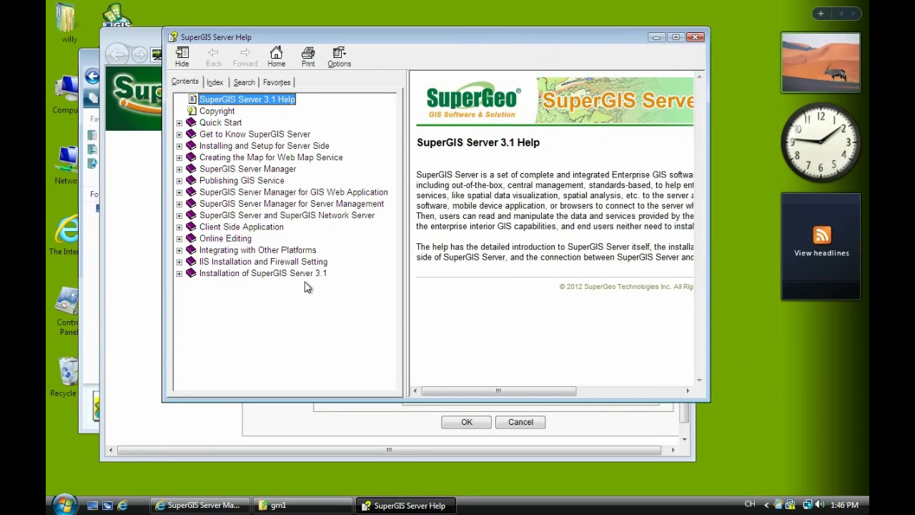
# In the Help contents, open the Publishing Map Cache Service page under Overlaying Google Map on SuperGIS Server
pyautogui.click(179, 251)
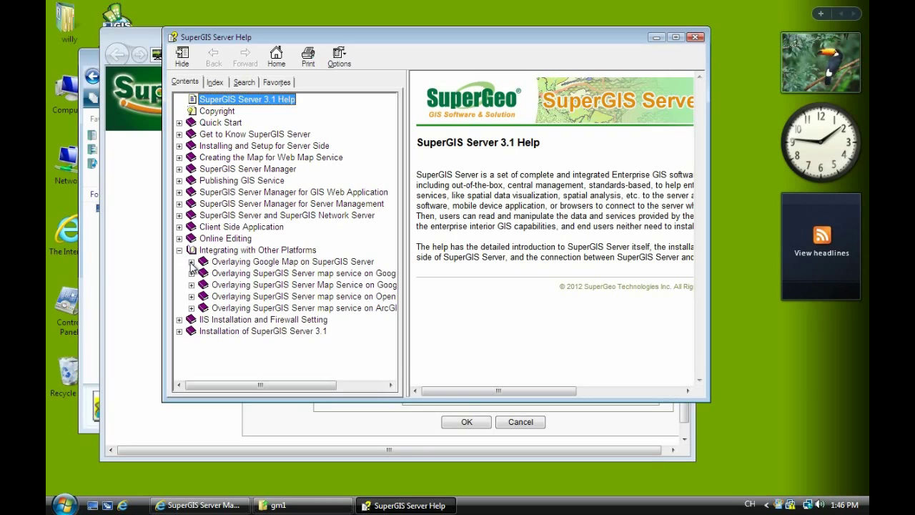
pyautogui.click(191, 262)
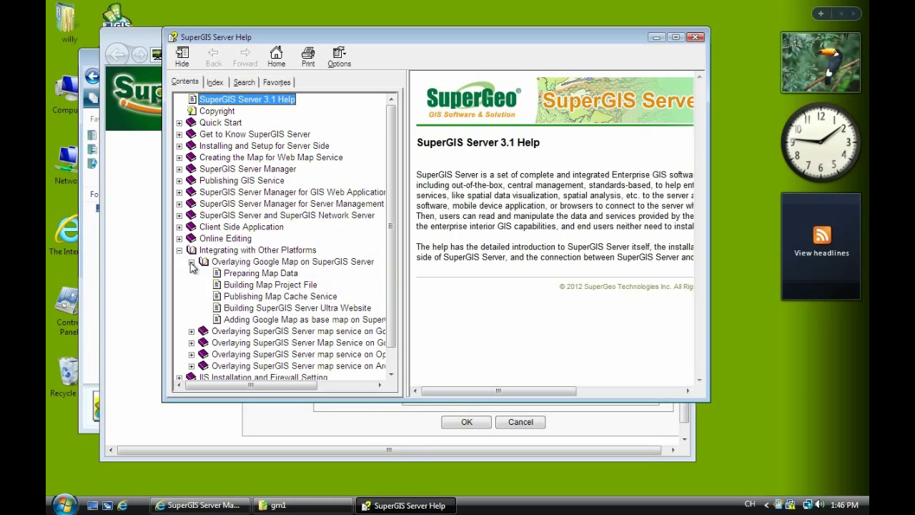
pyautogui.click(251, 286)
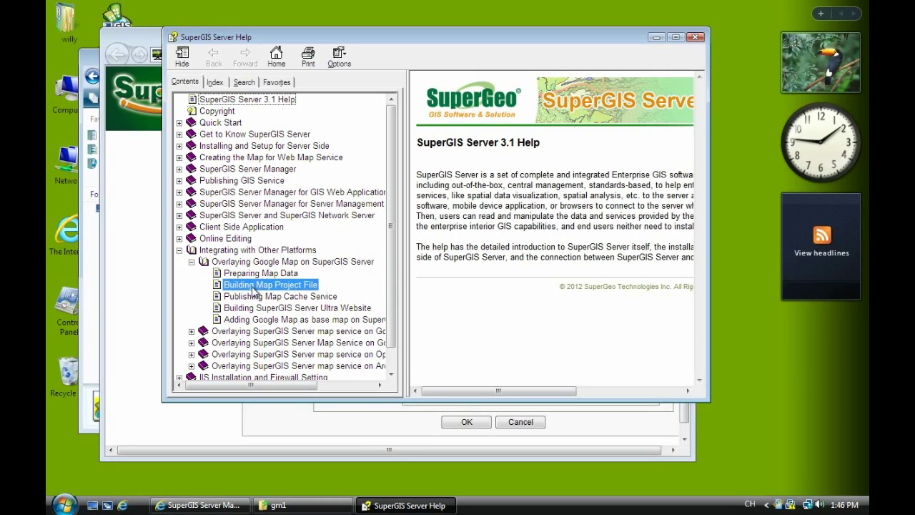
pyautogui.click(254, 297)
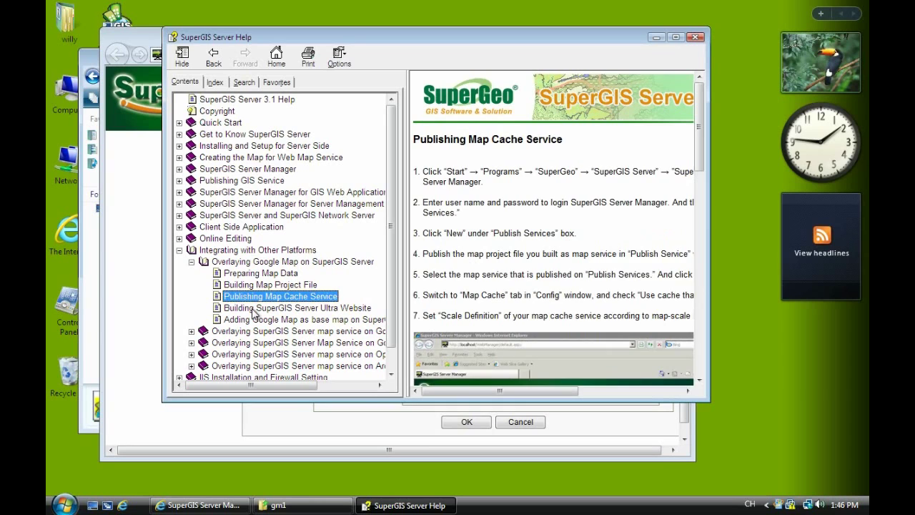
pyautogui.click(253, 308)
pyautogui.click(257, 297)
# Copy the level 0 scale 591658710.909131 from Table 1 and switch back to Server Manager
pyautogui.scroll(-7, 549, 297)
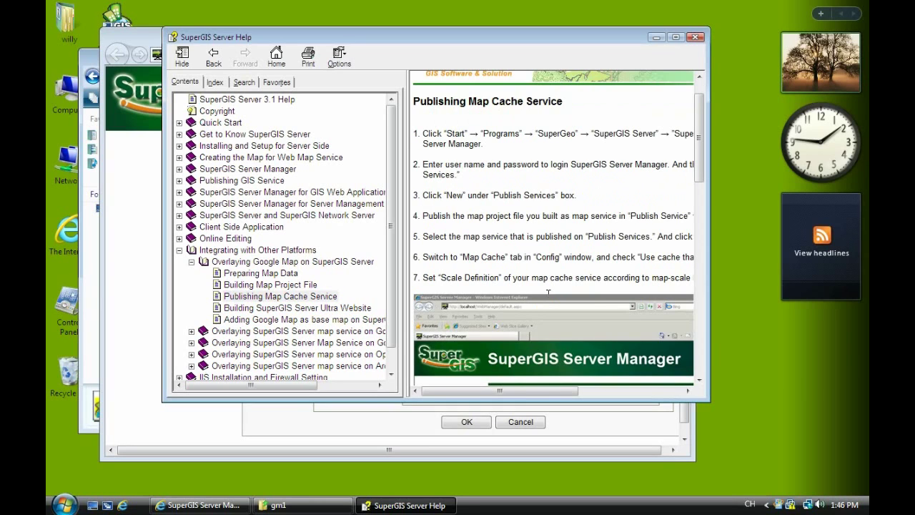
pyautogui.scroll(-8, 549, 300)
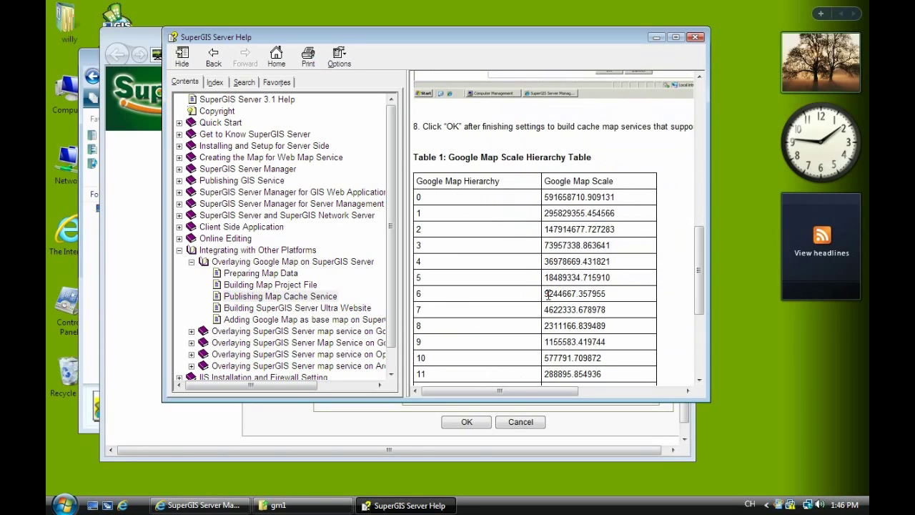
pyautogui.scroll(-3, 547, 294)
pyautogui.scroll(5, 547, 293)
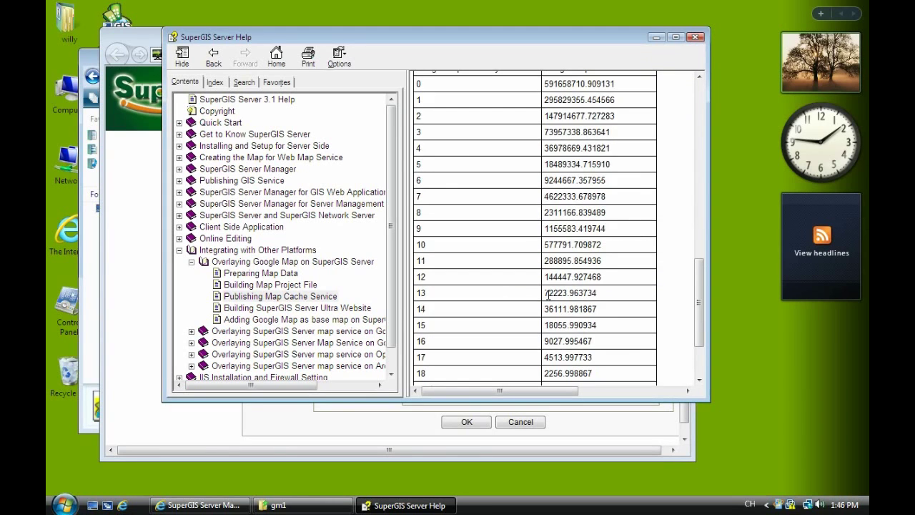
pyautogui.scroll(1, 547, 294)
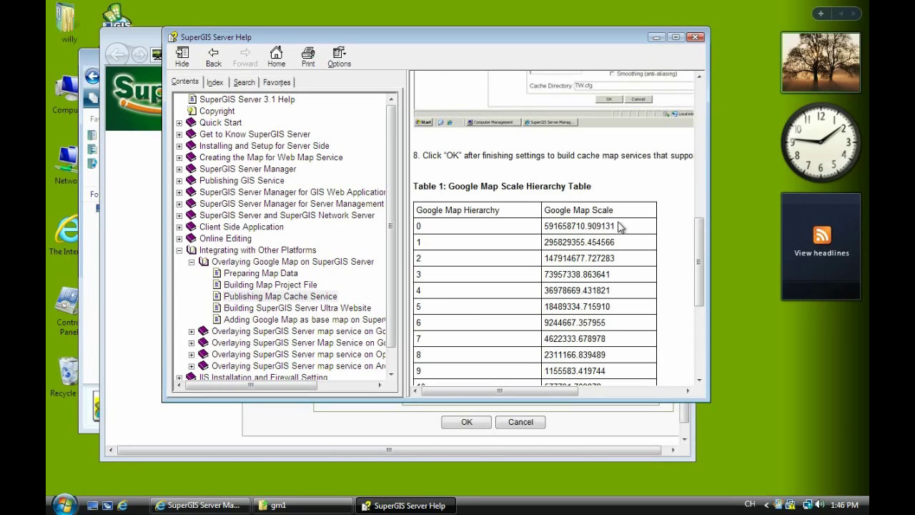
pyautogui.moveTo(622, 228); pyautogui.dragTo(563, 232)
pyautogui.hotkey('ctrl', 'c')
pyautogui.hotkey('alt', 'Tab')
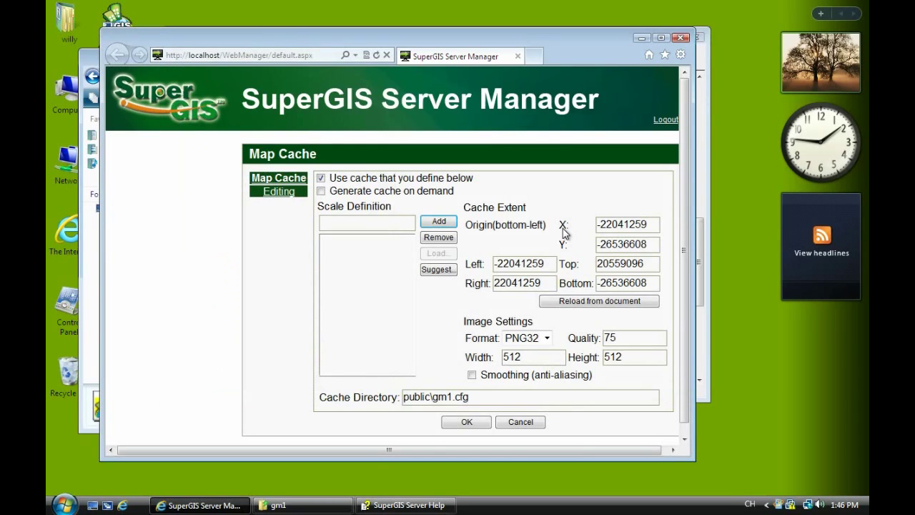
# Add the level 0 and 1 scales, 591658710.909131 and 295829355.454566, to Scale Definition
pyautogui.click(383, 223)
pyautogui.hotkey('ctrl', 'v')
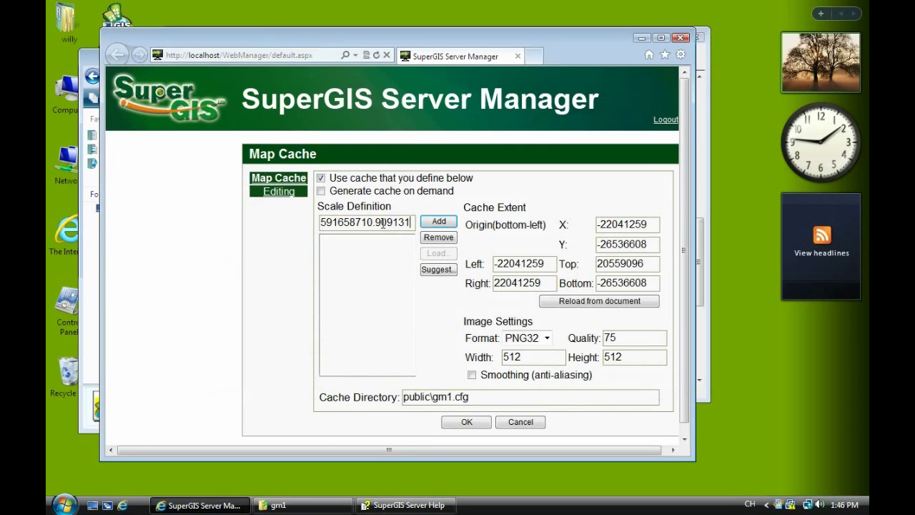
pyautogui.click(431, 224)
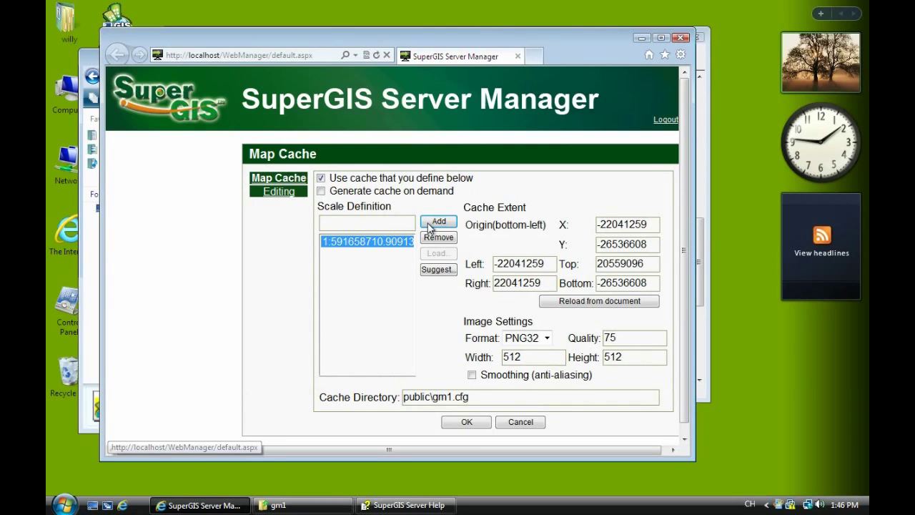
pyautogui.hotkey('alt', 'Tab')
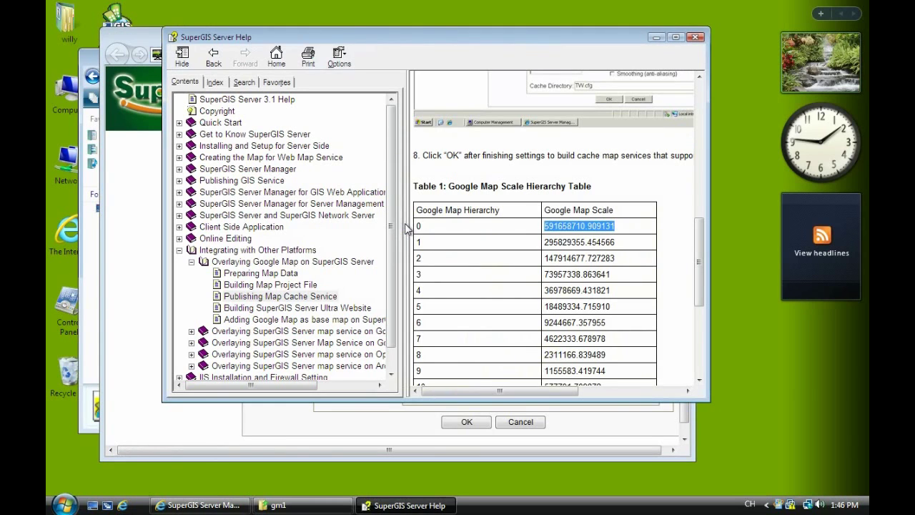
pyautogui.moveTo(623, 247); pyautogui.dragTo(564, 247)
pyautogui.hotkey('ctrl', 'c')
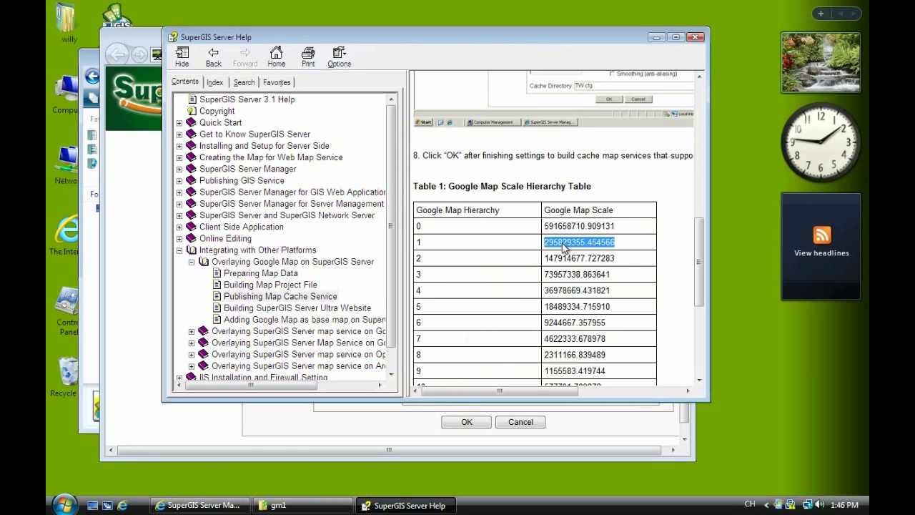
pyautogui.hotkey('alt', 'Tab')
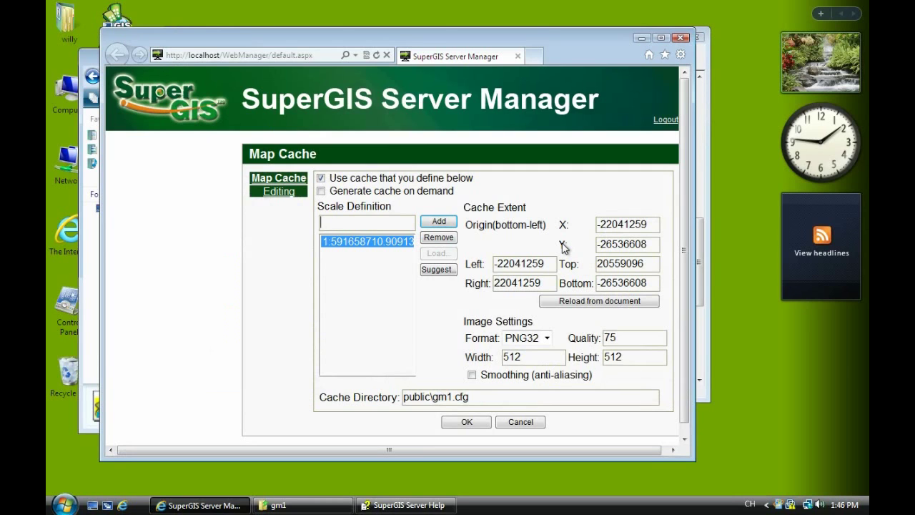
pyautogui.hotkey('ctrl', 'v')
pyautogui.click(439, 222)
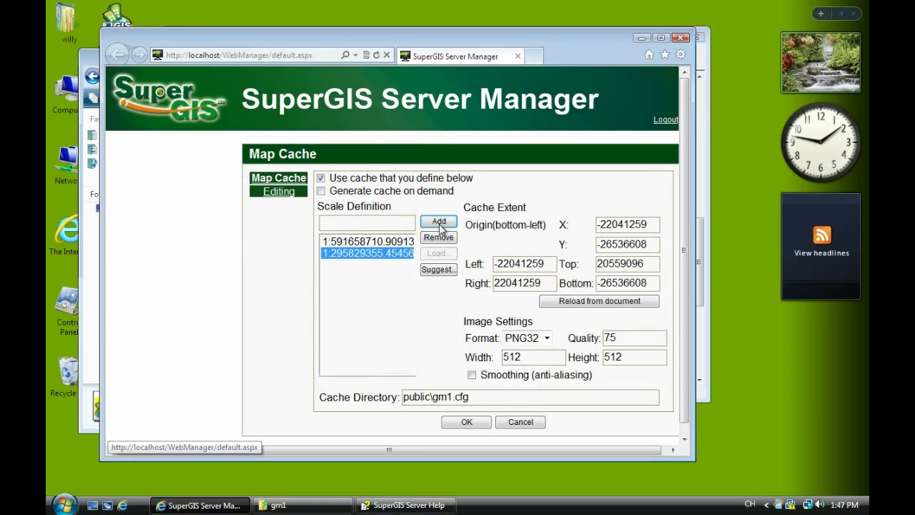
# Add the level 2 and 3 scales, 147914677.727283 and 73957338.863641, from the Help table
pyautogui.hotkey('alt', 'Tab')
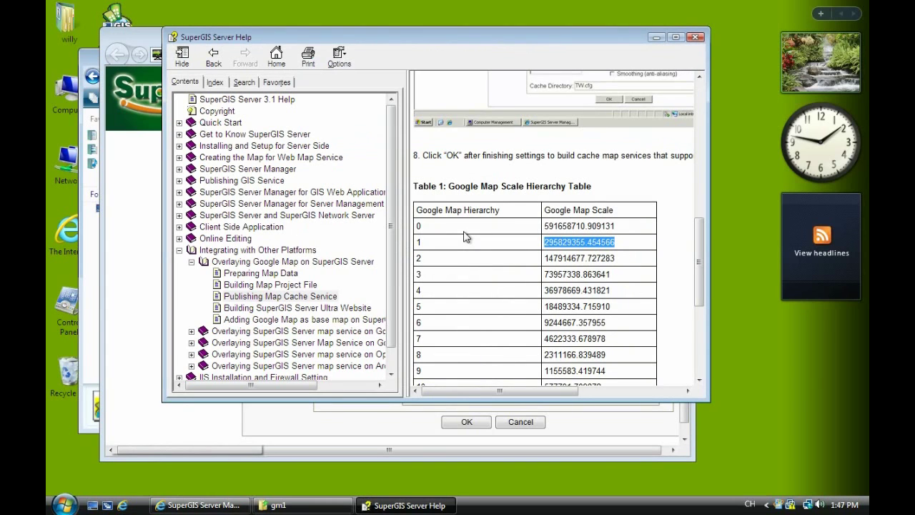
pyautogui.doubleClick(575, 258)
pyautogui.hotkey('ctrl', 'c')
pyautogui.hotkey('alt', 'Tab')
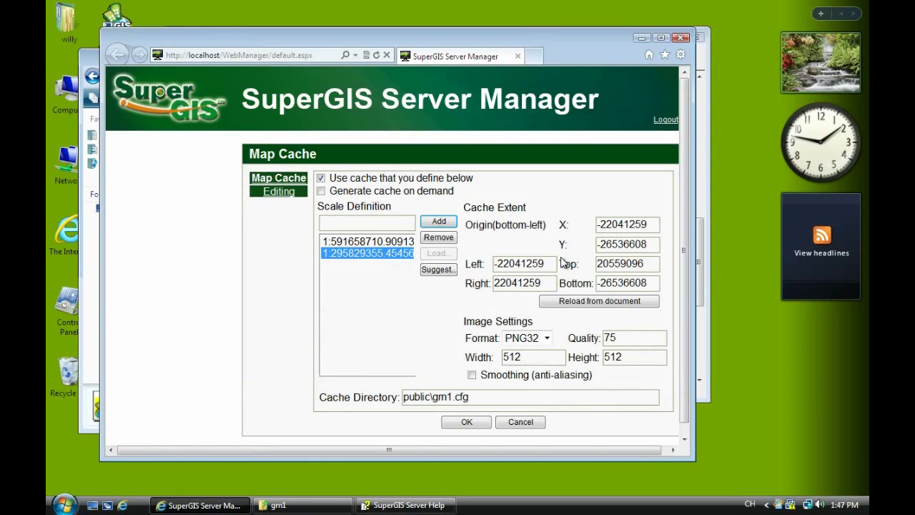
pyautogui.click(382, 226)
pyautogui.hotkey('ctrl', 'v')
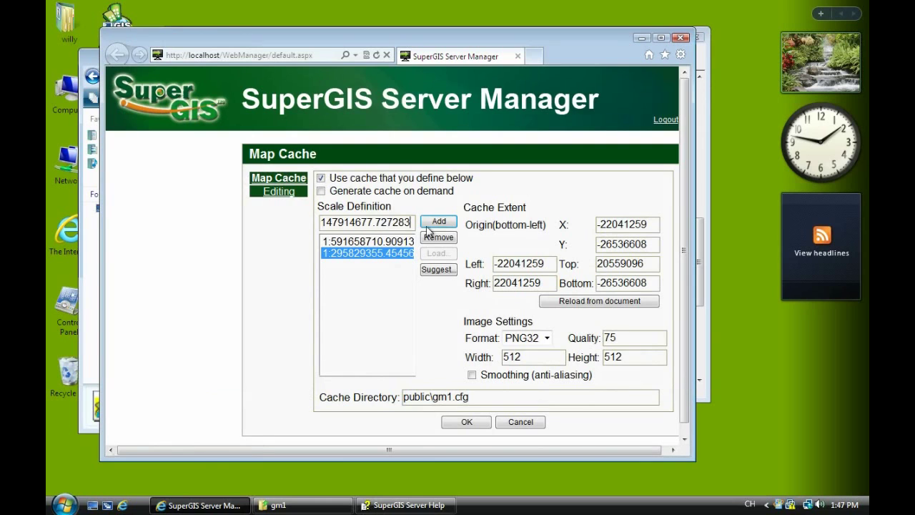
pyautogui.click(438, 222)
pyautogui.hotkey('alt', 'Tab')
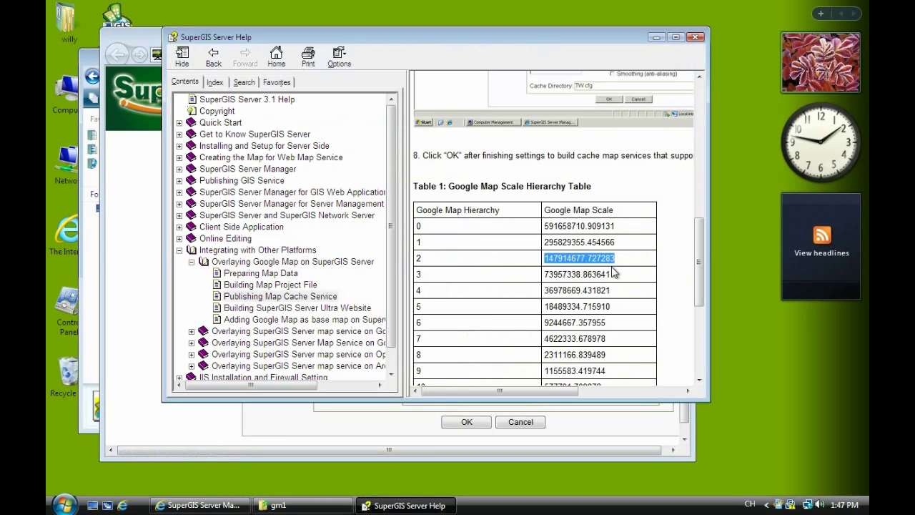
pyautogui.doubleClick(559, 277)
pyautogui.hotkey('ctrl', 'c')
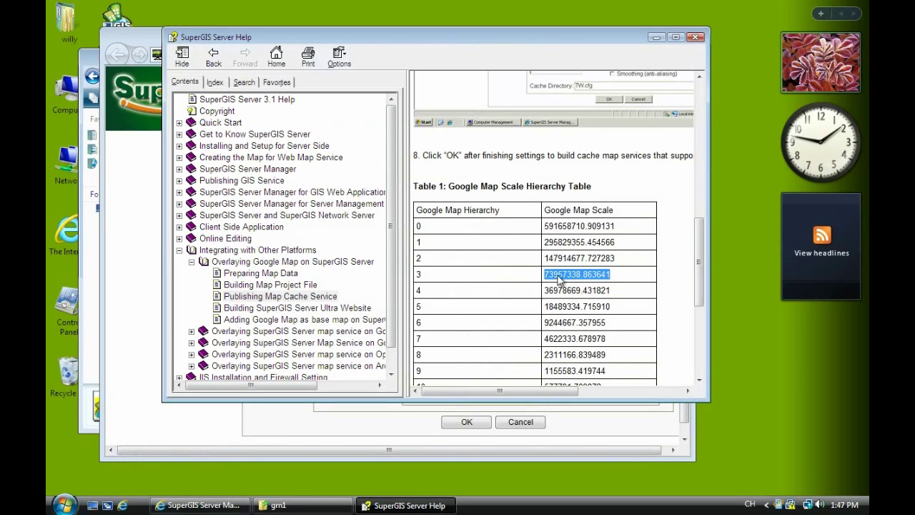
pyautogui.hotkey('alt', 'Tab')
pyautogui.click(393, 223)
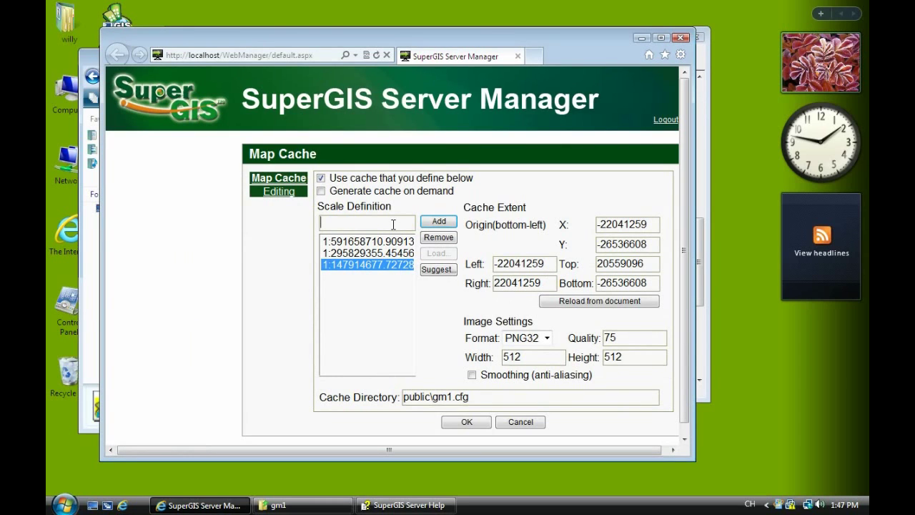
pyautogui.hotkey('ctrl', 'v')
pyautogui.click(438, 222)
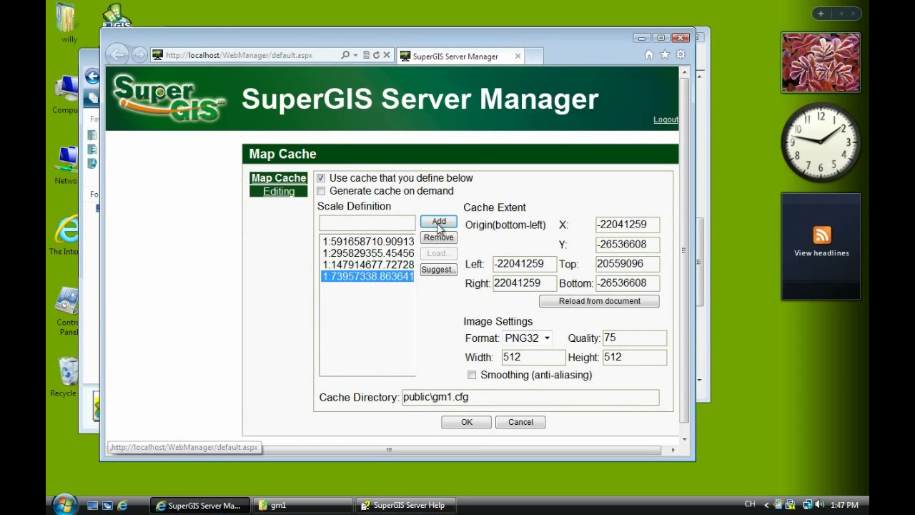
# Add the level 4 scale 36978669.431821 and the level 5 scale to the list
pyautogui.hotkey('alt', 'Tab')
pyautogui.doubleClick(606, 290)
pyautogui.hotkey('ctrl', 'c')
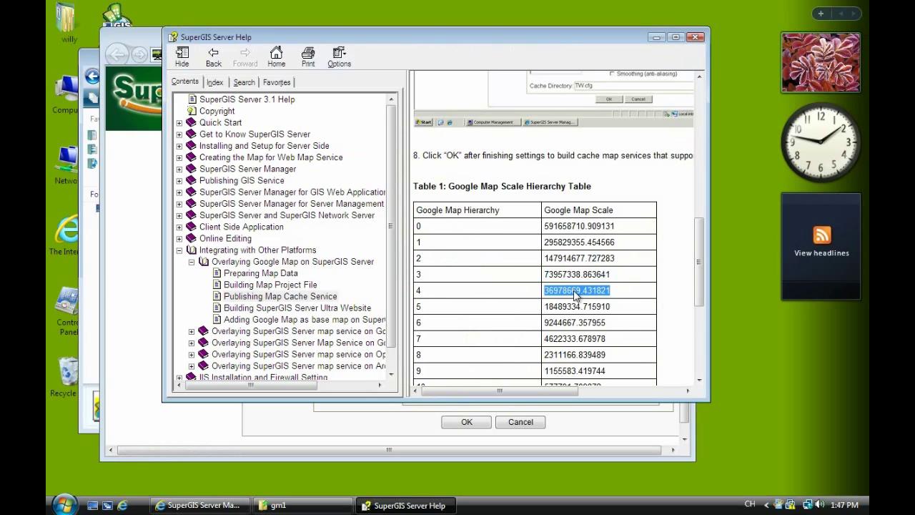
pyautogui.hotkey('alt', 'Tab')
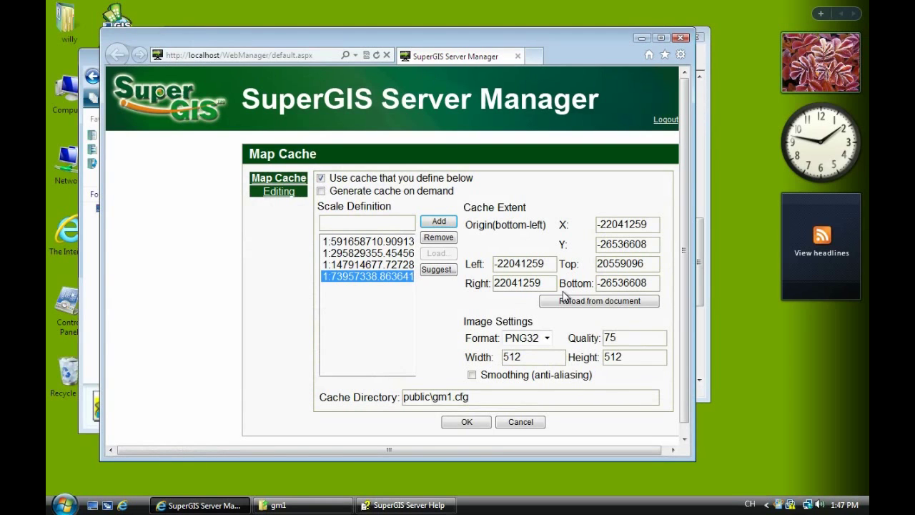
pyautogui.click(394, 223)
pyautogui.hotkey('ctrl', 'v')
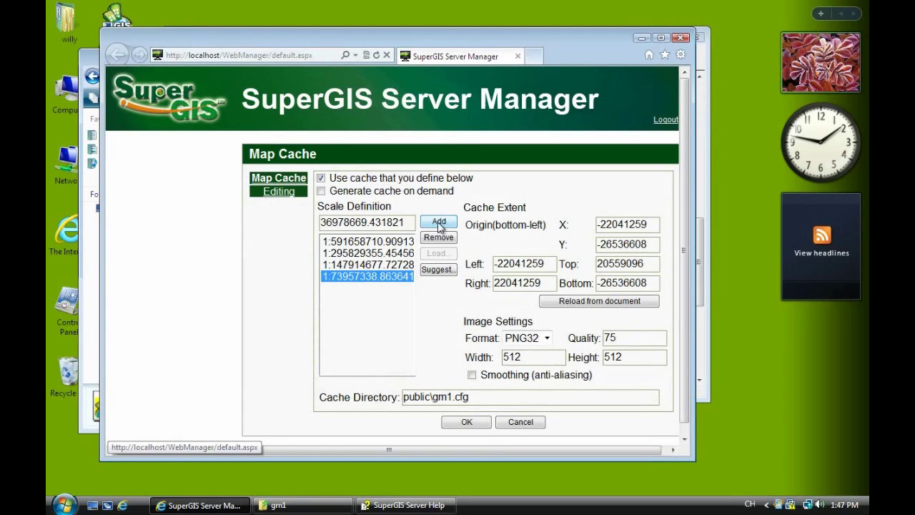
pyautogui.click(438, 221)
pyautogui.hotkey('alt', 'Tab')
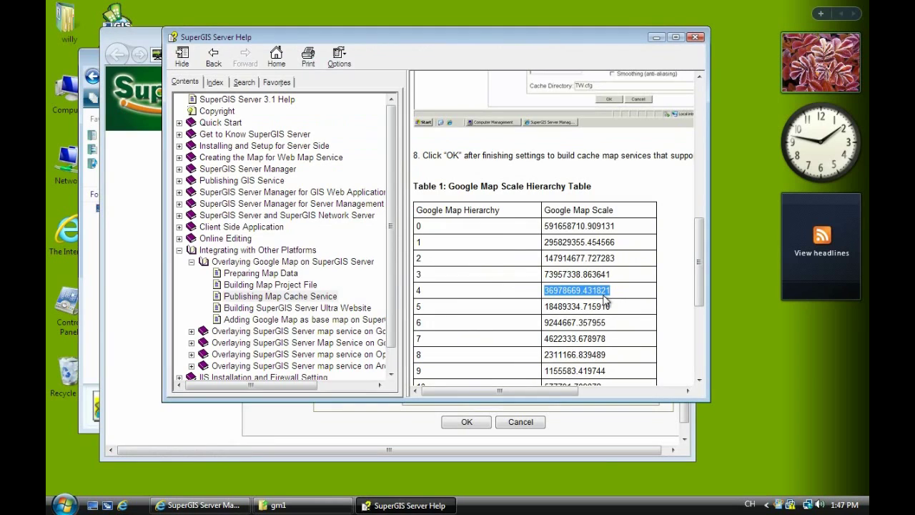
pyautogui.hotkey('alt', 'Tab')
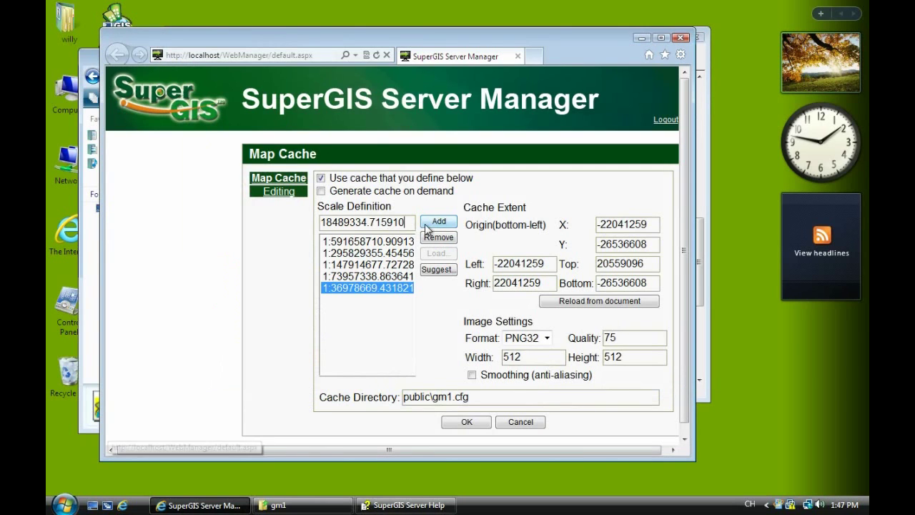
pyautogui.click(438, 222)
# Check the six added scales against the Help table, then close the Help window
pyautogui.hotkey('alt', 'Tab')
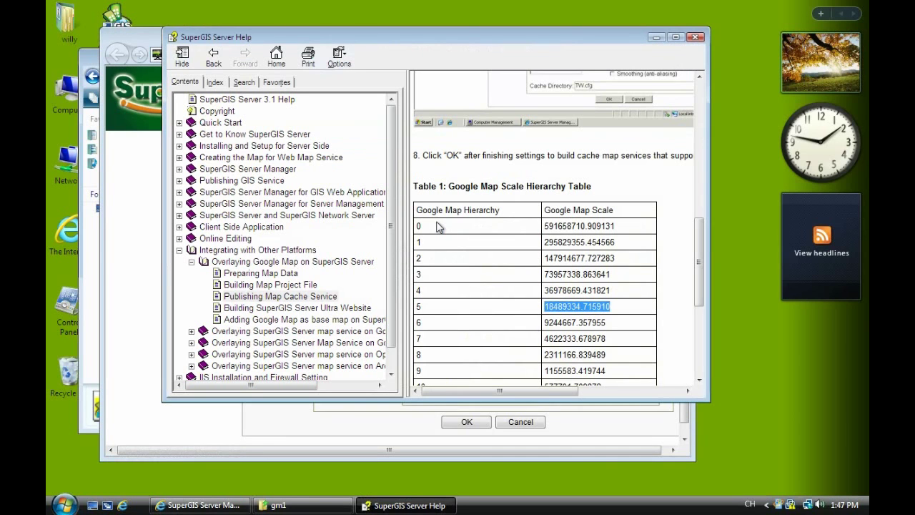
pyautogui.hotkey('alt', 'Tab')
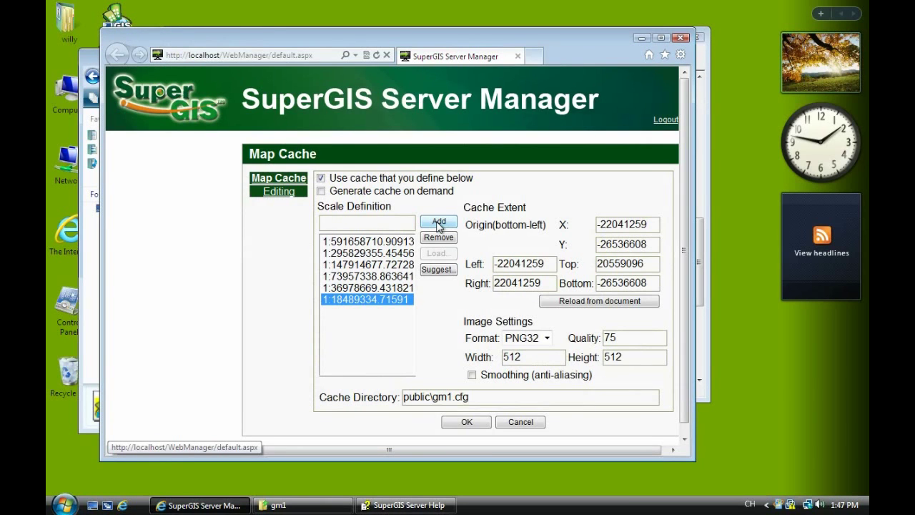
pyautogui.hotkey('alt', 'Tab')
pyautogui.click(669, 242)
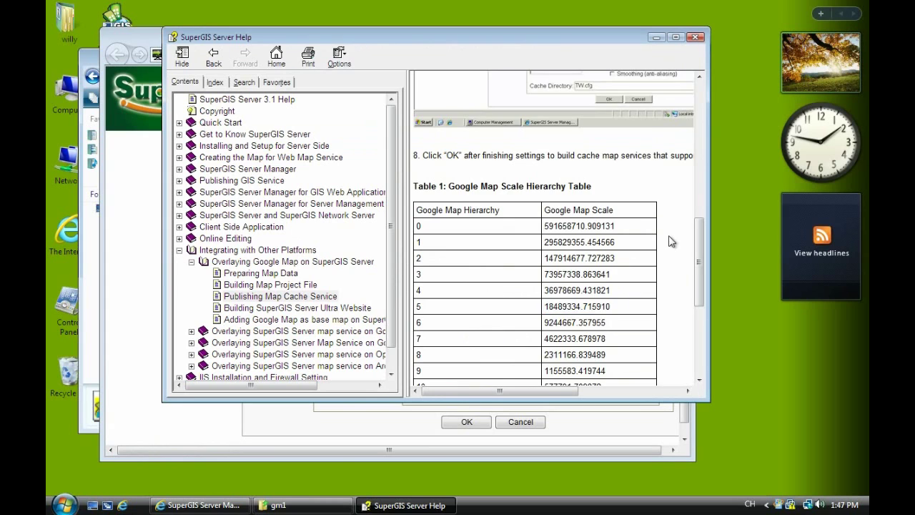
pyautogui.scroll(-7, 670, 241)
pyautogui.scroll(8, 669, 241)
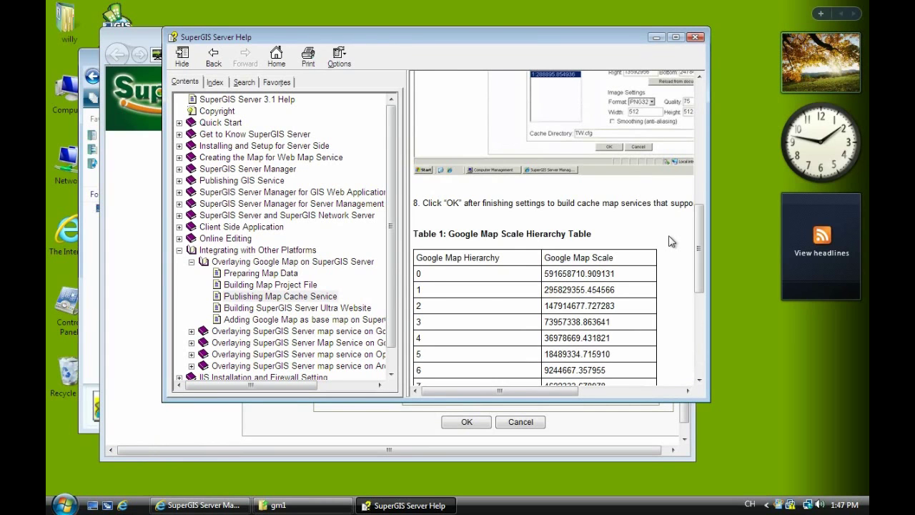
pyautogui.scroll(4, 669, 242)
pyautogui.scroll(4, 670, 242)
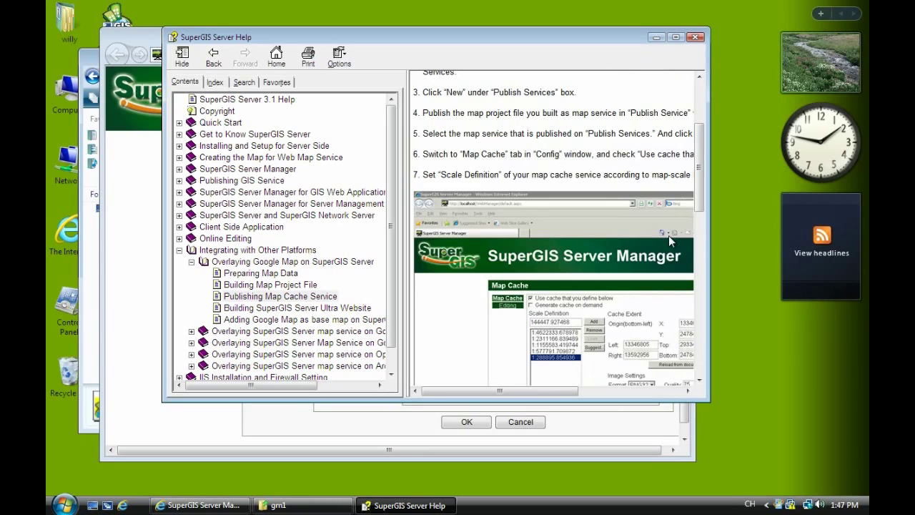
pyautogui.scroll(2, 670, 241)
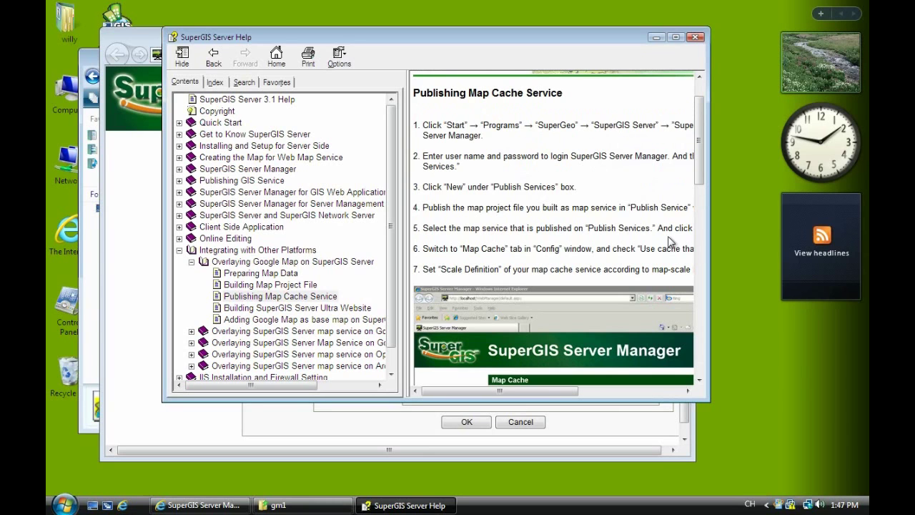
pyautogui.click(694, 36)
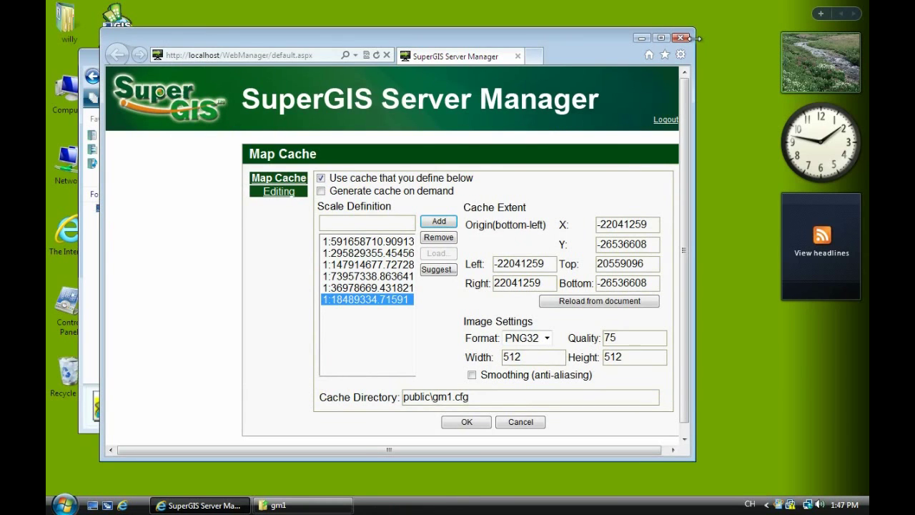
# Browse from Computer to C:\Program Files\SuperGeo\Server\ClientAPI
pyautogui.doubleClick(62, 105)
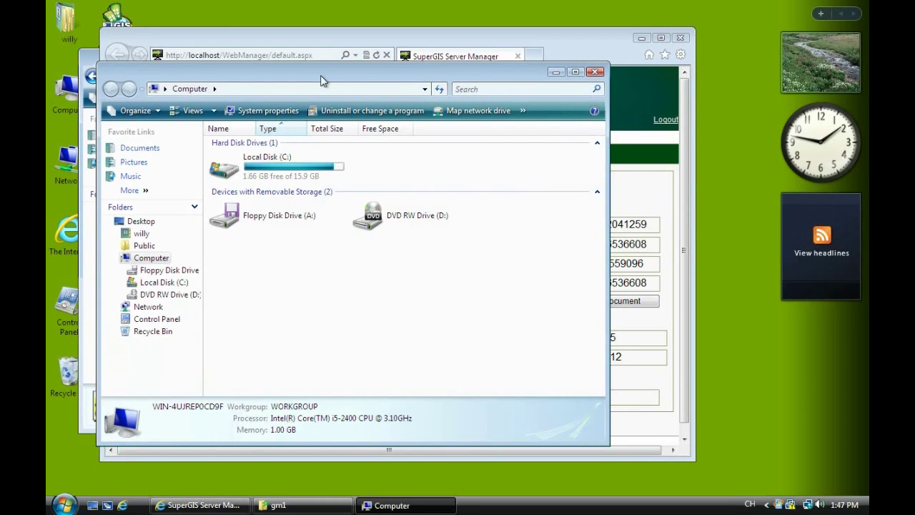
pyautogui.moveTo(321, 77); pyautogui.dragTo(451, 115)
pyautogui.doubleClick(428, 196)
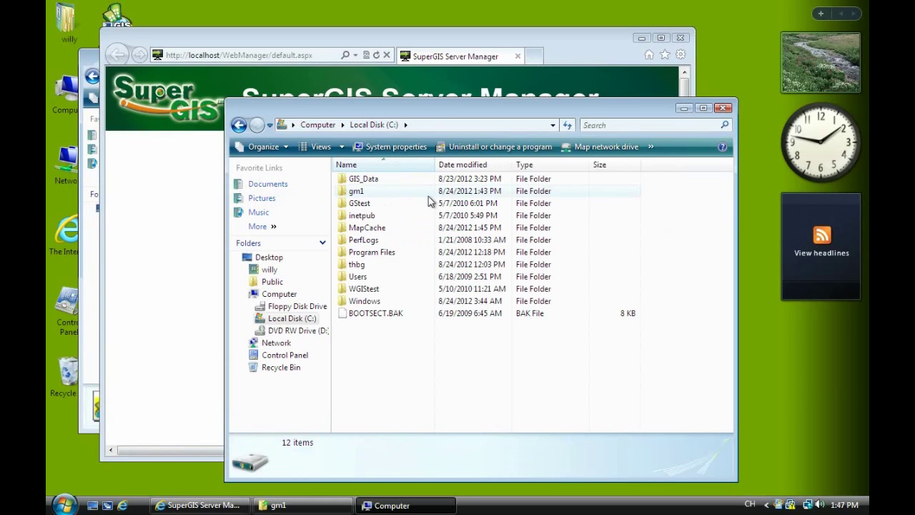
pyautogui.doubleClick(392, 258)
pyautogui.doubleClick(392, 254)
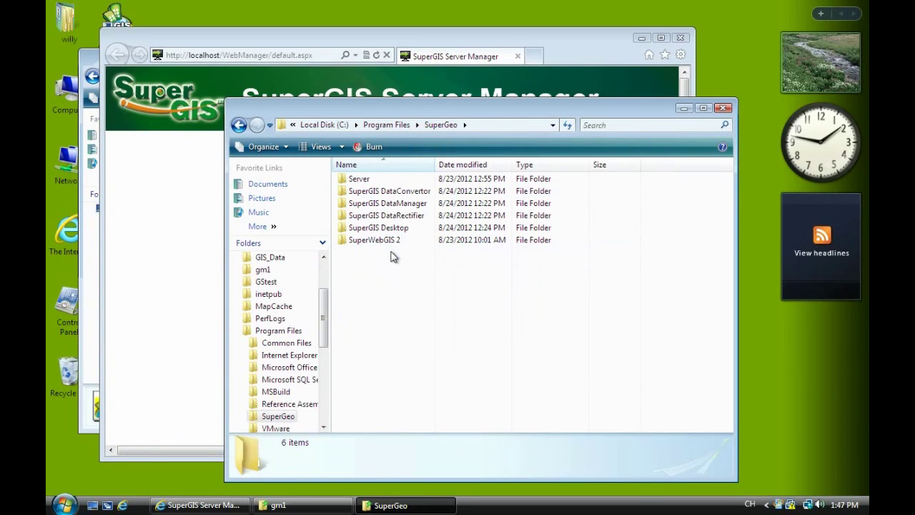
pyautogui.doubleClick(366, 181)
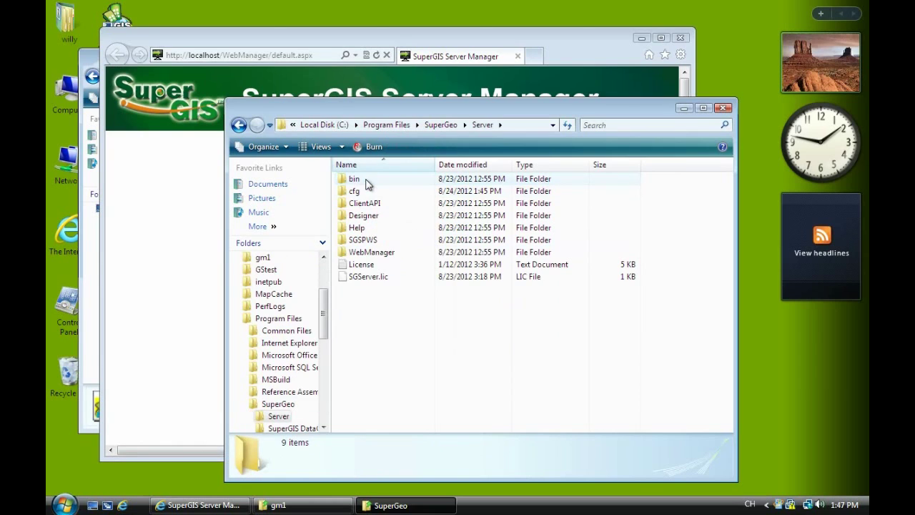
pyautogui.doubleClick(369, 204)
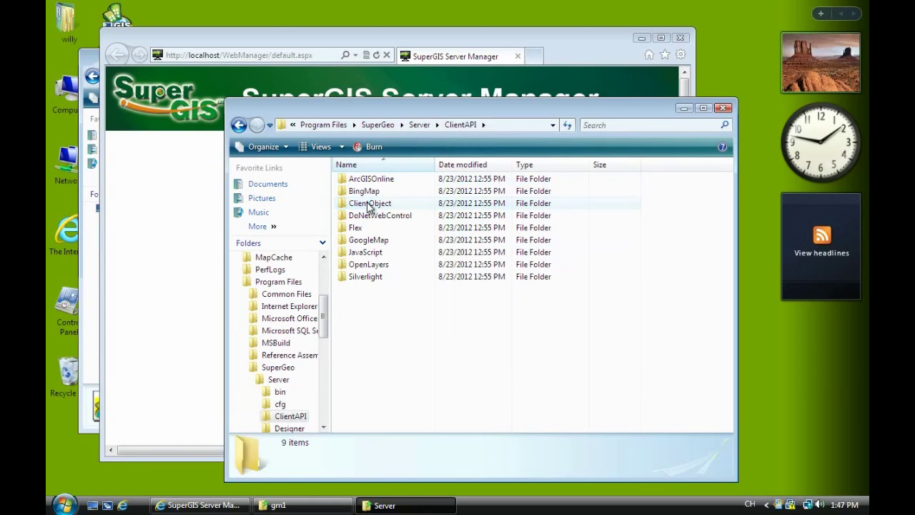
# Open the GoogleCache file from the GoogleMap folder in Notepad
pyautogui.click(386, 239)
pyautogui.click(392, 240)
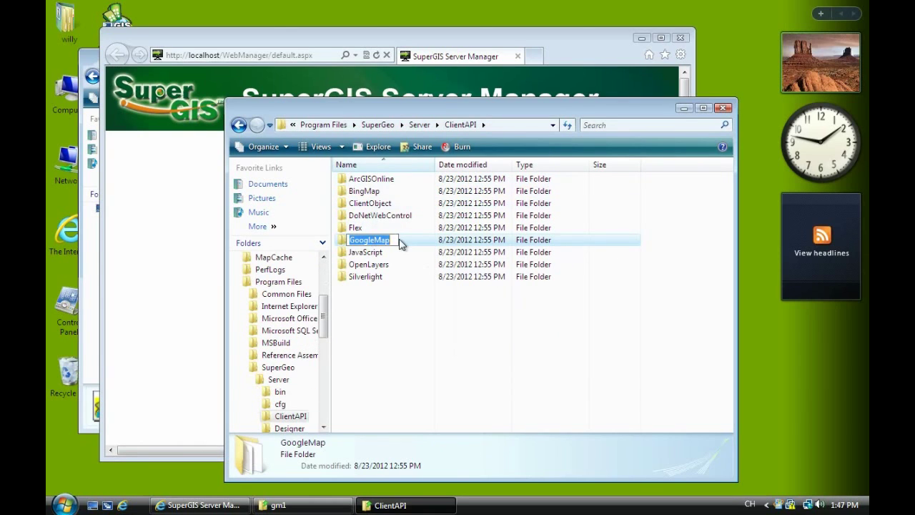
pyautogui.click(400, 240)
pyautogui.doubleClick(392, 240)
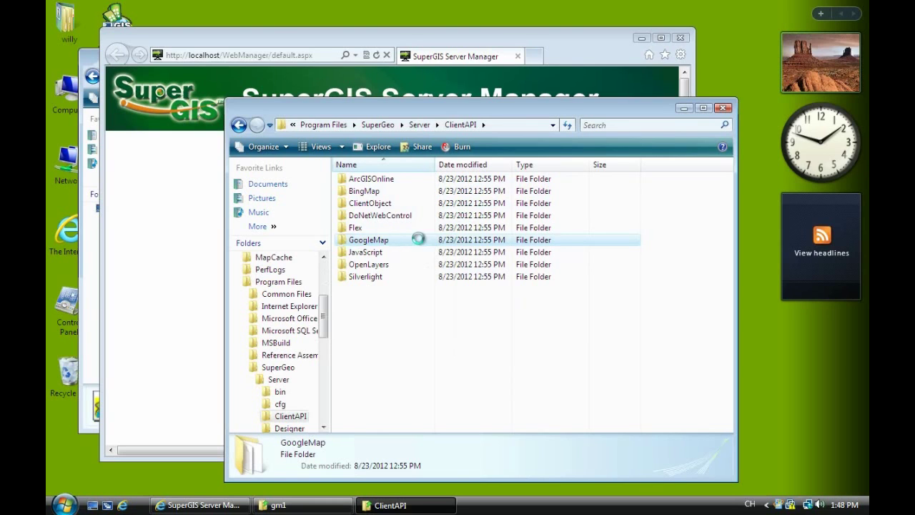
pyautogui.doubleClick(421, 239)
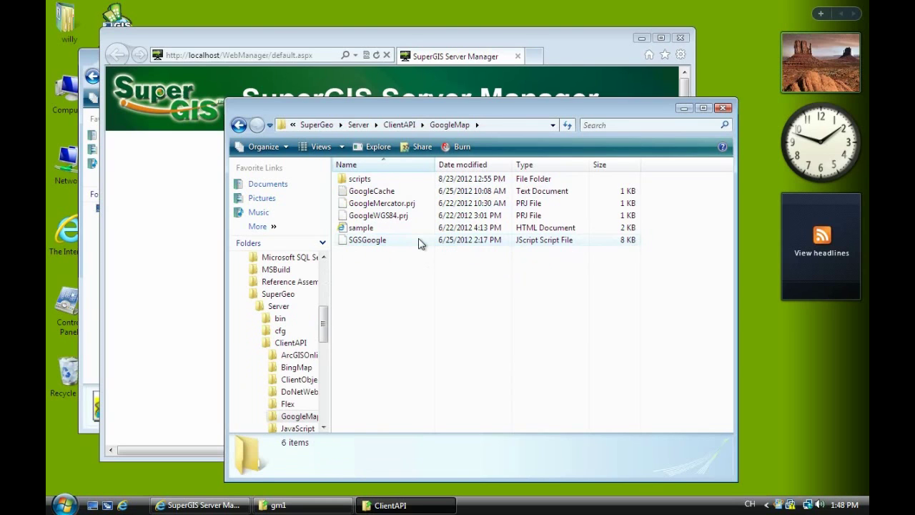
pyautogui.doubleClick(398, 189)
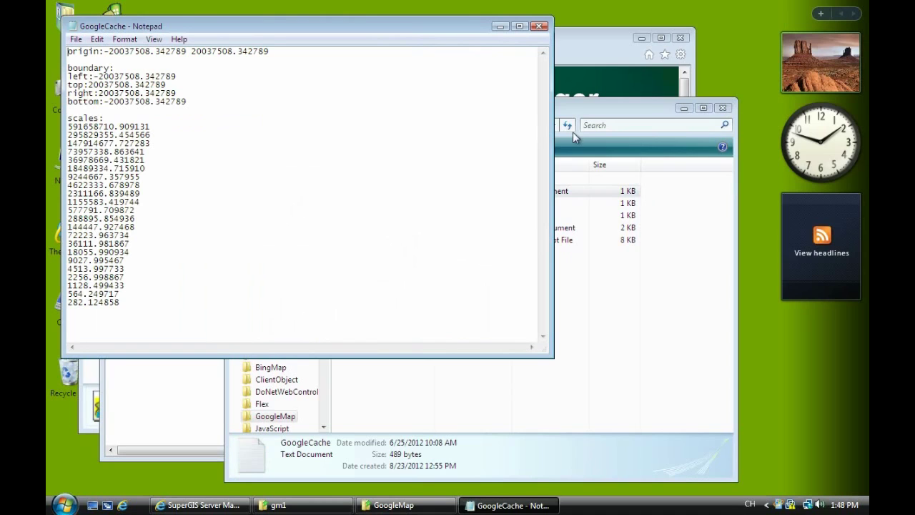
# Copy the cache origin from GoogleCache: X -20037508.342789 and Y 20037508.342789
pyautogui.click(684, 108)
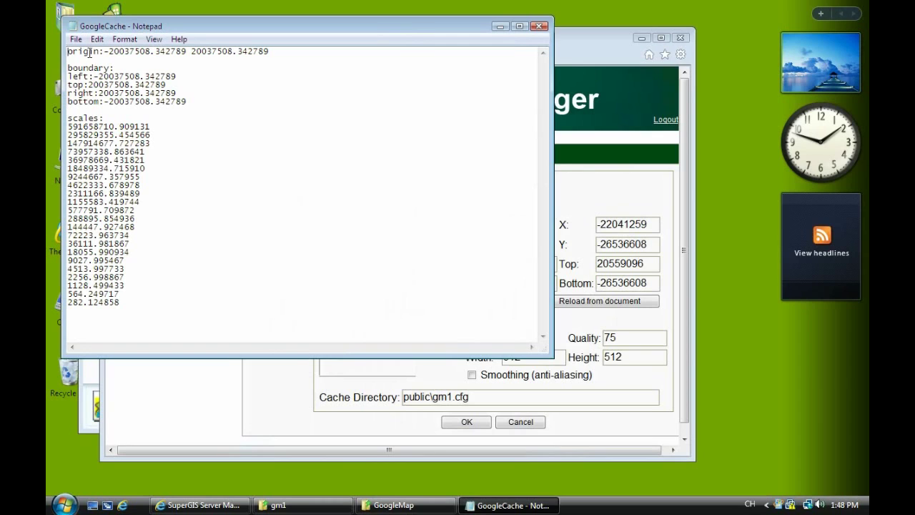
pyautogui.moveTo(154, 29); pyautogui.dragTo(162, 60)
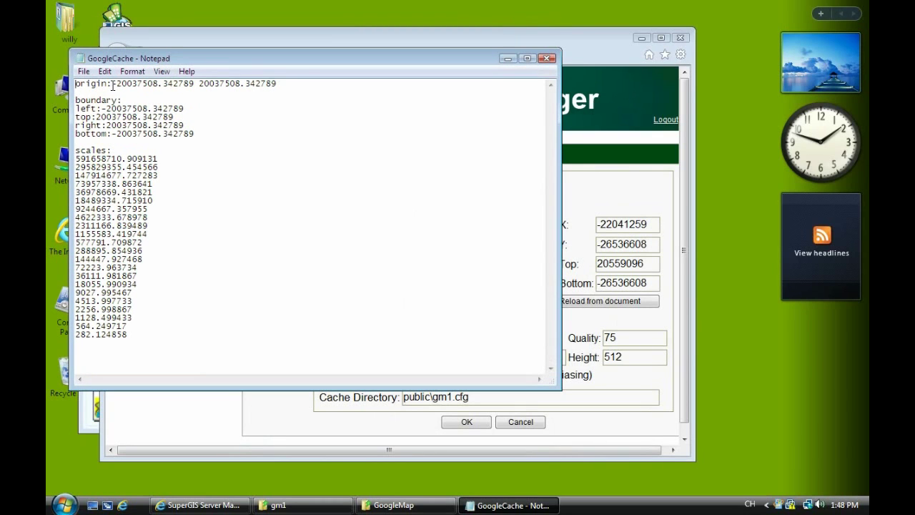
pyautogui.moveTo(112, 85); pyautogui.dragTo(196, 85)
pyautogui.hotkey('ctrl', 'c')
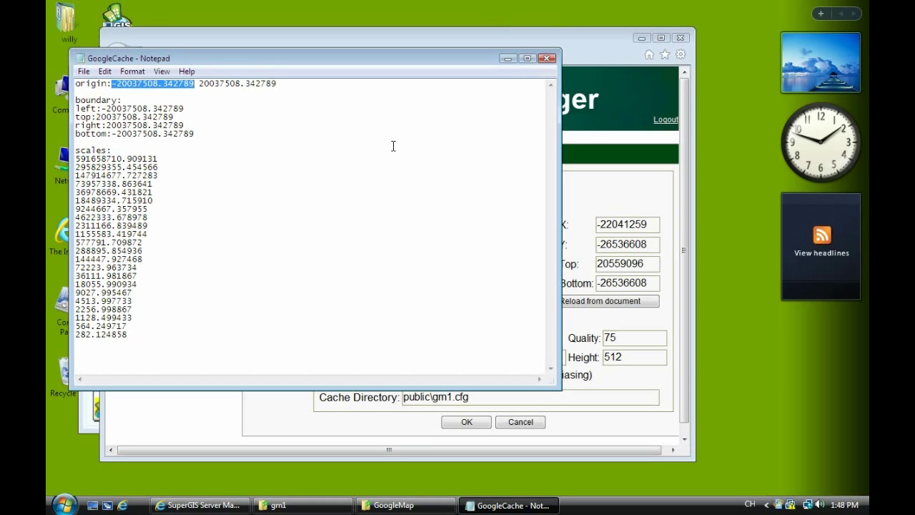
pyautogui.click(581, 195)
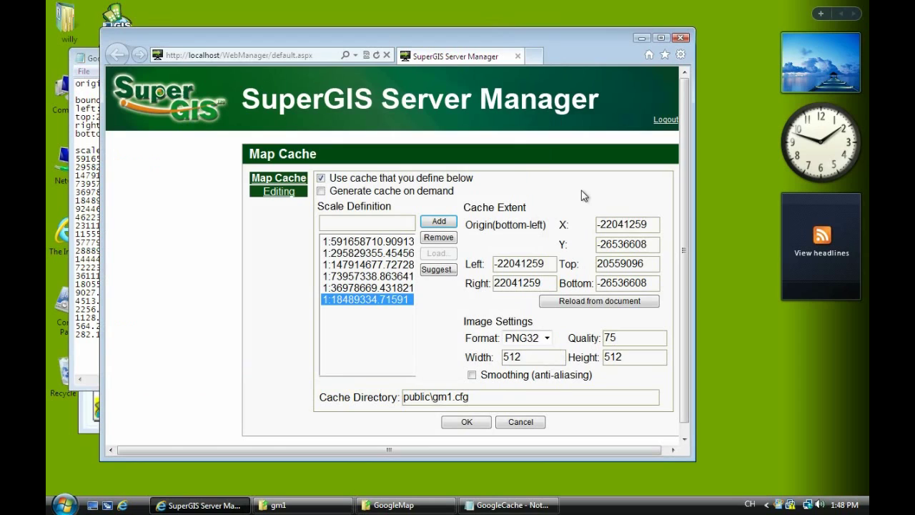
pyautogui.moveTo(648, 224); pyautogui.dragTo(585, 228)
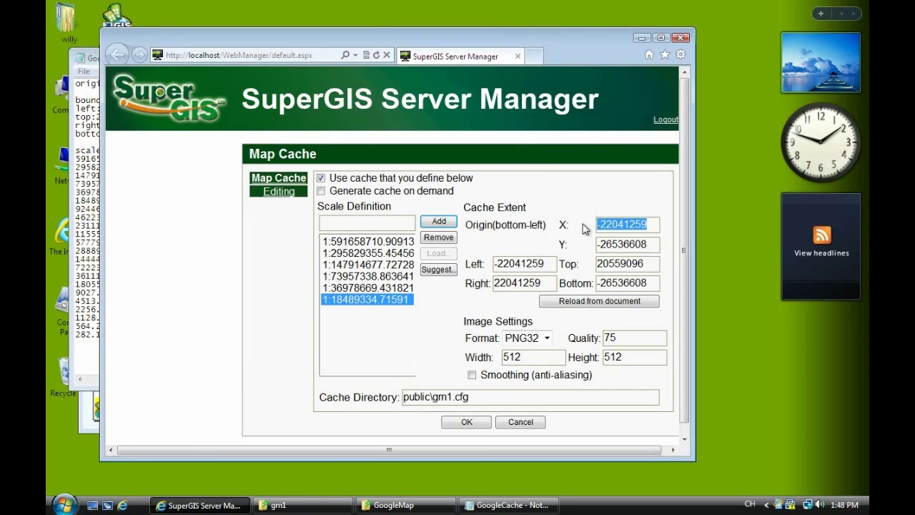
pyautogui.hotkey('ctrl', 'v')
pyautogui.click(95, 61)
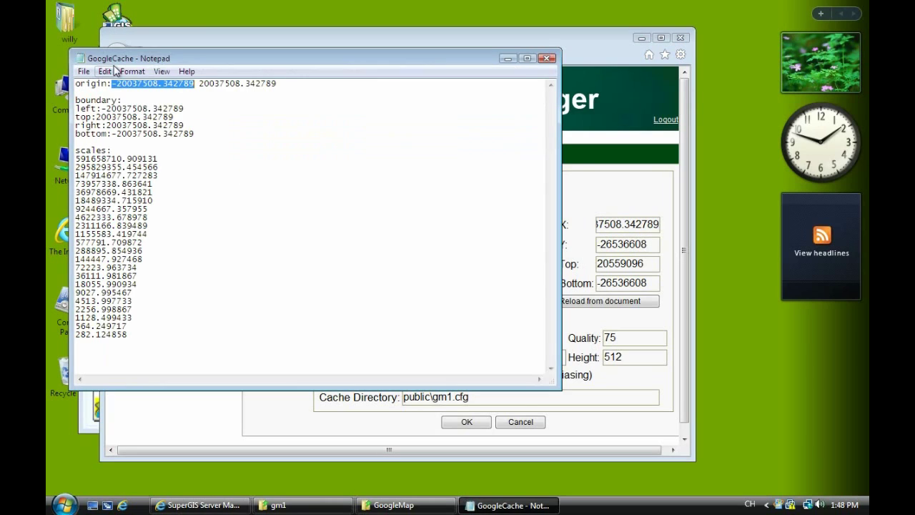
pyautogui.click(199, 85)
pyautogui.moveTo(199, 84); pyautogui.dragTo(280, 85)
pyautogui.hotkey('ctrl', 'c')
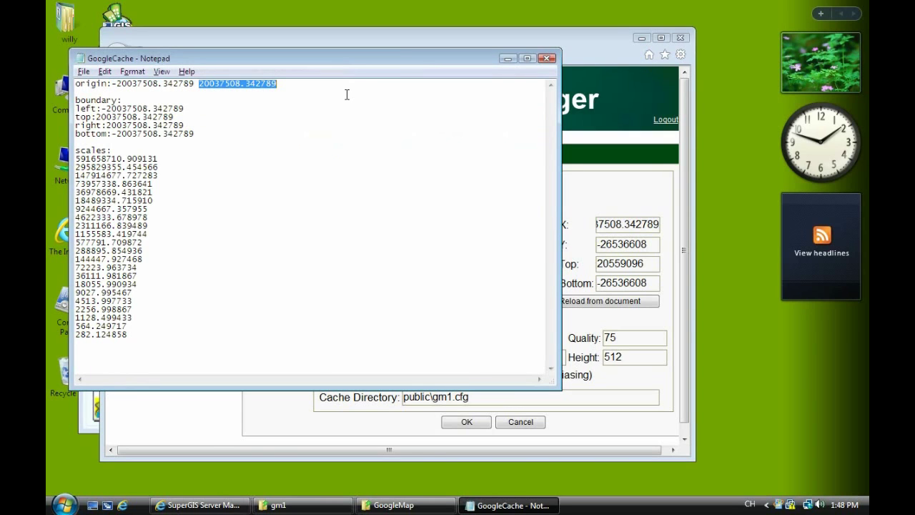
pyautogui.hotkey('alt', 'Tab')
pyautogui.press('Tab')
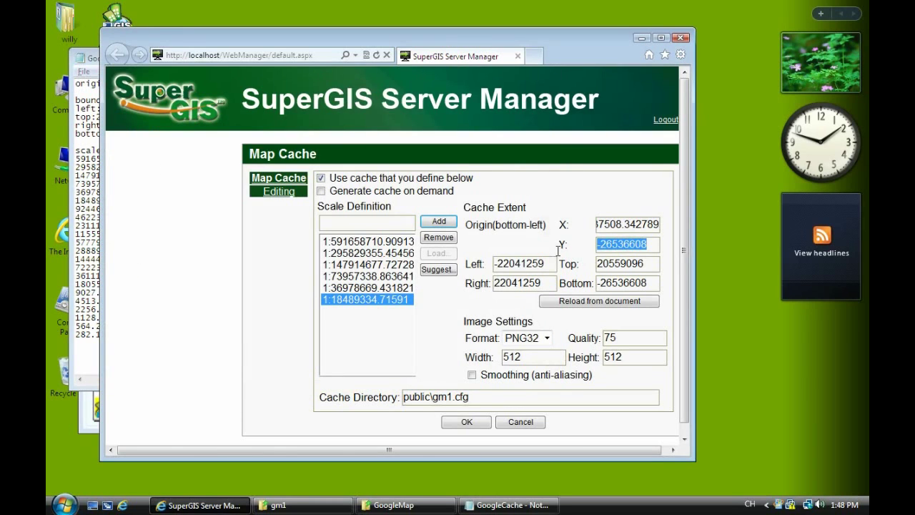
pyautogui.hotkey('ctrl', 'v')
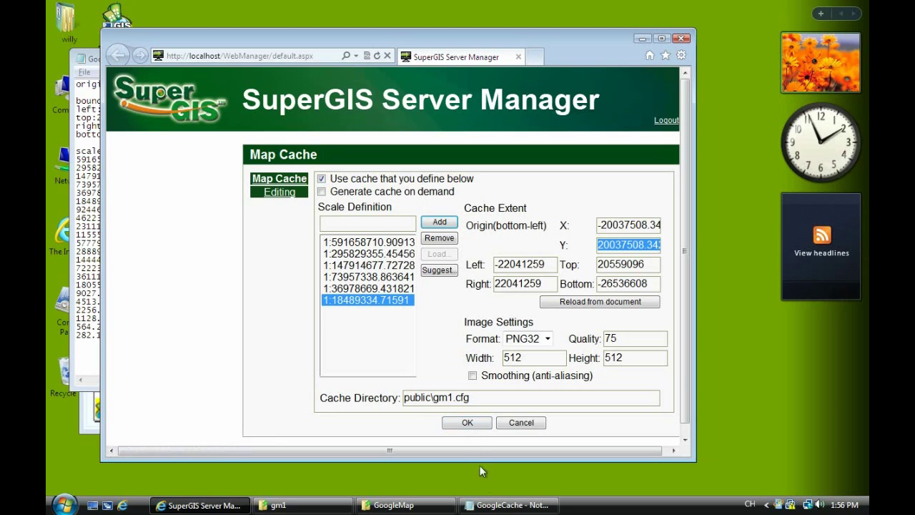
# Change tile Width and Height from 512 to 256 and save the map cache settings
pyautogui.click(502, 507)
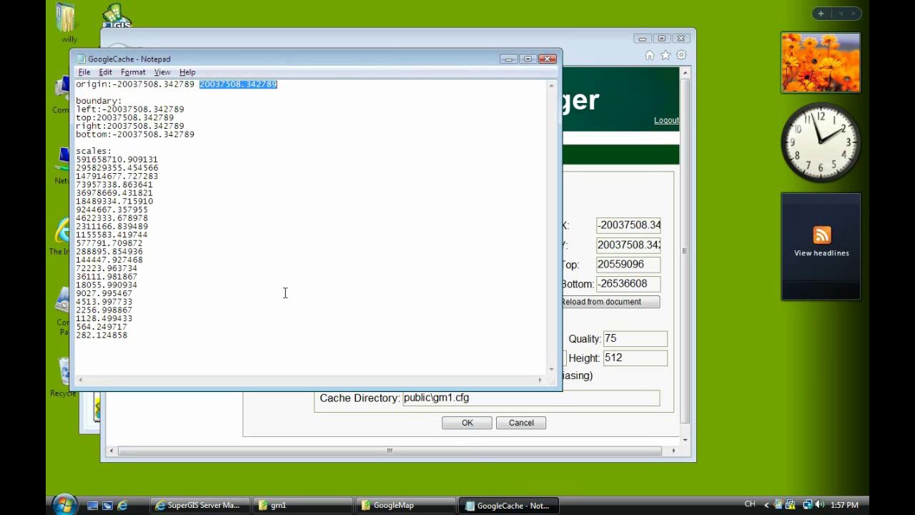
pyautogui.click(289, 418)
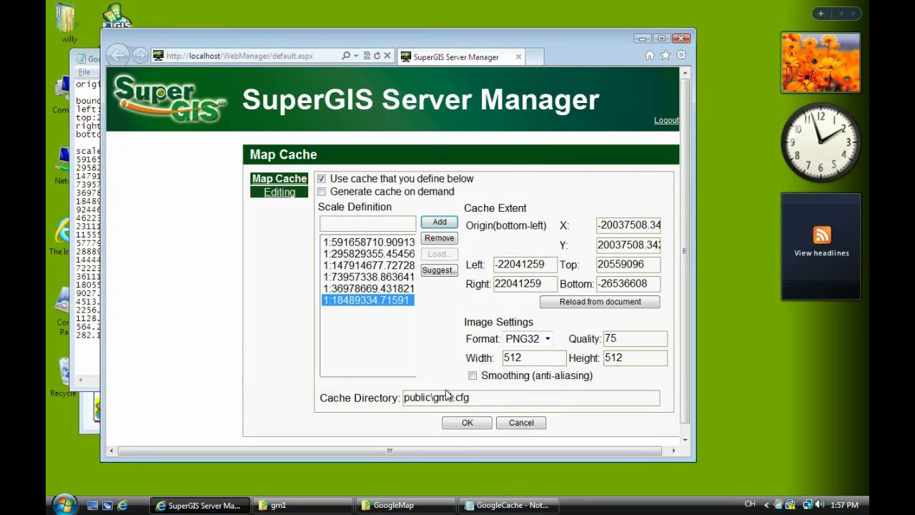
pyautogui.moveTo(521, 357); pyautogui.dragTo(490, 364)
pyautogui.write('256')
pyautogui.click(643, 361)
pyautogui.moveTo(643, 362); pyautogui.dragTo(592, 361)
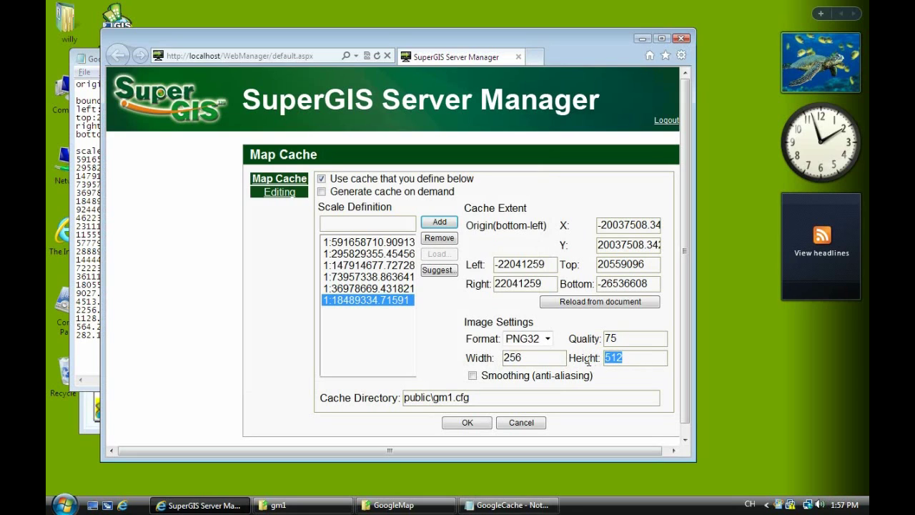
pyautogui.write('256')
pyautogui.click(468, 422)
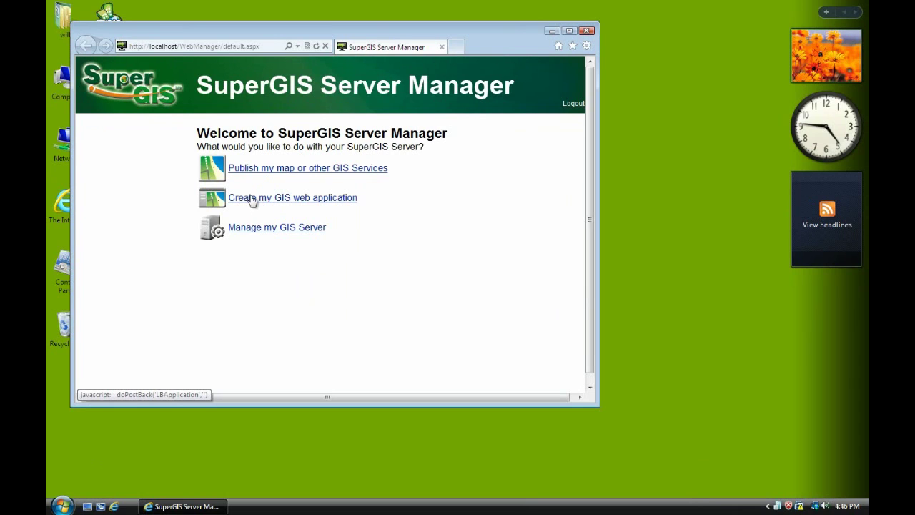
pyautogui.click(250, 197)
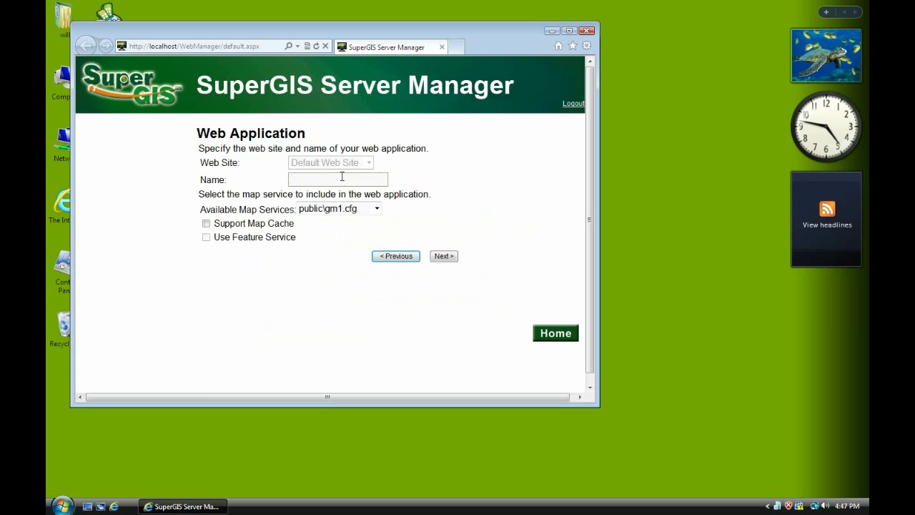
# Name the new web application osm1 and enable Support Map Cache
pyautogui.click(342, 178)
pyautogui.write('osm1')
pyautogui.click(207, 223)
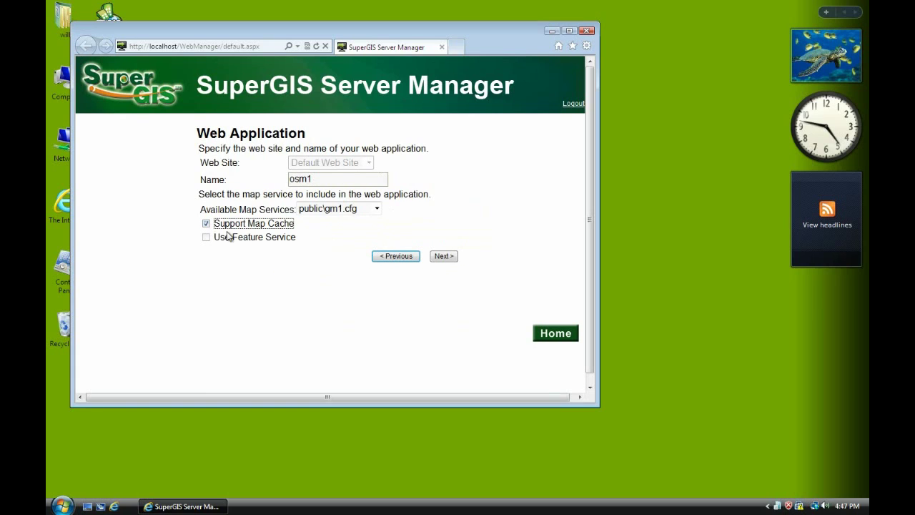
pyautogui.click(439, 258)
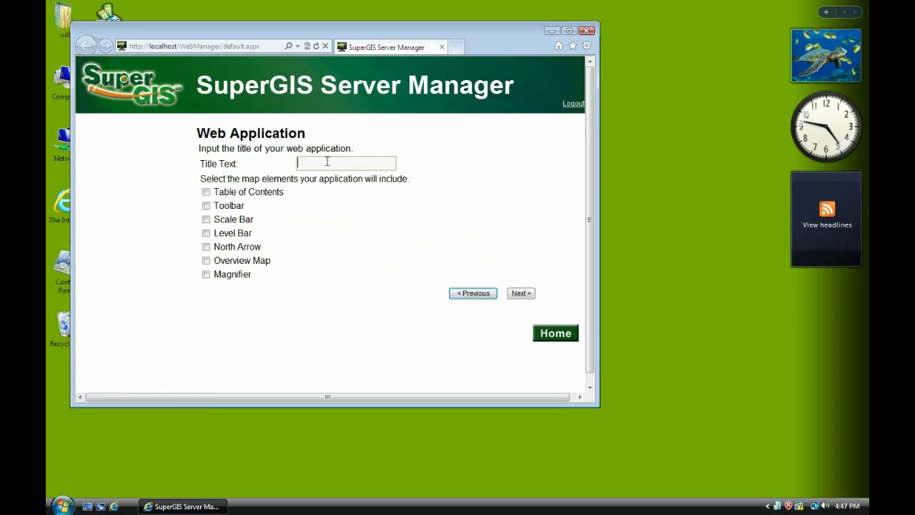
# Title it osm1, enable all seven map elements, and finish the wizard
pyautogui.click(327, 161)
pyautogui.write('osm1')
pyautogui.click(206, 191)
pyautogui.click(207, 206)
pyautogui.click(206, 220)
pyautogui.click(207, 233)
pyautogui.click(207, 247)
pyautogui.click(206, 260)
pyautogui.click(207, 274)
pyautogui.click(521, 294)
pyautogui.click(381, 202)
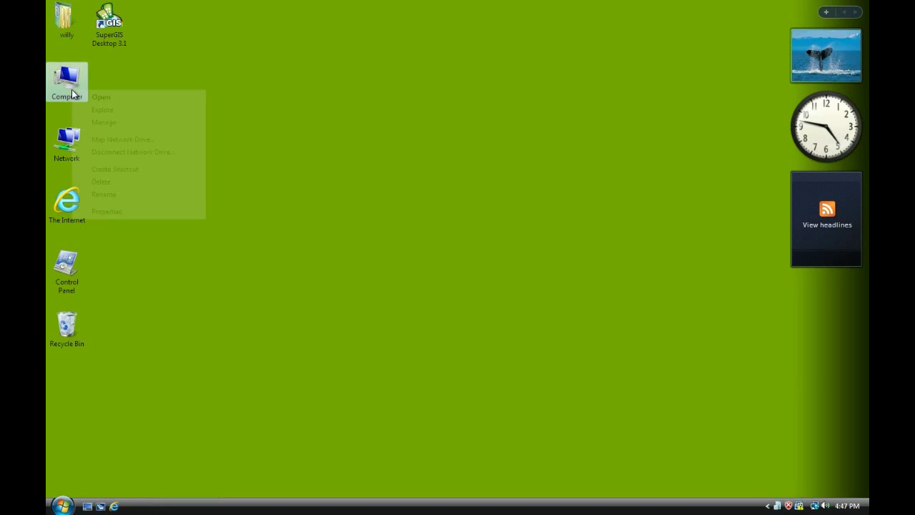
# In Computer Management, open IIS Manager and expand Sites > Default Web Site
pyautogui.click(101, 123)
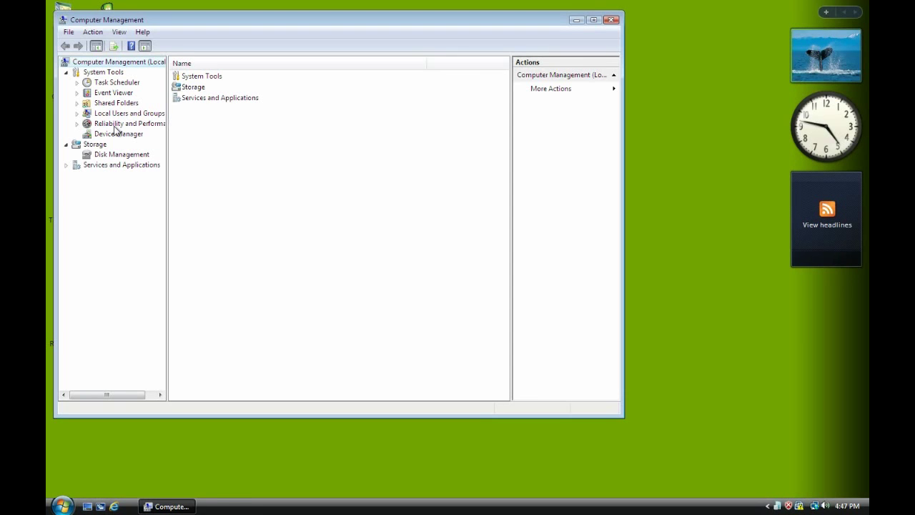
pyautogui.click(66, 165)
pyautogui.click(116, 176)
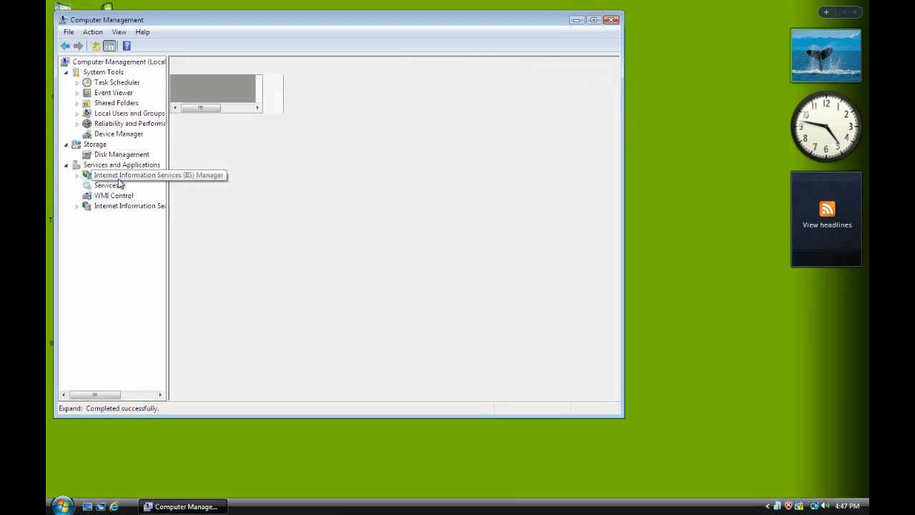
pyautogui.click(177, 107)
pyautogui.doubleClick(213, 139)
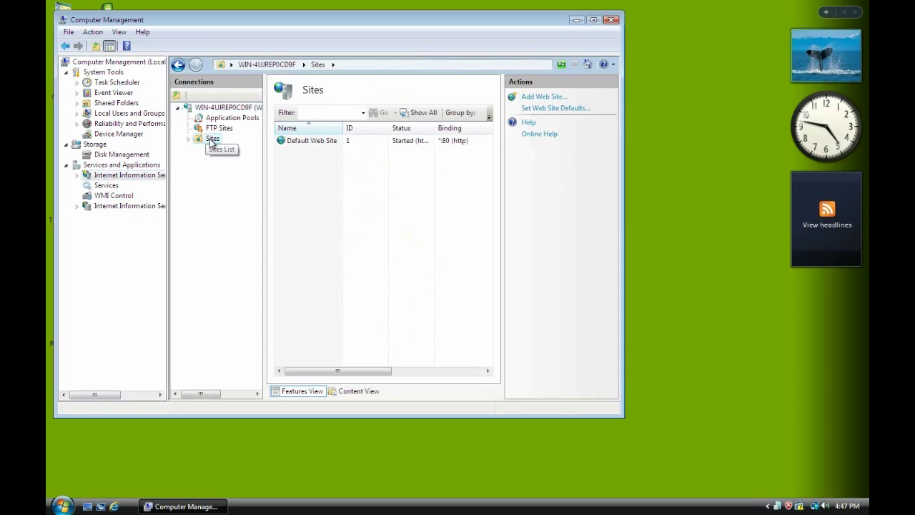
pyautogui.click(219, 150)
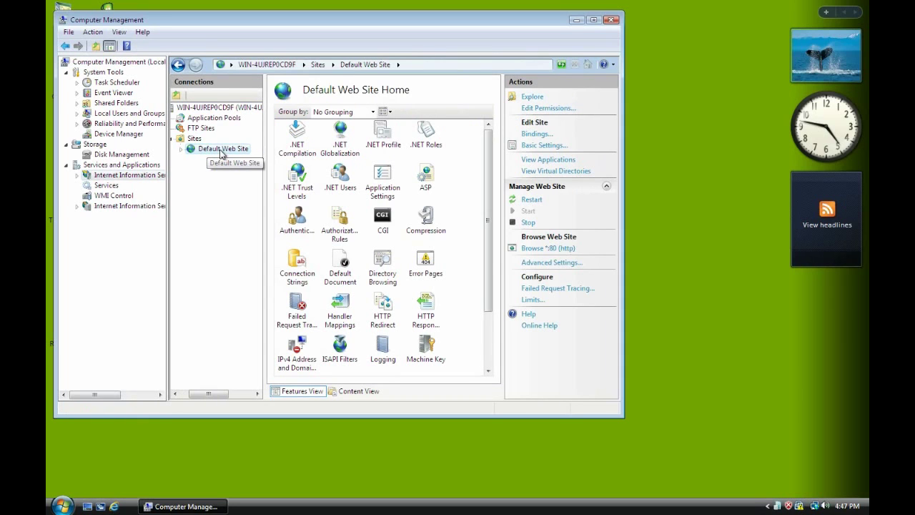
pyautogui.doubleClick(221, 150)
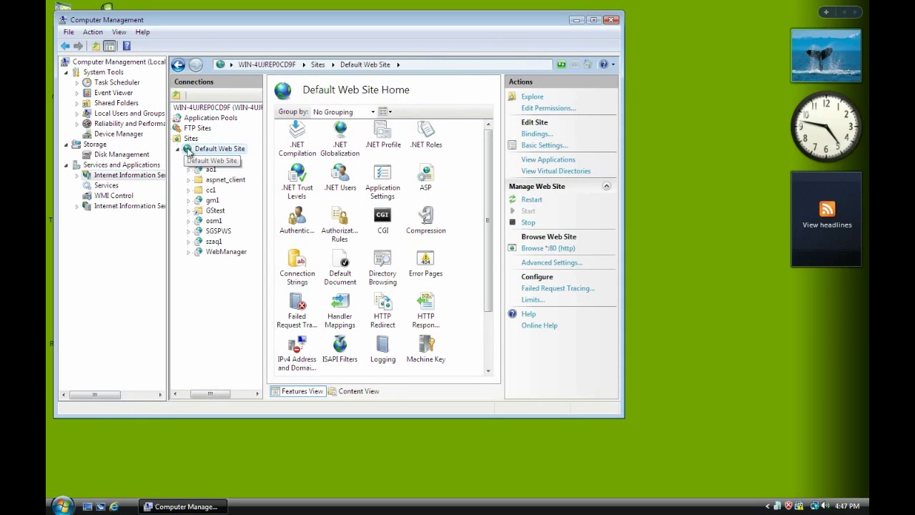
# Explore the osm1 application's folder C:\inetpub\wwwroot\osm1
pyautogui.click(214, 220)
pyautogui.rightClick(220, 226)
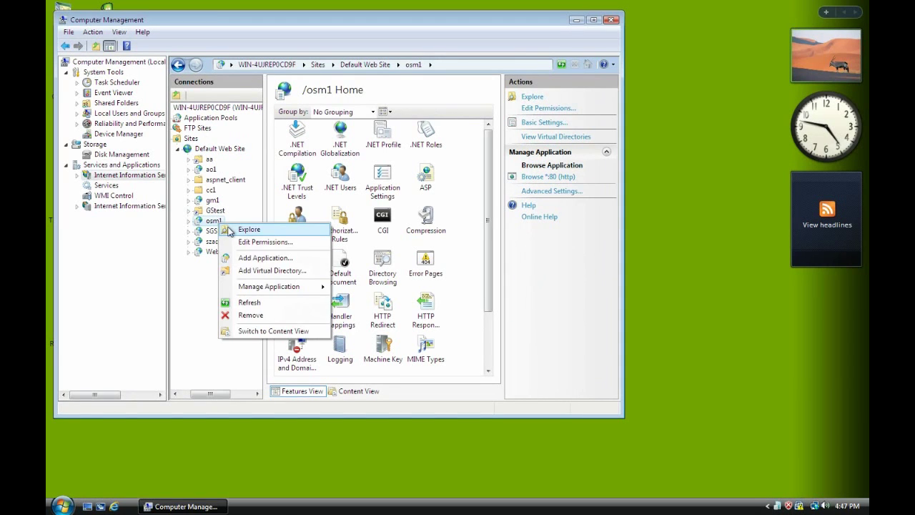
pyautogui.click(230, 228)
pyautogui.moveTo(260, 100); pyautogui.dragTo(529, 53)
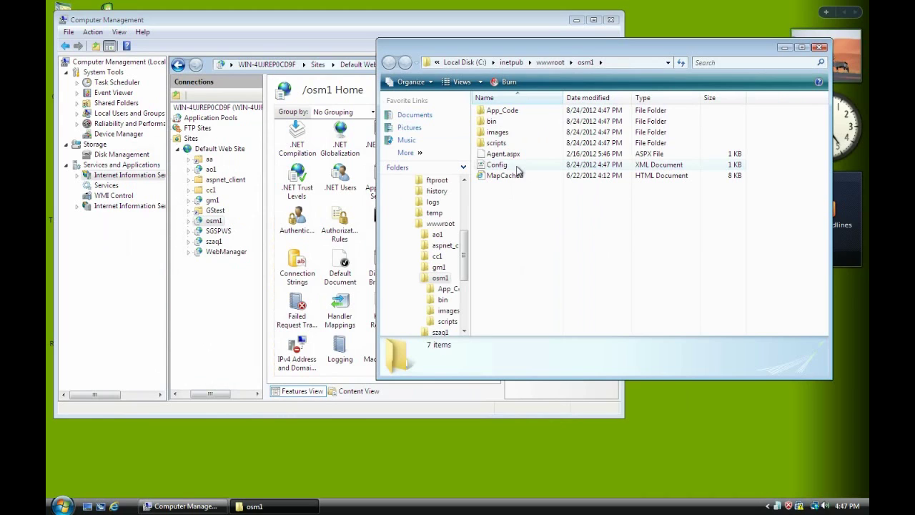
# Open osm1's MapCached page in Notepad
pyautogui.rightClick(519, 175)
pyautogui.moveTo(587, 219)
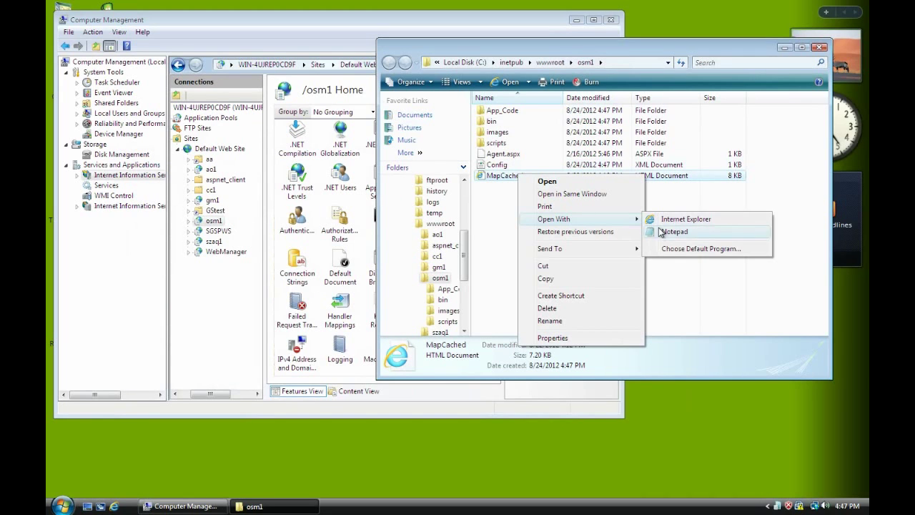
pyautogui.click(682, 236)
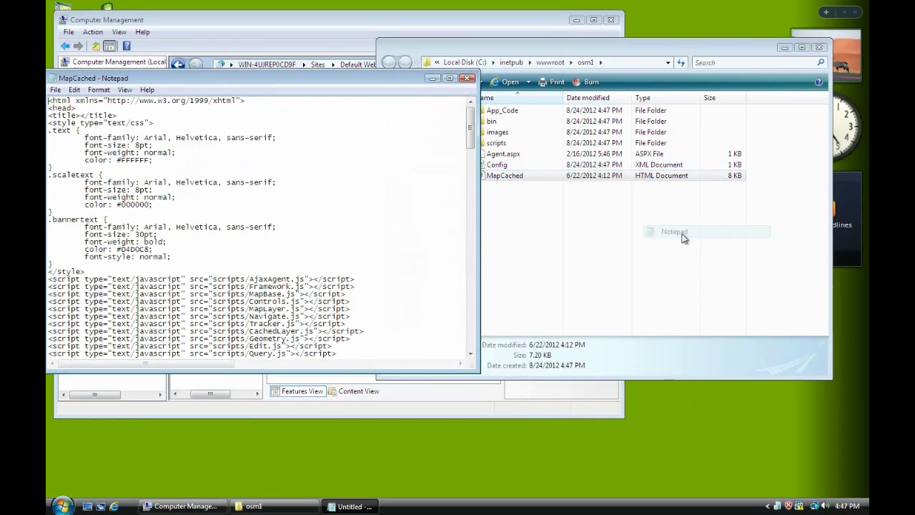
pyautogui.moveTo(283, 79); pyautogui.dragTo(714, 107)
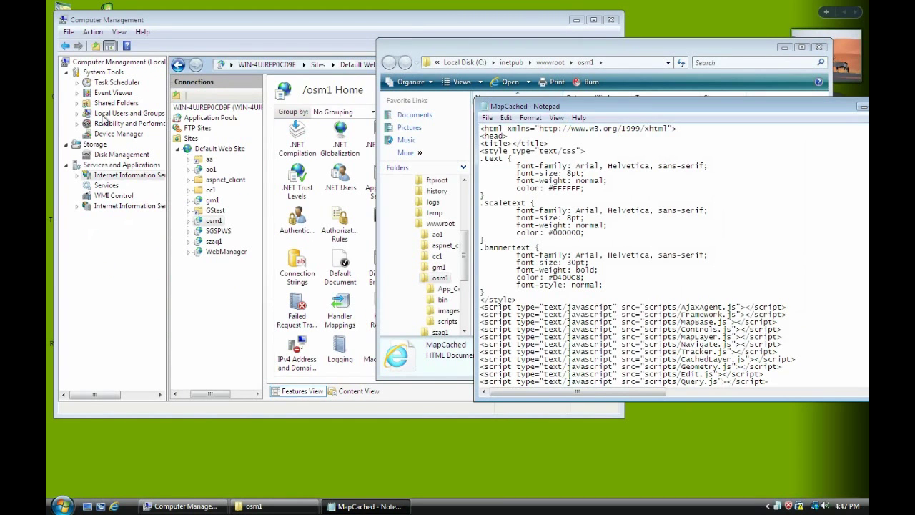
# Browse to C:\Program Files\SuperGeo\Server\ClientAPI\JavaScript\Samples
pyautogui.moveTo(104, 19); pyautogui.dragTo(140, 19)
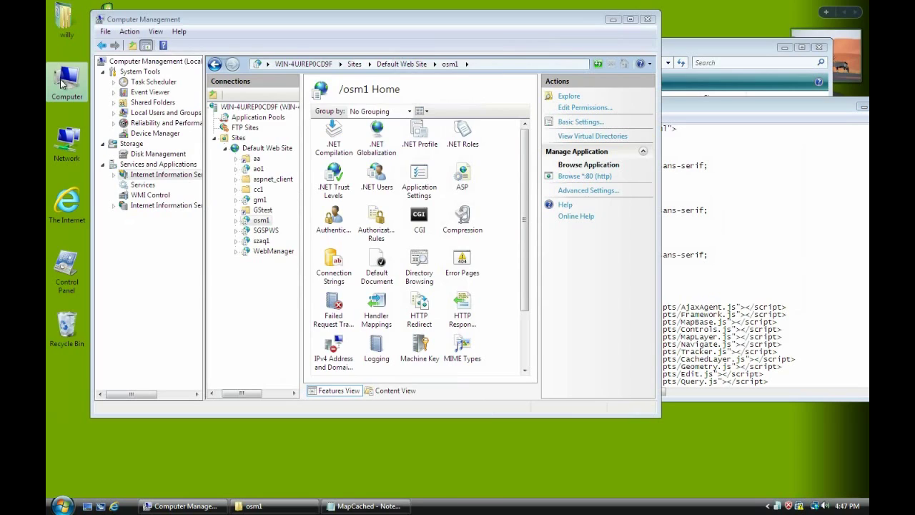
pyautogui.doubleClick(62, 83)
pyautogui.doubleClick(213, 147)
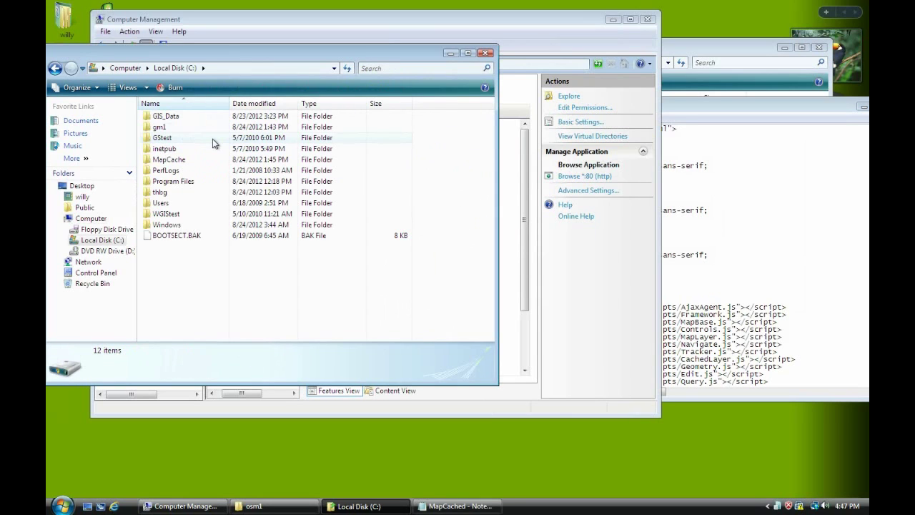
pyautogui.doubleClick(184, 181)
pyautogui.doubleClick(171, 181)
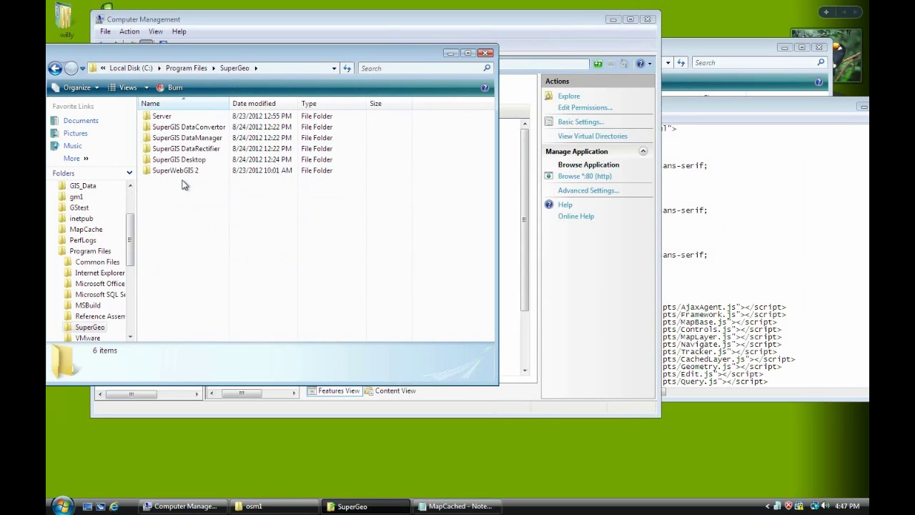
pyautogui.doubleClick(164, 117)
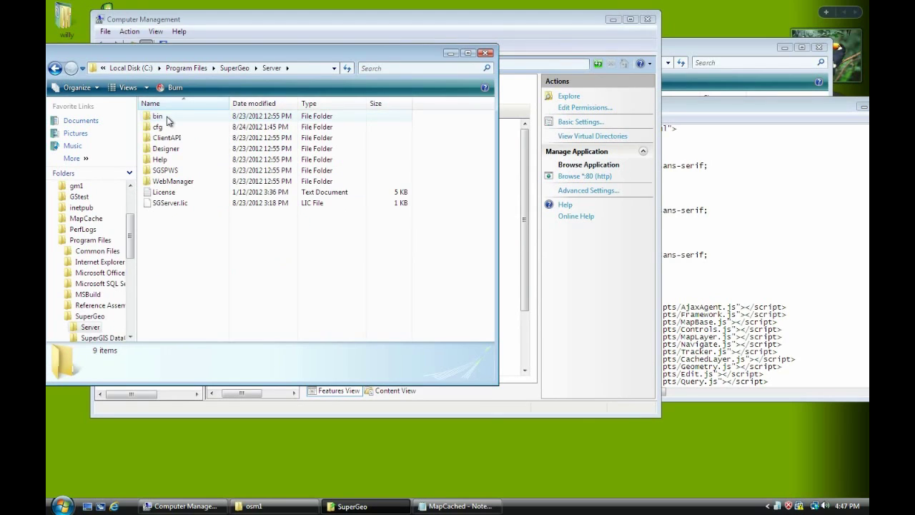
pyautogui.doubleClick(169, 138)
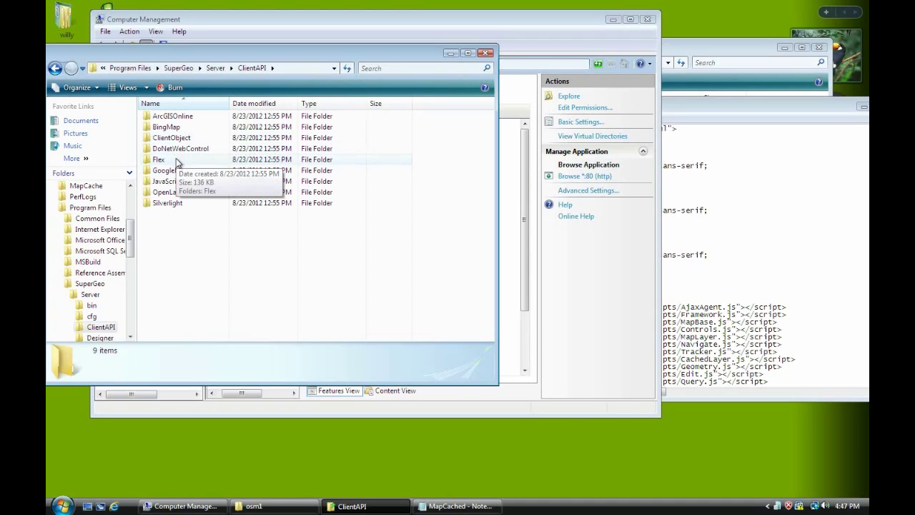
pyautogui.doubleClick(170, 181)
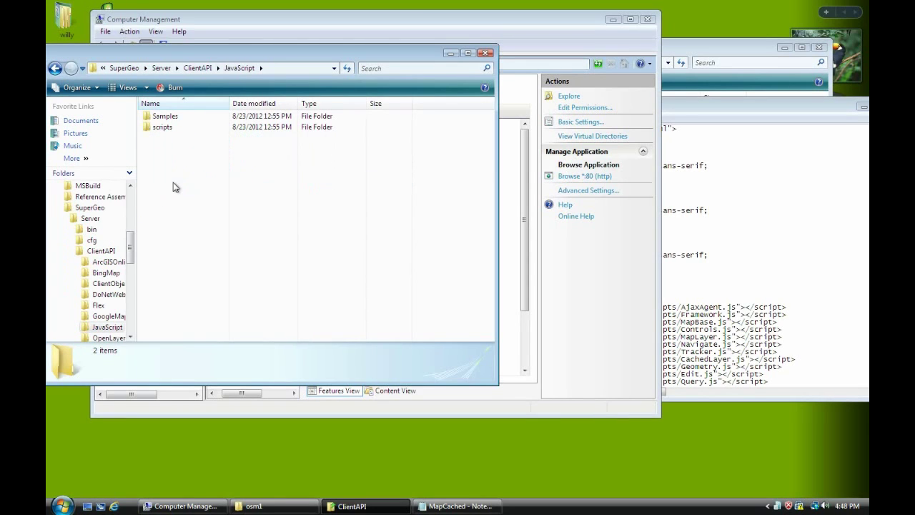
pyautogui.doubleClick(170, 117)
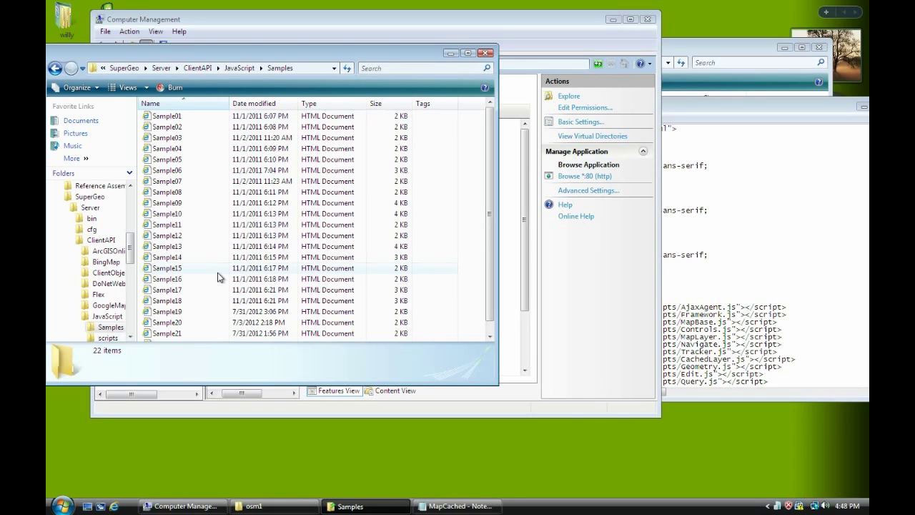
# Open the Sample21 page in Notepad
pyautogui.click(183, 334)
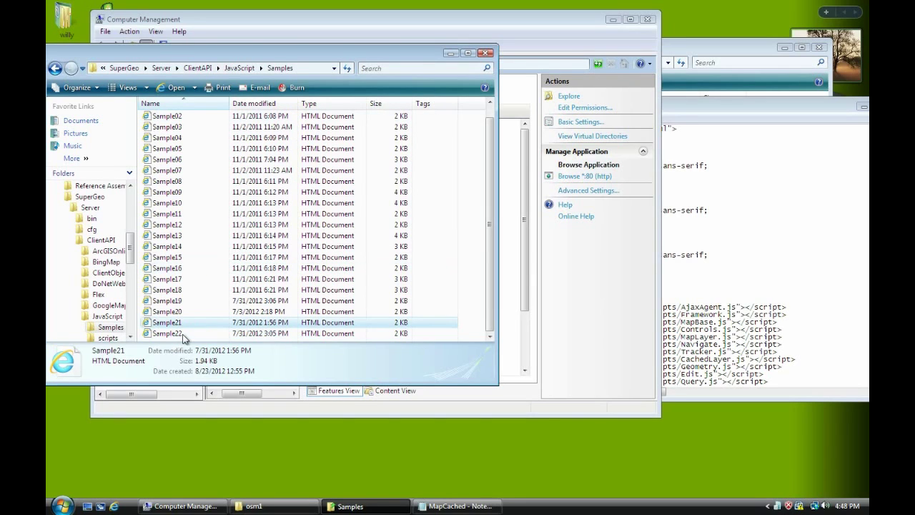
pyautogui.rightClick(176, 323)
pyautogui.moveTo(252, 369)
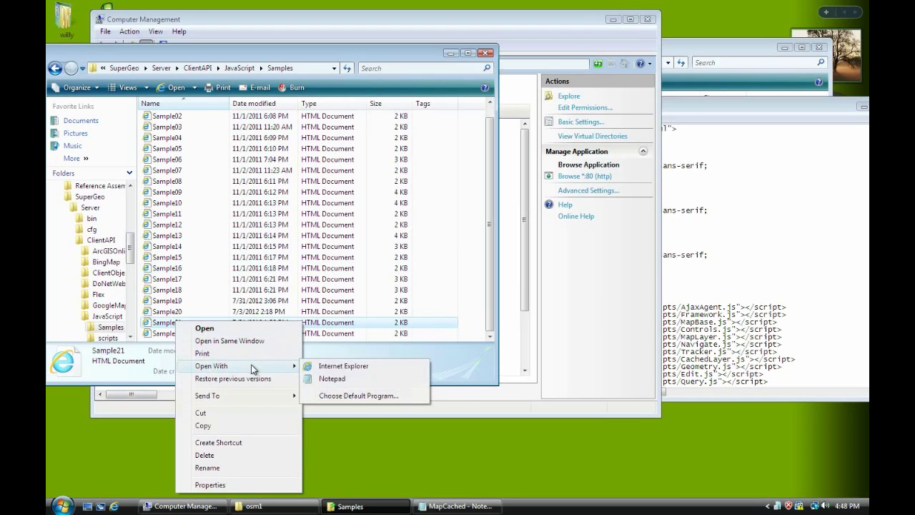
pyautogui.click(330, 379)
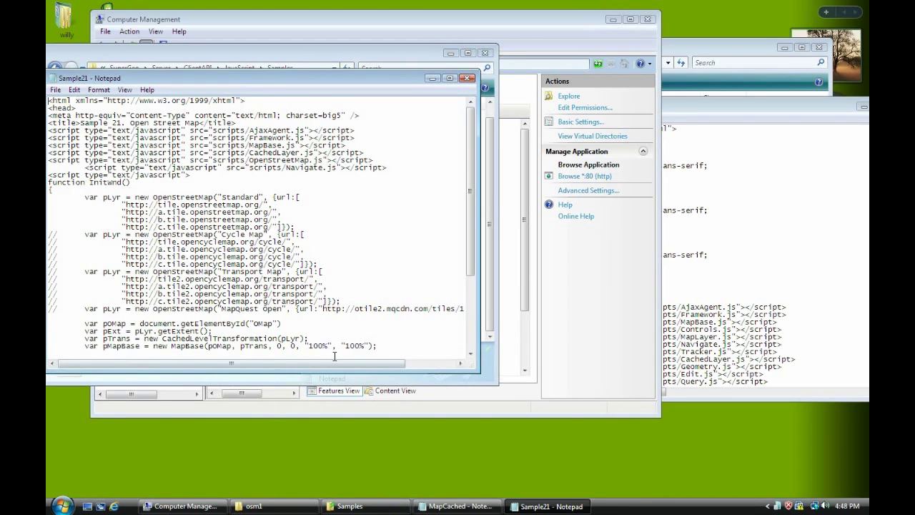
# Copy the OpenStreetMap and Navigate.js script lines from Sample21, then find MapCached's Bookmark.js line
pyautogui.moveTo(207, 78); pyautogui.dragTo(279, 70)
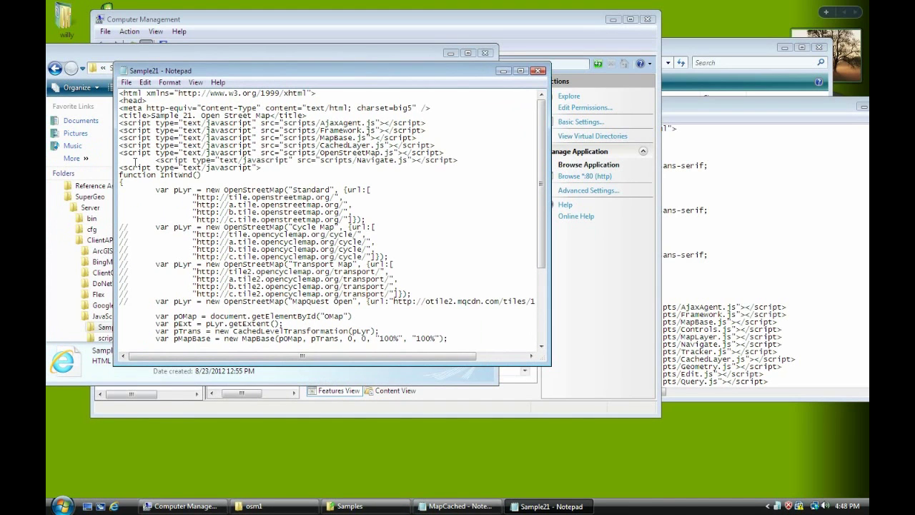
pyautogui.moveTo(120, 152); pyautogui.dragTo(482, 159)
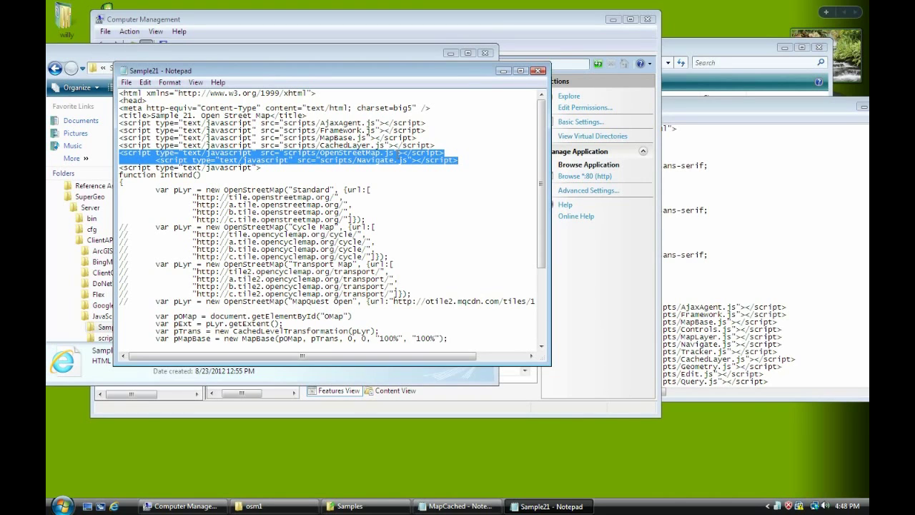
pyautogui.rightClick(399, 158)
pyautogui.click(431, 191)
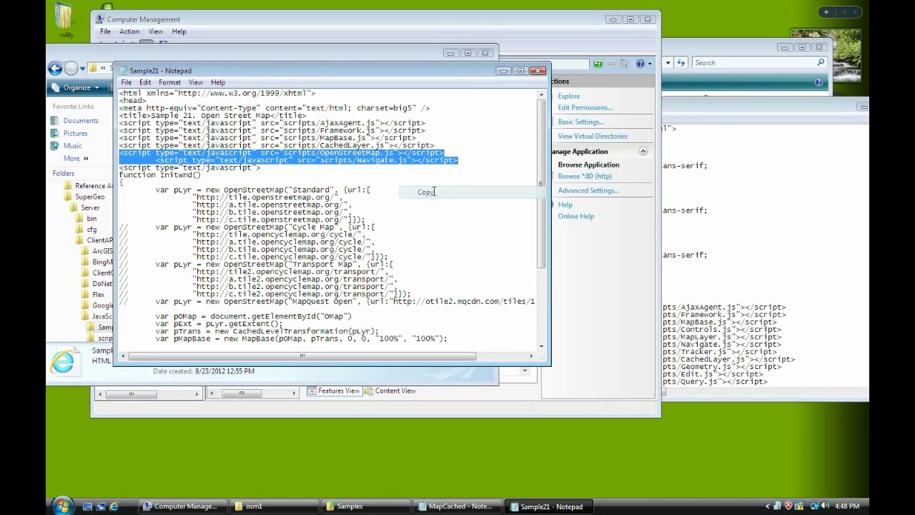
pyautogui.click(792, 197)
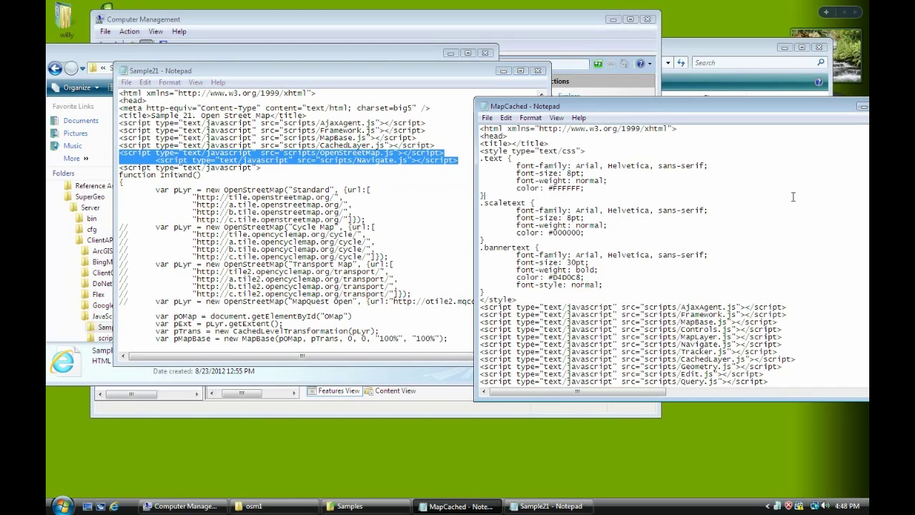
pyautogui.moveTo(643, 106); pyautogui.dragTo(618, 77)
pyautogui.scroll(-3, 683, 230)
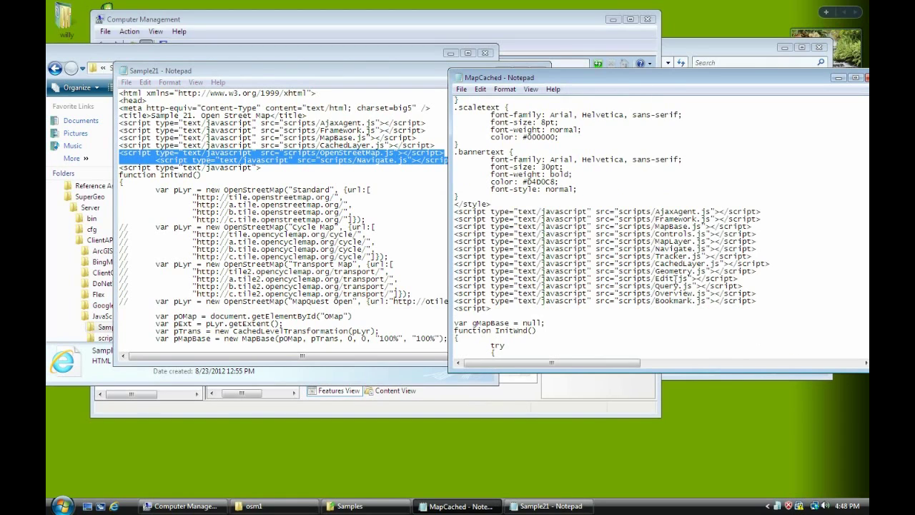
pyautogui.click(780, 302)
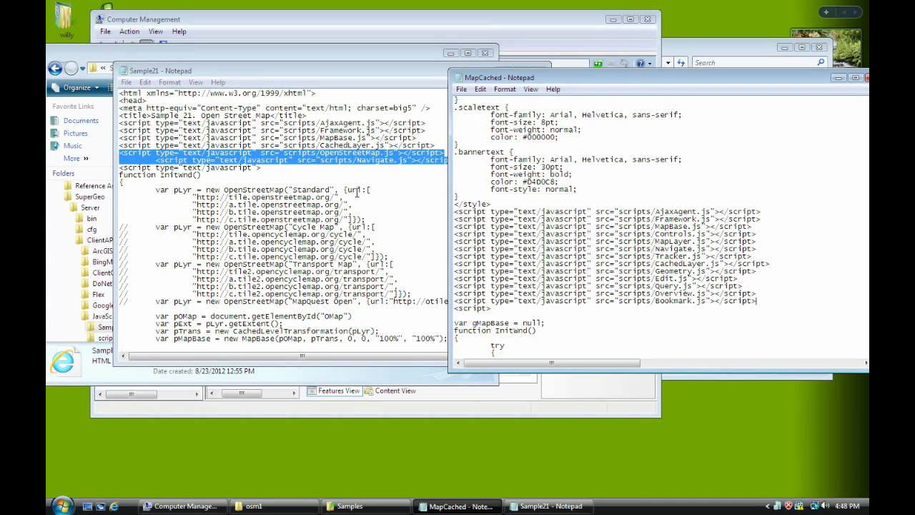
# Copy only the Navigate.js script line and paste it on a new line after Bookmark.js
pyautogui.click(357, 192)
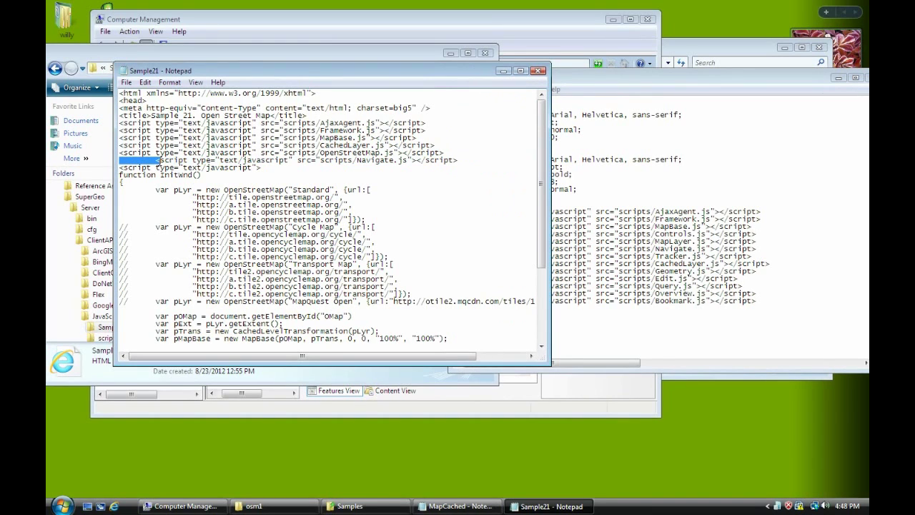
pyautogui.click(207, 160)
pyautogui.moveTo(156, 160); pyautogui.dragTo(271, 166)
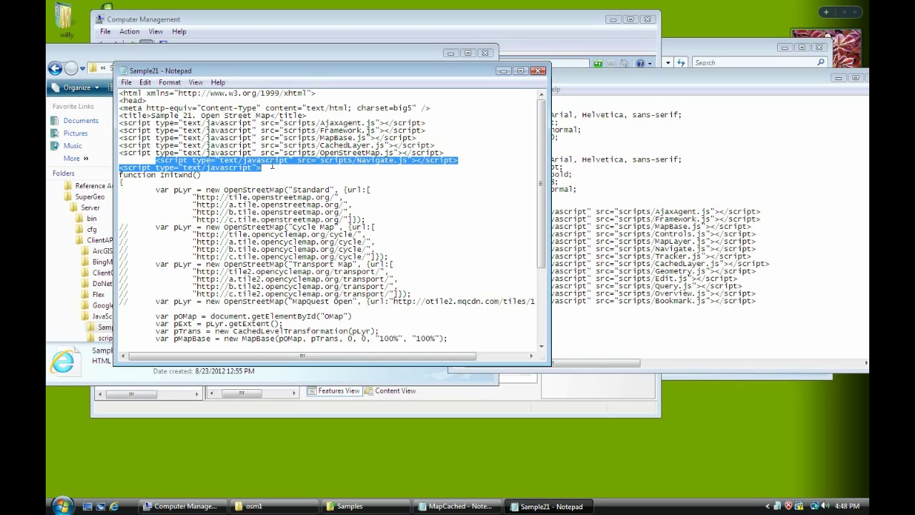
pyautogui.moveTo(481, 164)
pyautogui.mouseDown()
pyautogui.moveTo(482, 150)
pyautogui.moveTo(481, 160)
pyautogui.mouseUp()
pyautogui.hotkey('ctrl', 'c')
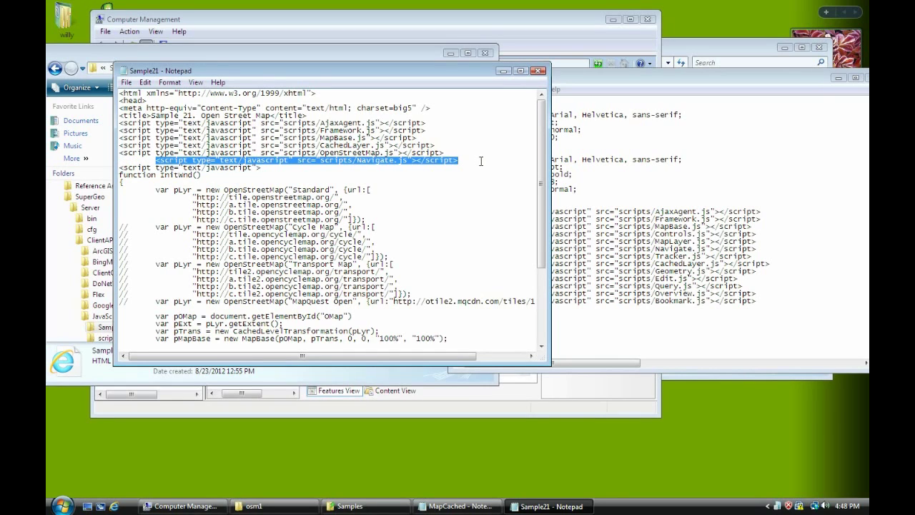
pyautogui.rightClick(431, 167)
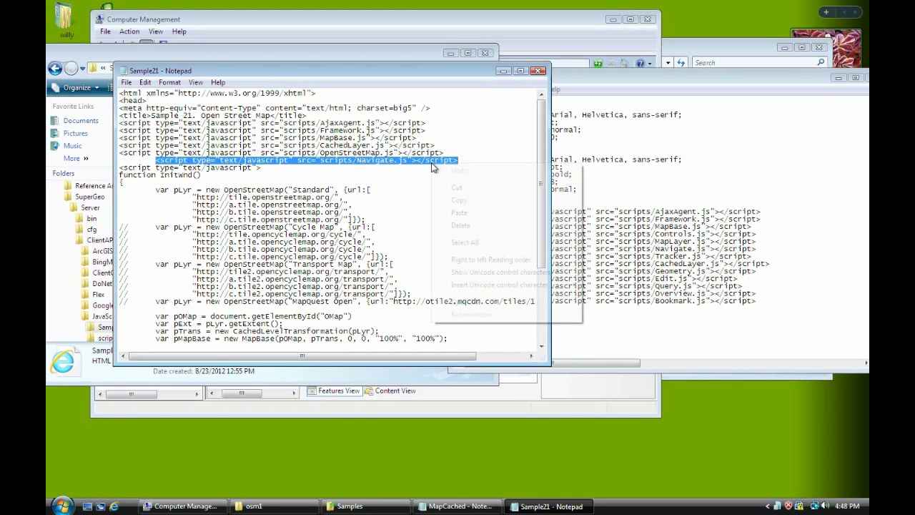
pyautogui.click(781, 300)
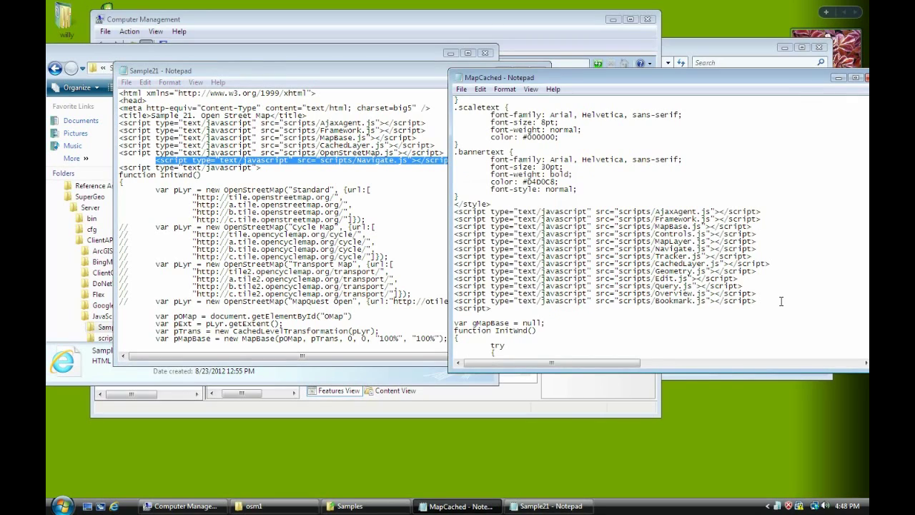
pyautogui.press('Return')
pyautogui.rightClick(461, 309)
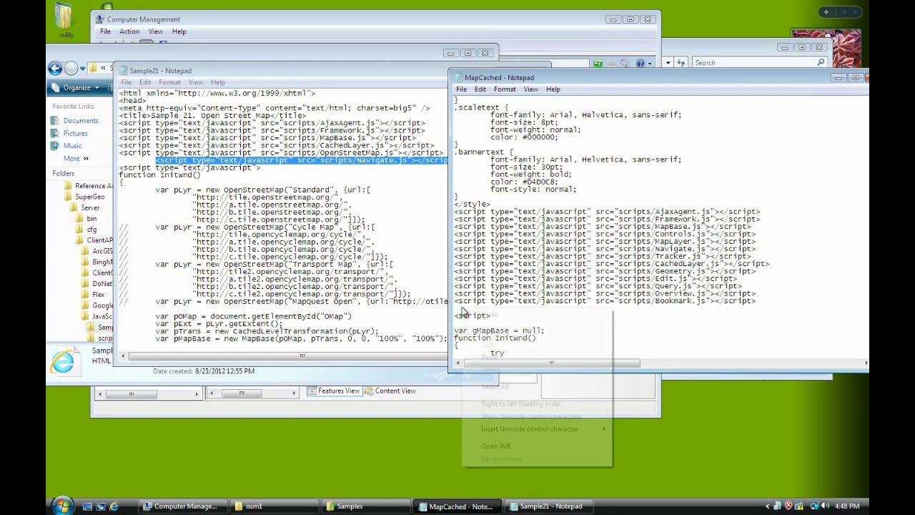
pyautogui.click(496, 356)
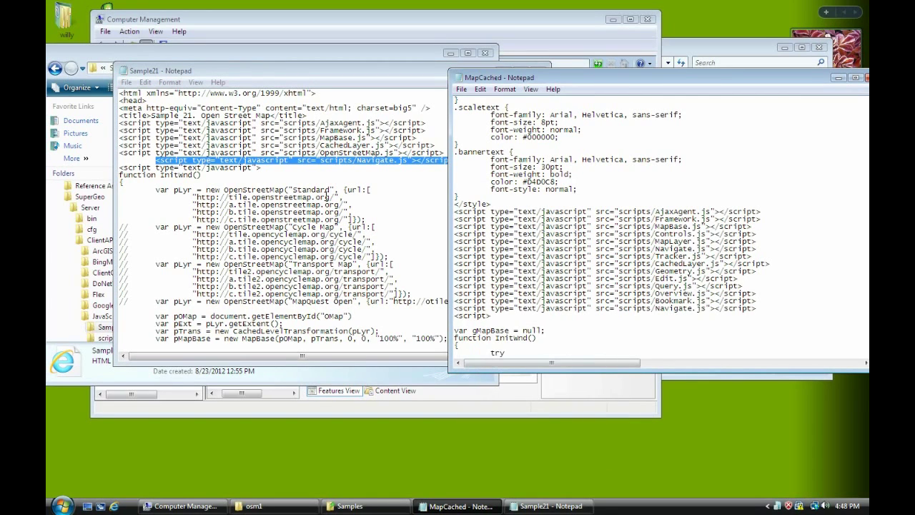
pyautogui.click(154, 192)
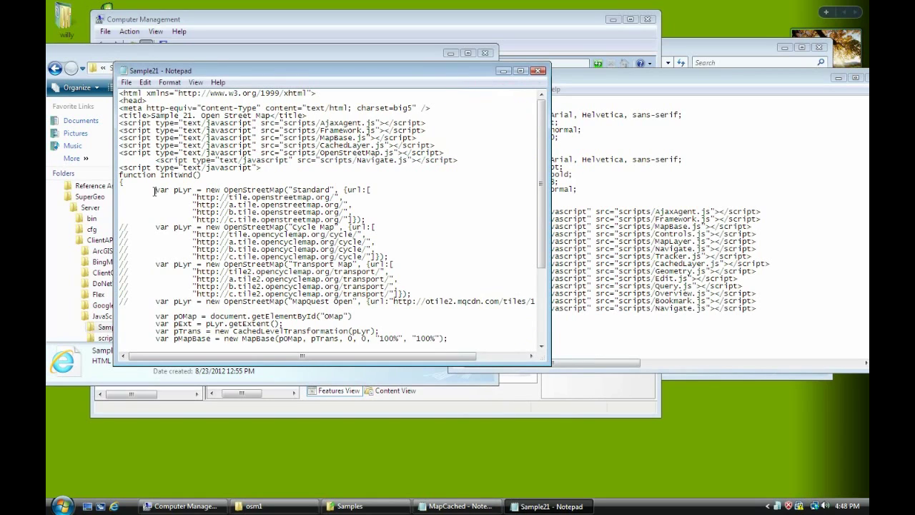
# Paste Sample21's Standard OpenStreetMap layer block after MapCached's catch block, renaming the variable to pLyrO
pyautogui.moveTo(154, 192); pyautogui.dragTo(367, 219)
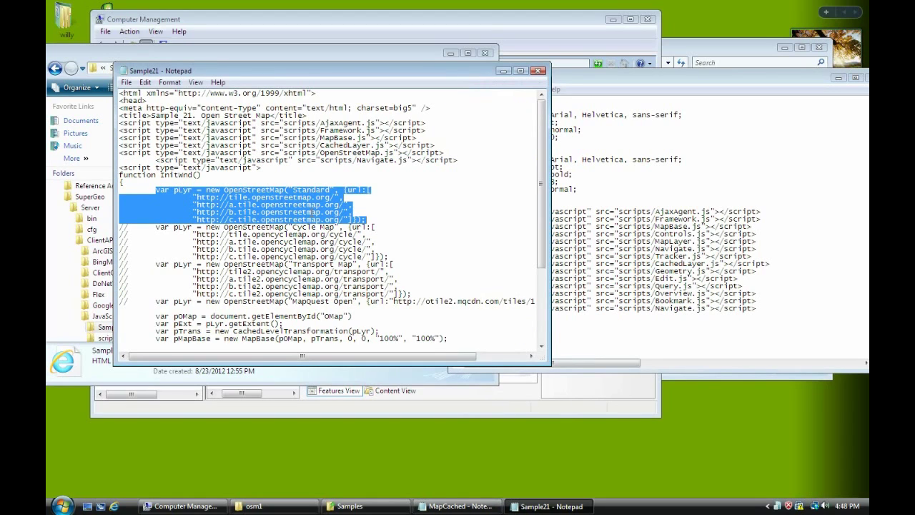
pyautogui.rightClick(271, 213)
pyautogui.click(296, 248)
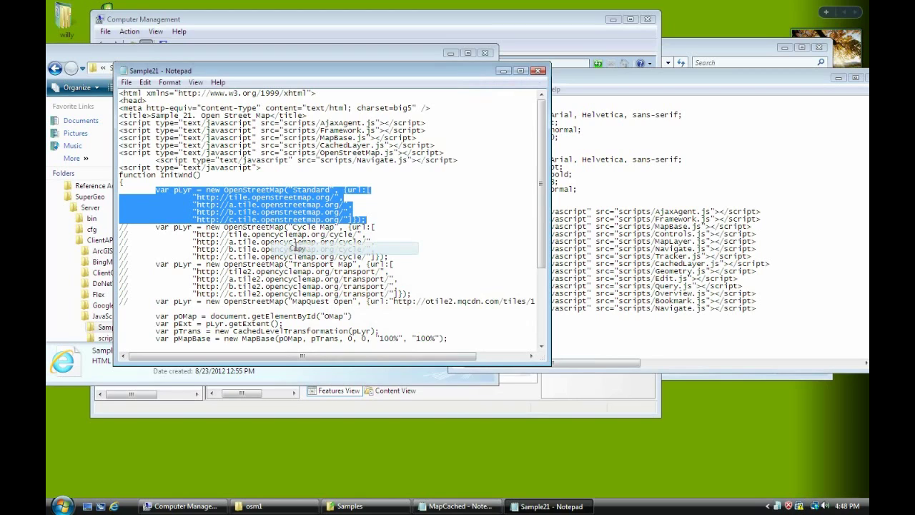
pyautogui.click(592, 233)
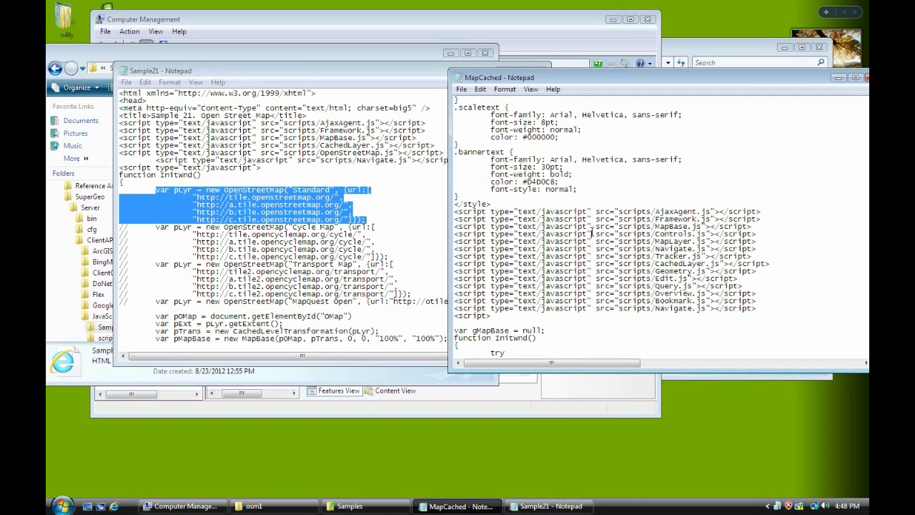
pyautogui.scroll(-7, 571, 239)
pyautogui.click(551, 254)
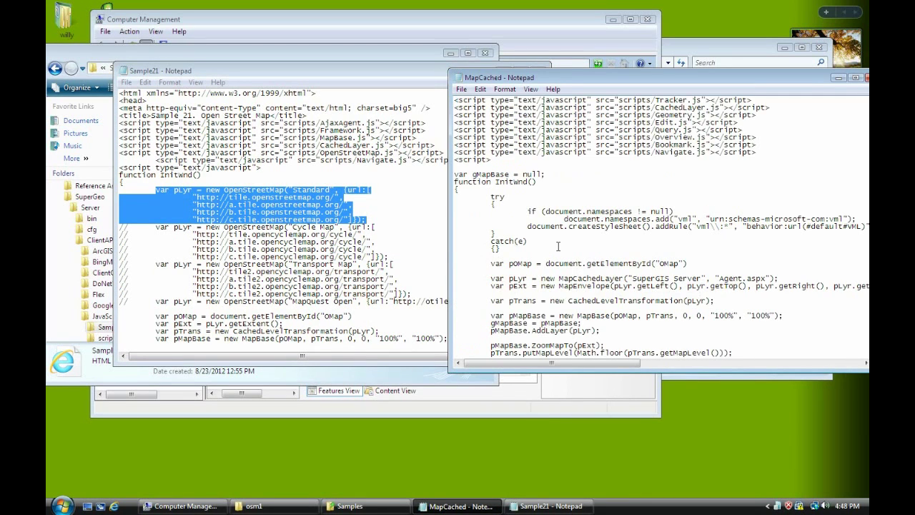
pyautogui.press('Return')
pyautogui.press('Return')
pyautogui.press('Return')
pyautogui.press('Return')
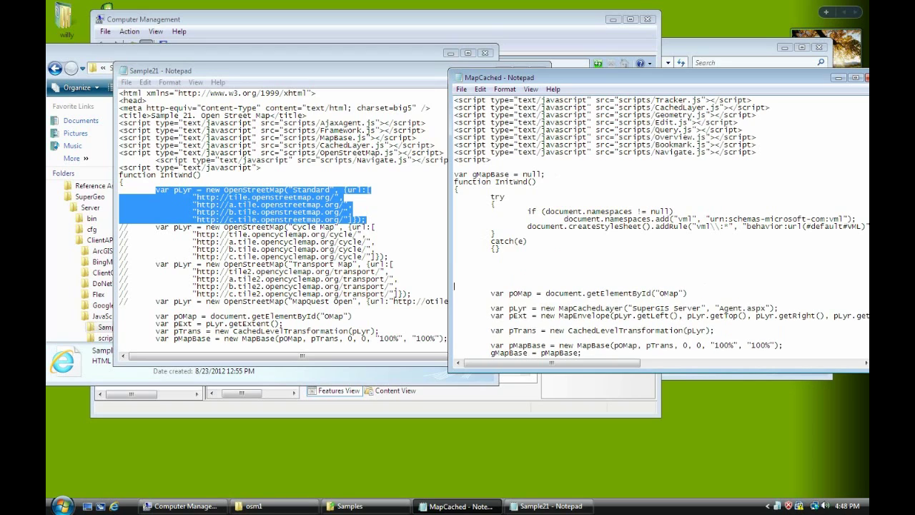
pyautogui.press('Return')
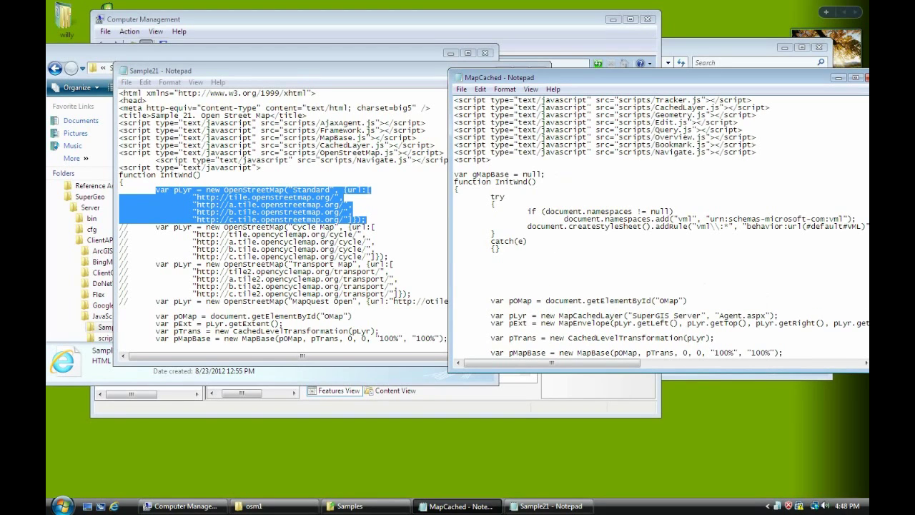
pyautogui.hotkey('ctrl', 'v')
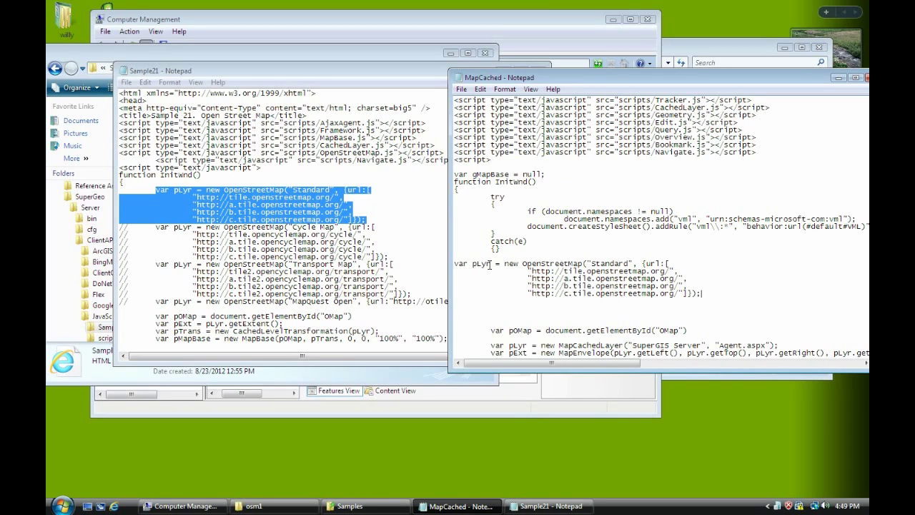
pyautogui.write('O')
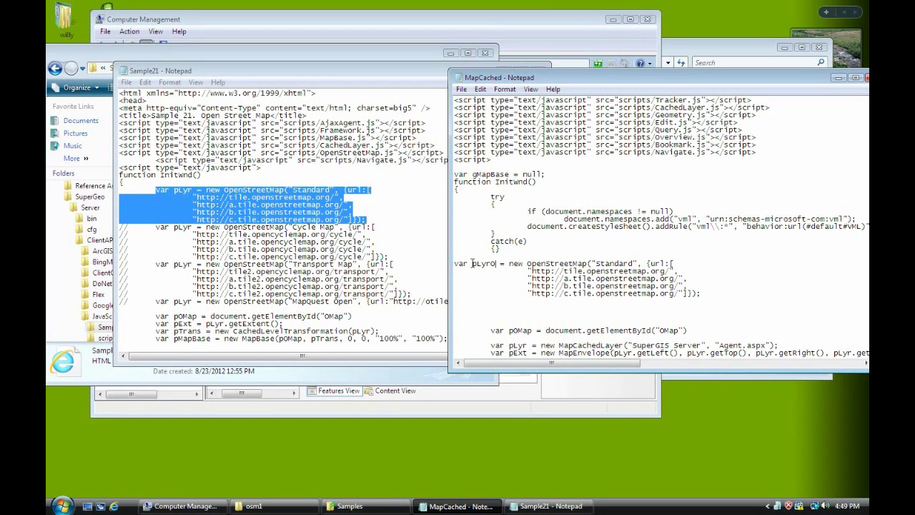
# Copy the pLyrO variable name and add a blank line after the gMapBase = pMapBase line
pyautogui.moveTo(472, 264); pyautogui.dragTo(497, 266)
pyautogui.rightClick(489, 267)
pyautogui.click(515, 303)
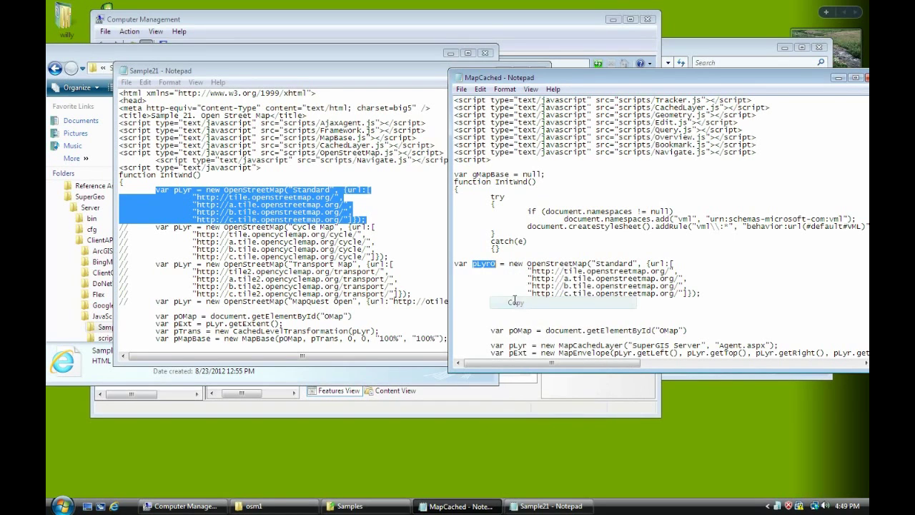
pyautogui.scroll(-6, 515, 301)
pyautogui.click(592, 256)
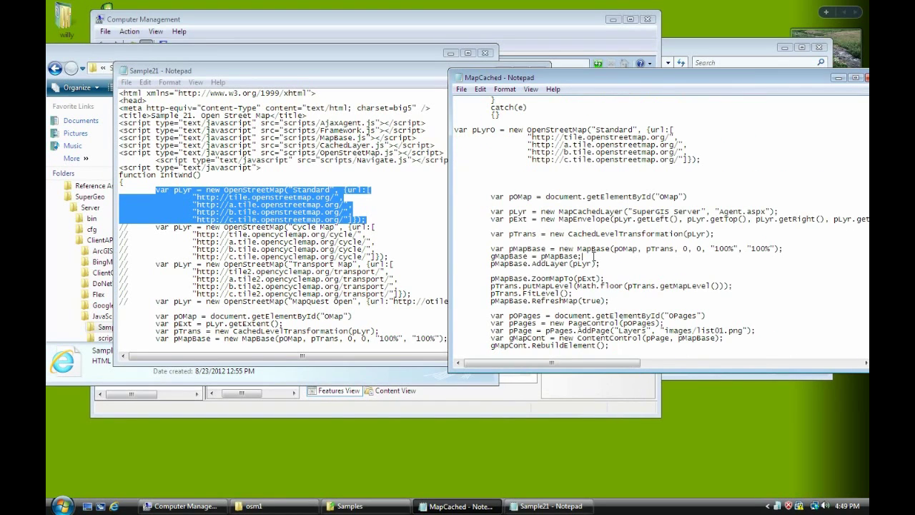
pyautogui.press('Return')
pyautogui.press('Return')
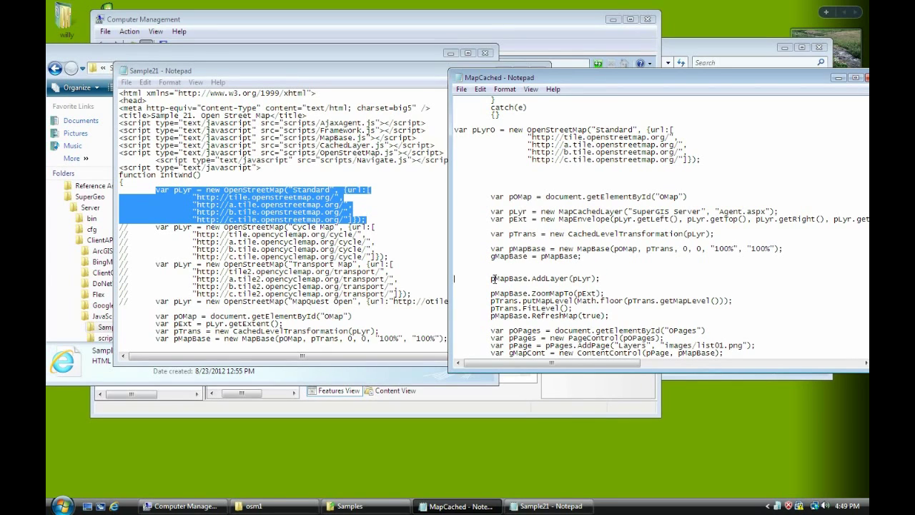
pyautogui.moveTo(491, 278); pyautogui.dragTo(606, 278)
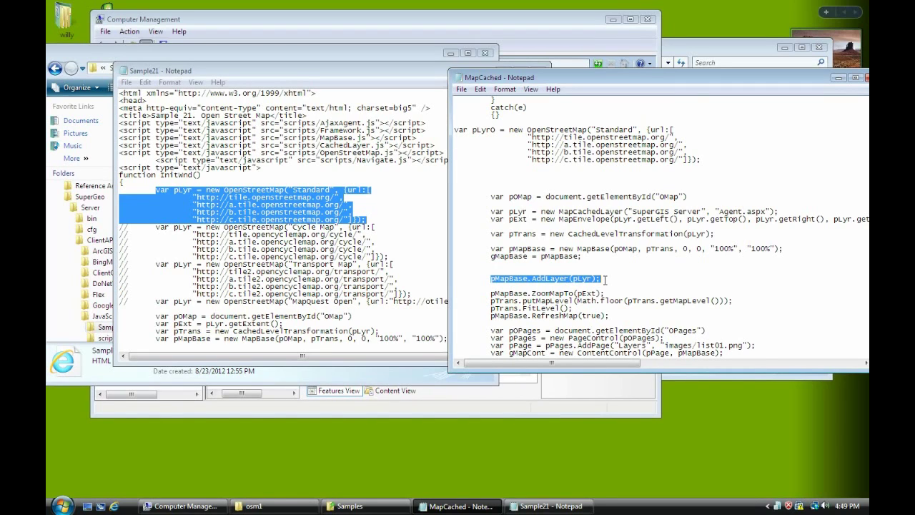
# Check Sample21's code, then copy MapCached's pMapBase.AddLayer(pLyr) line
pyautogui.click(411, 289)
pyautogui.scroll(-2, 385, 289)
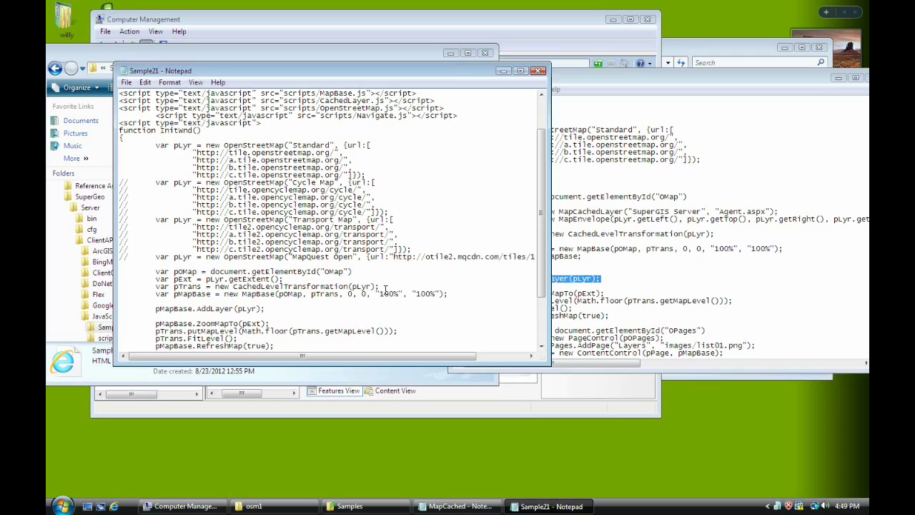
pyautogui.click(554, 280)
pyautogui.moveTo(482, 279); pyautogui.dragTo(600, 278)
pyautogui.rightClick(578, 285)
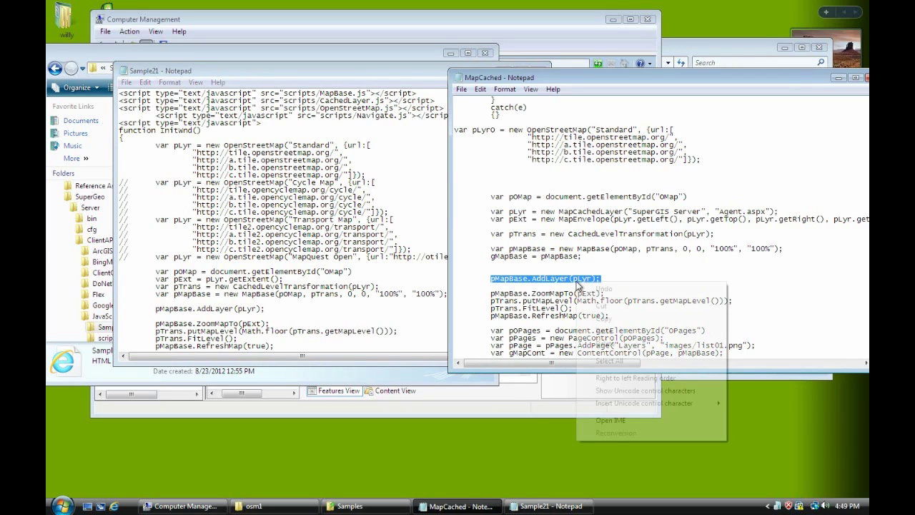
pyautogui.click(597, 319)
# Add a pMapBase.AddLayer(pLyrO) line above the existing pMapBase.AddLayer(pLyr) line
pyautogui.click(554, 268)
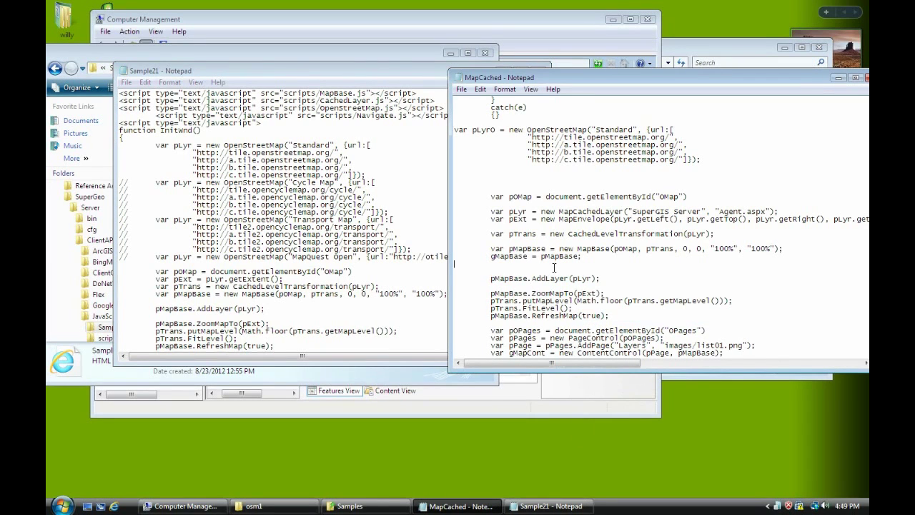
pyautogui.press('Return')
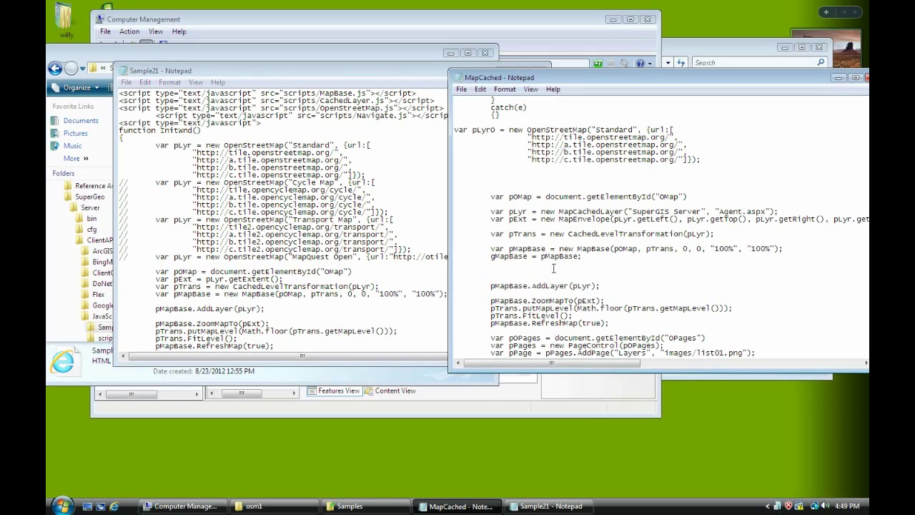
pyautogui.rightClick(470, 277)
pyautogui.click(494, 321)
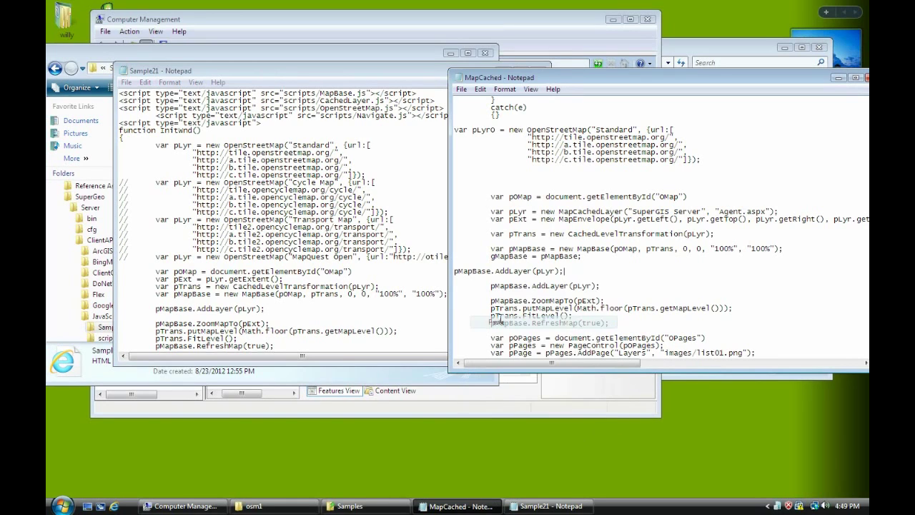
pyautogui.press('Home')
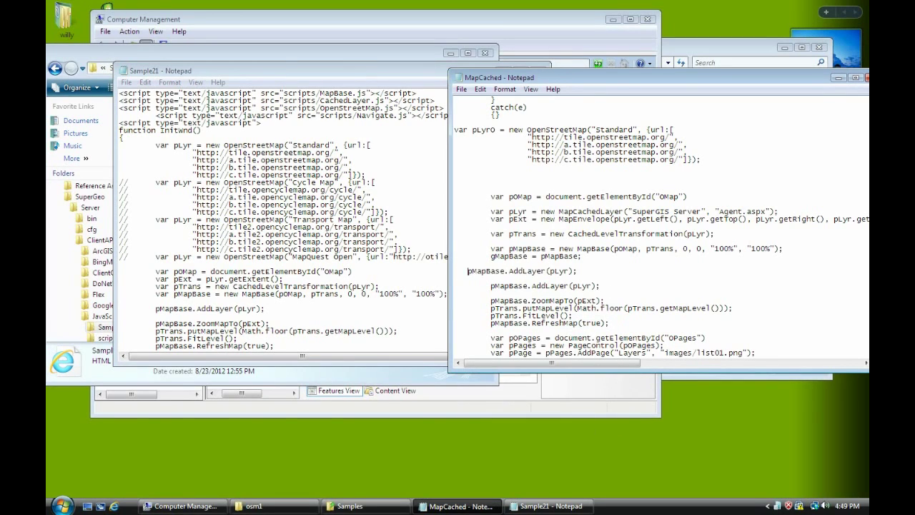
pyautogui.moveTo(473, 132); pyautogui.dragTo(496, 132)
pyautogui.rightClick(488, 134)
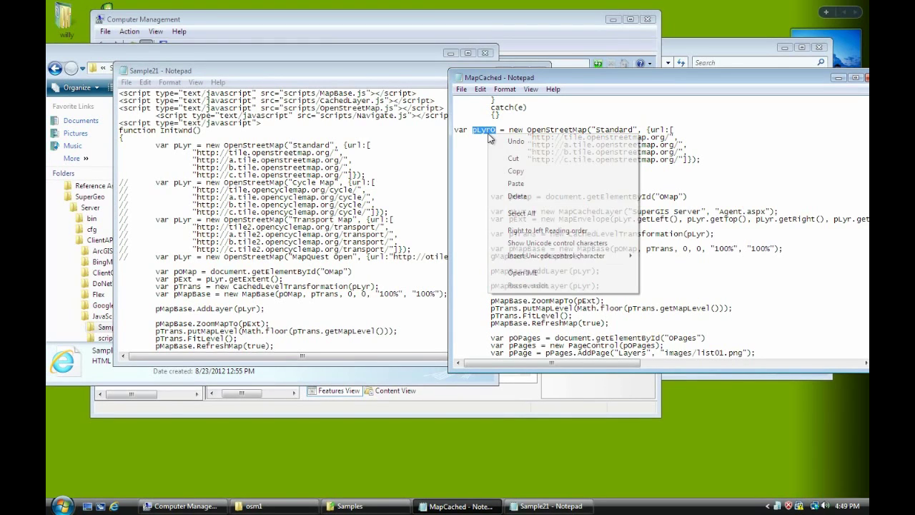
pyautogui.click(516, 173)
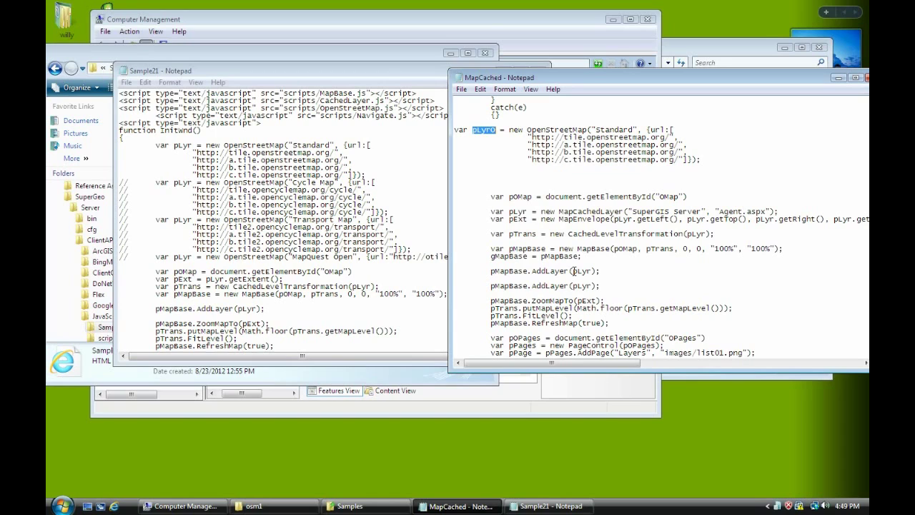
pyautogui.moveTo(573, 271); pyautogui.dragTo(586, 272)
pyautogui.rightClick(586, 274)
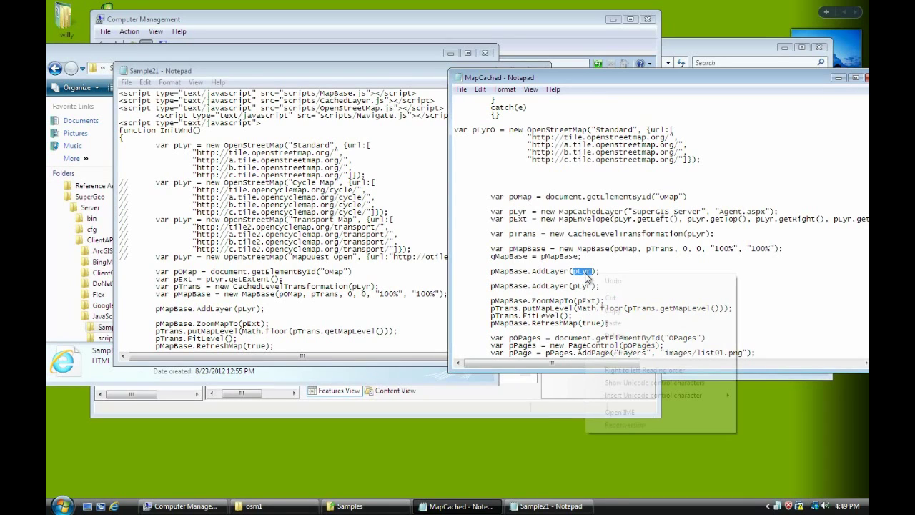
pyautogui.click(612, 322)
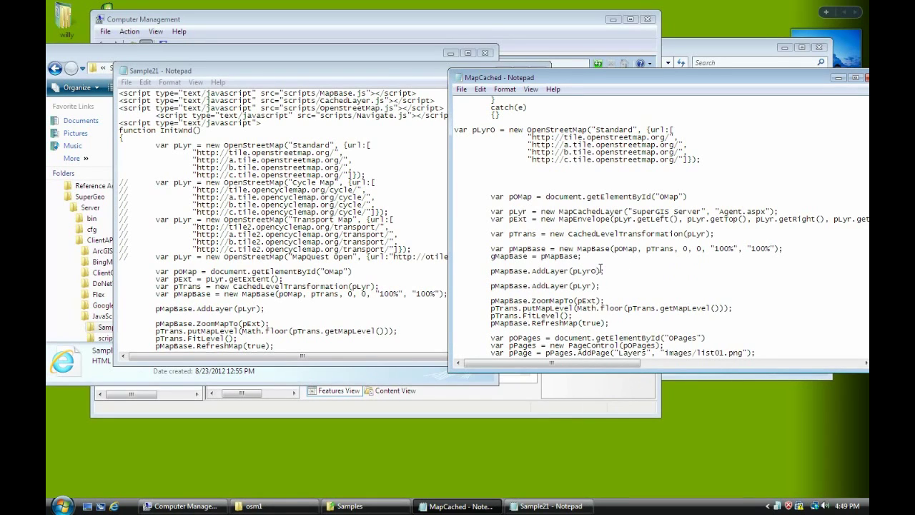
# Save the edited MapCached file
pyautogui.click(461, 94)
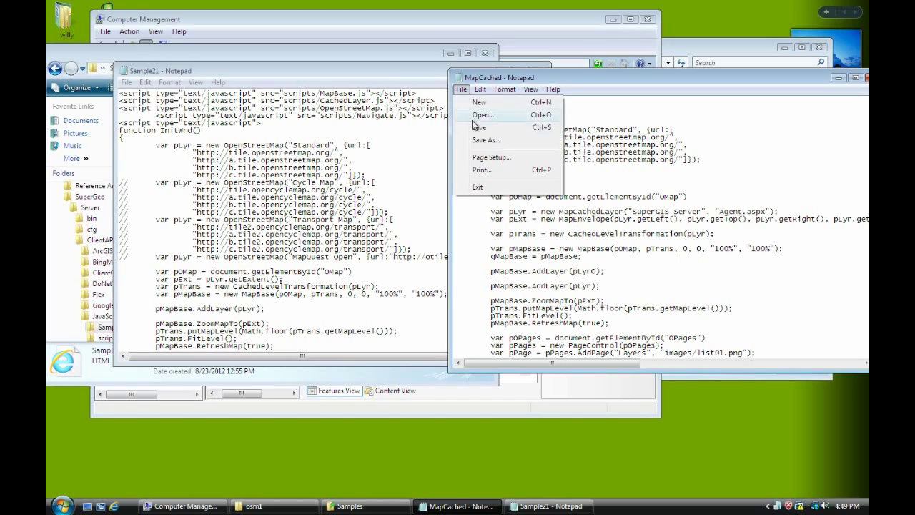
pyautogui.click(474, 126)
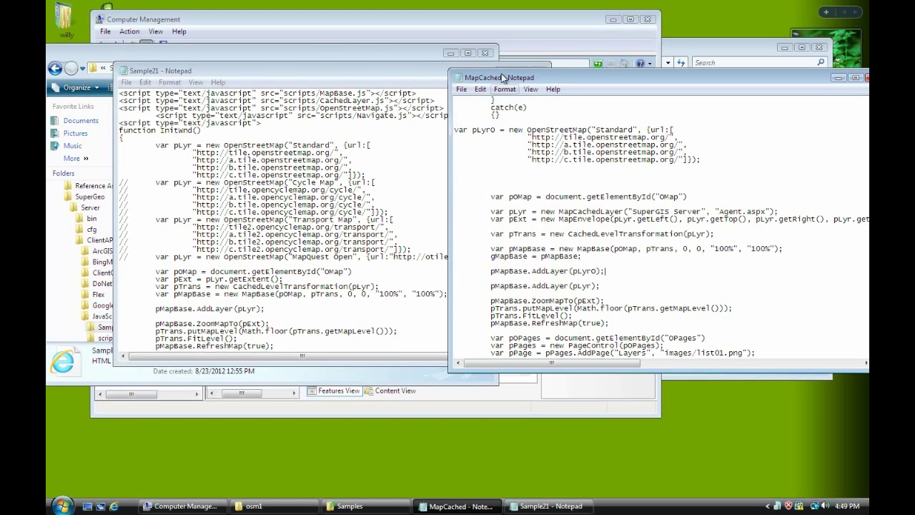
pyautogui.click(519, 45)
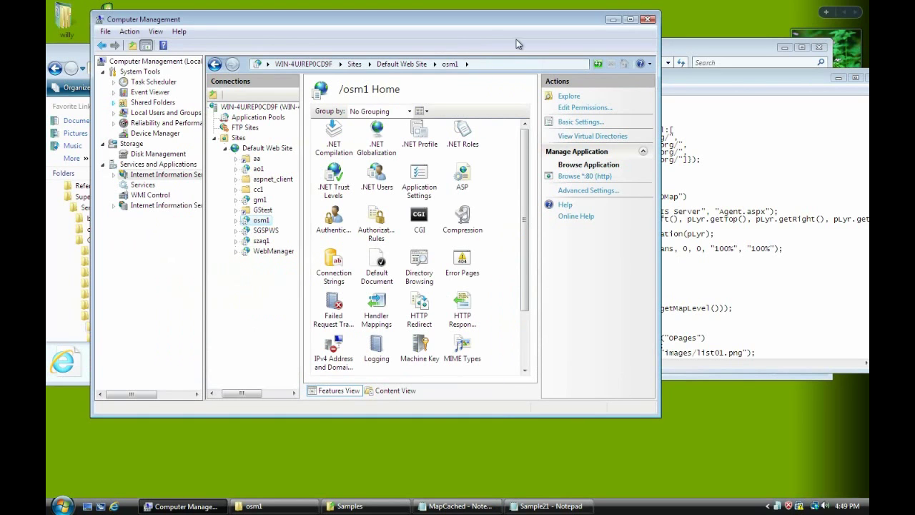
# Browse osm1's MapCached.htm from Content View; it shows the SuperGIS Server Website header with an empty map
pyautogui.click(395, 390)
pyautogui.click(345, 207)
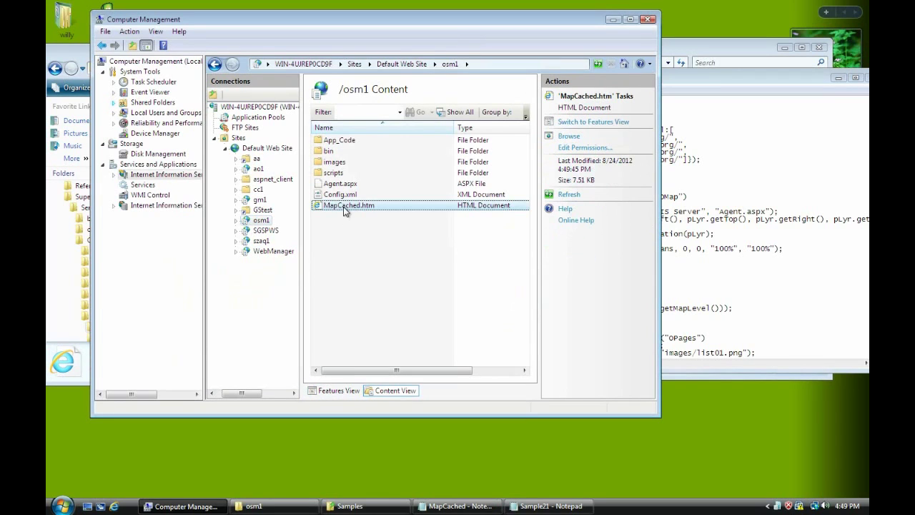
pyautogui.rightClick(361, 209)
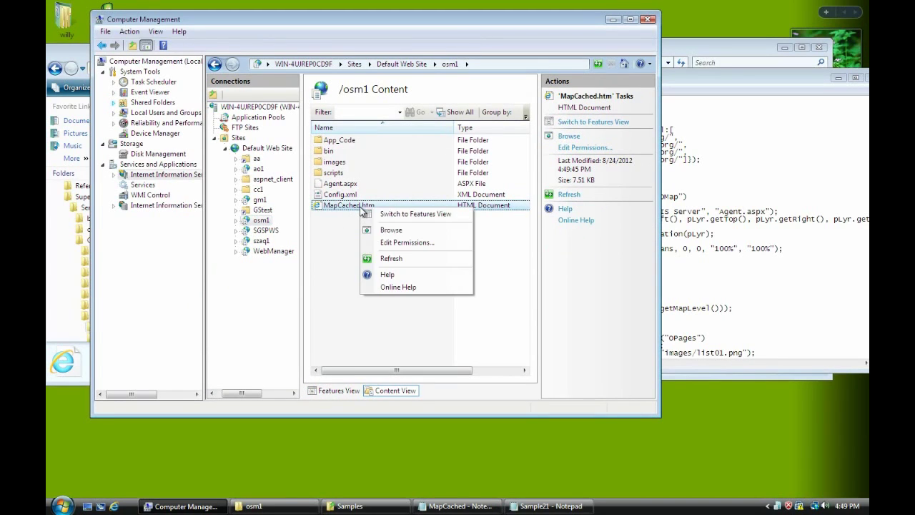
pyautogui.click(381, 230)
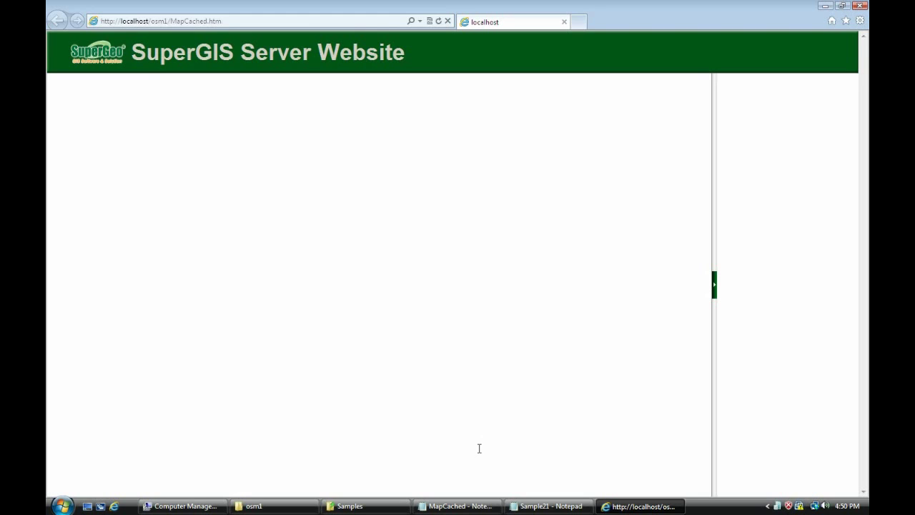
pyautogui.click(475, 510)
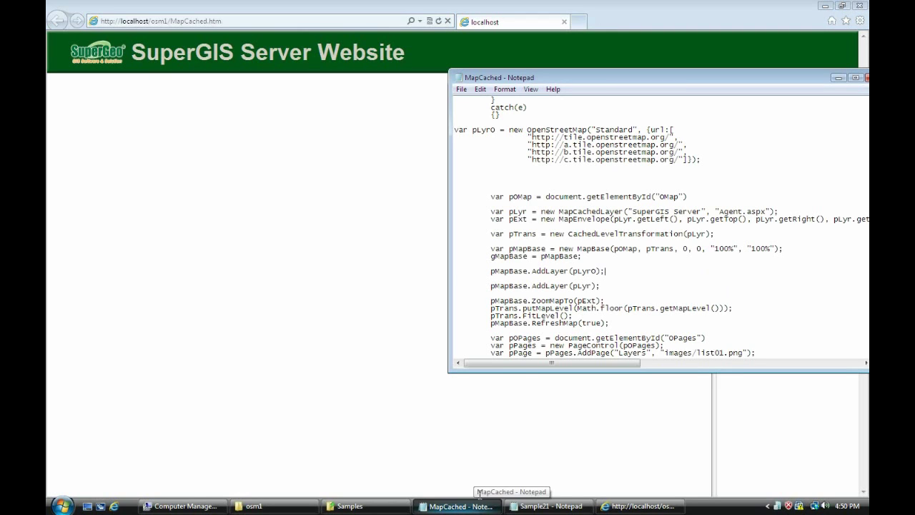
# Copy the OpenStreetMap.js script include line from Sample21
pyautogui.moveTo(451, 270); pyautogui.dragTo(341, 270)
pyautogui.scroll(2, 497, 243)
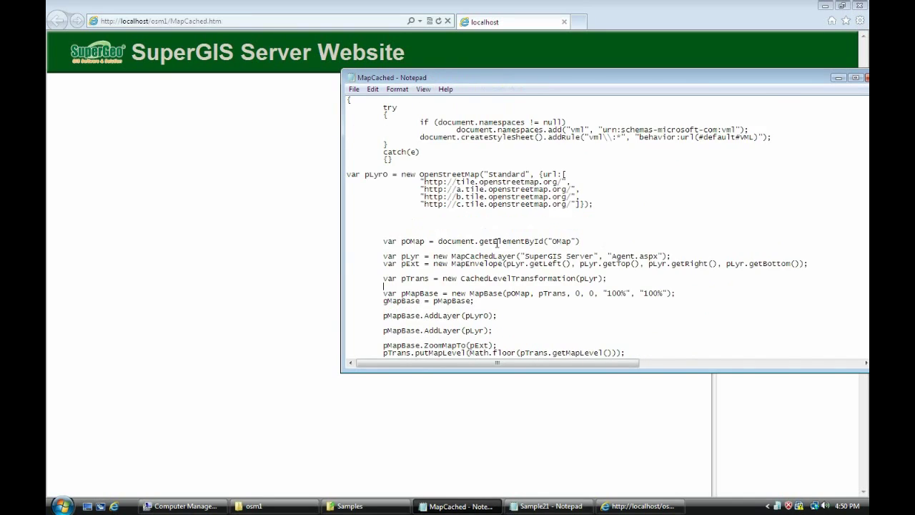
pyautogui.scroll(4, 497, 243)
pyautogui.scroll(1, 497, 243)
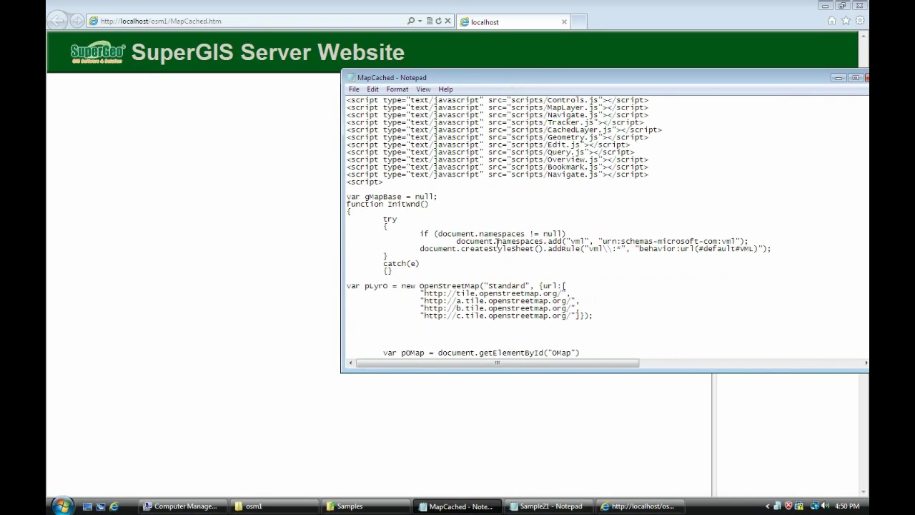
pyautogui.scroll(2, 497, 241)
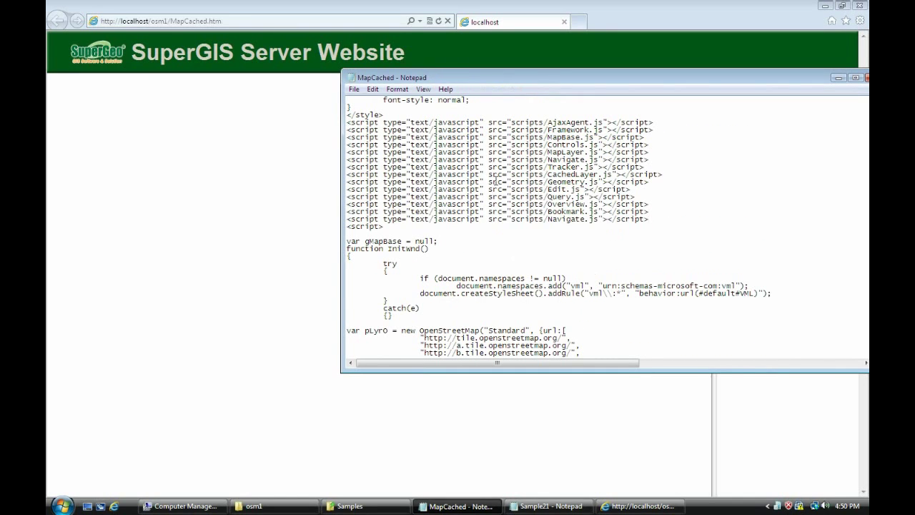
pyautogui.click(548, 506)
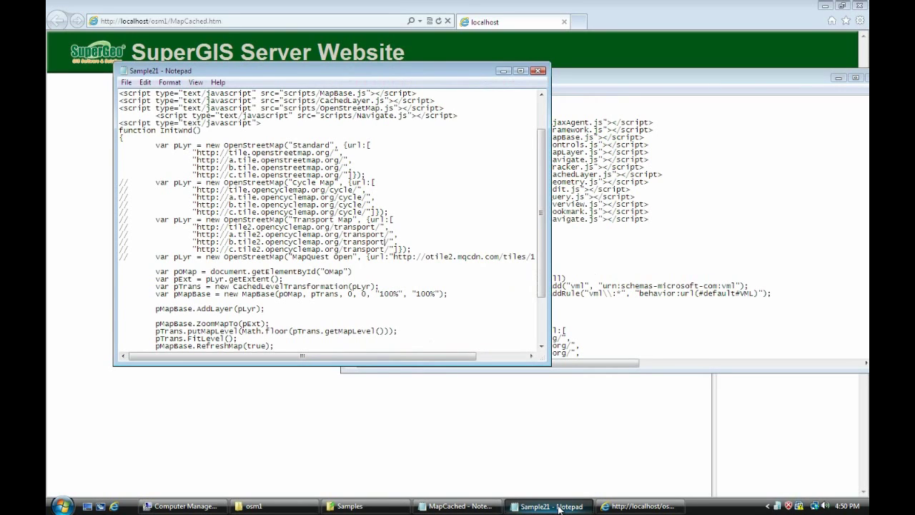
pyautogui.scroll(1, 543, 142)
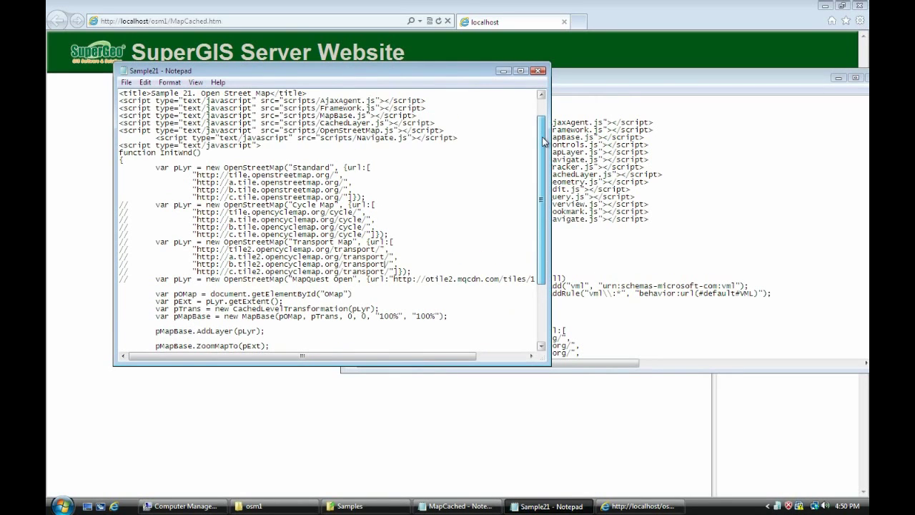
pyautogui.moveTo(443, 130); pyautogui.dragTo(115, 129)
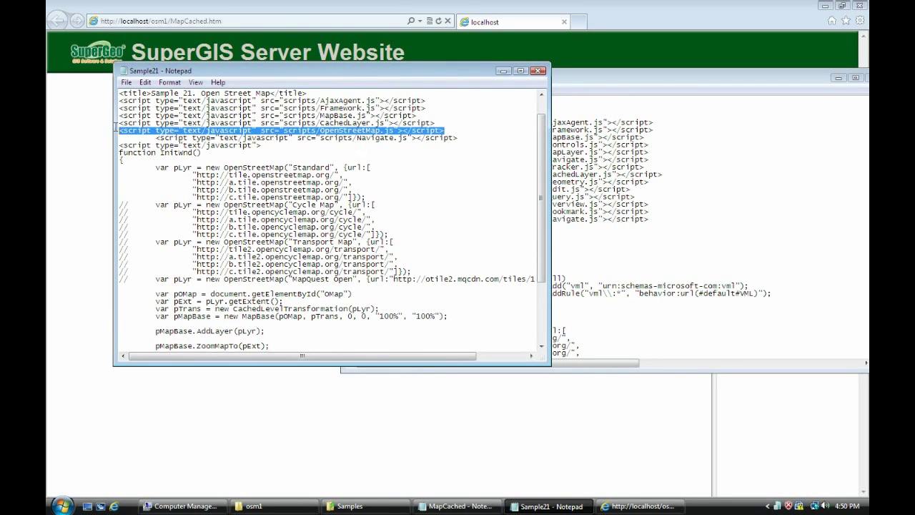
pyautogui.rightClick(406, 134)
pyautogui.click(433, 168)
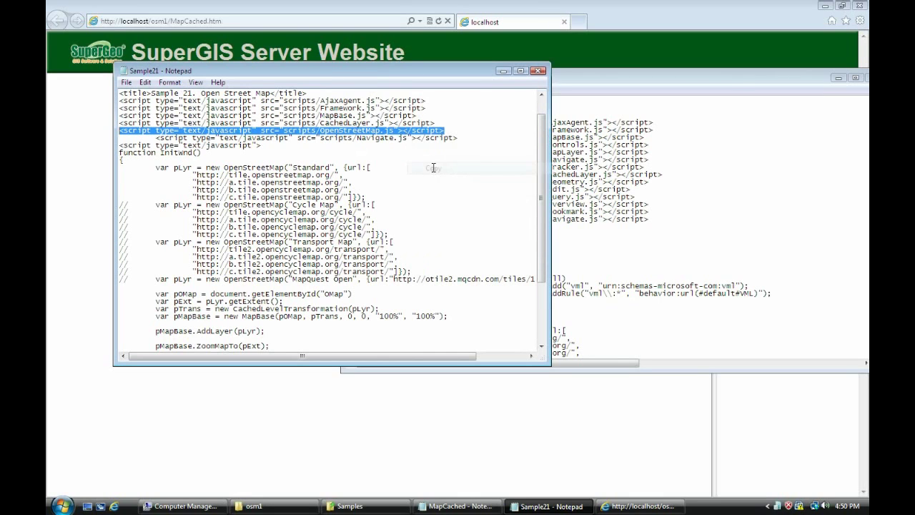
# Paste the OpenStreetMap.js line after Navigate.js in MapCached and save the file
pyautogui.click(664, 177)
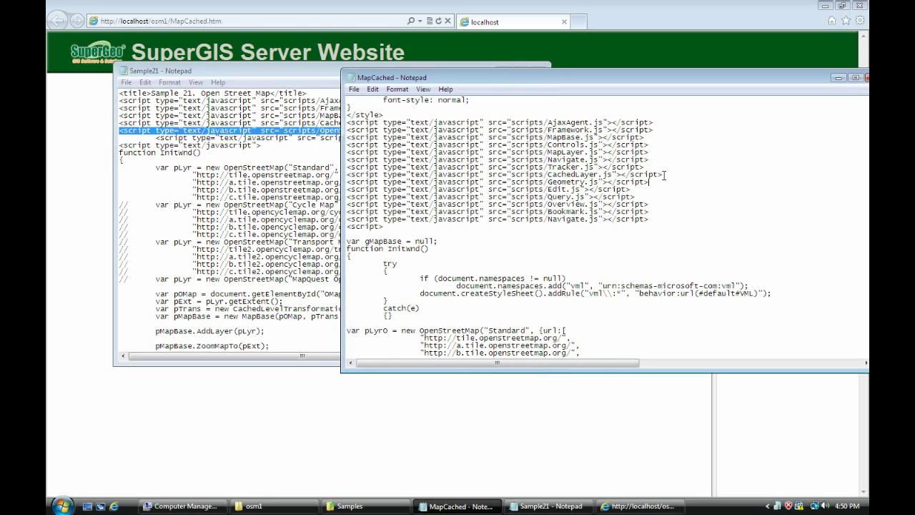
pyautogui.click(663, 223)
pyautogui.press('Return')
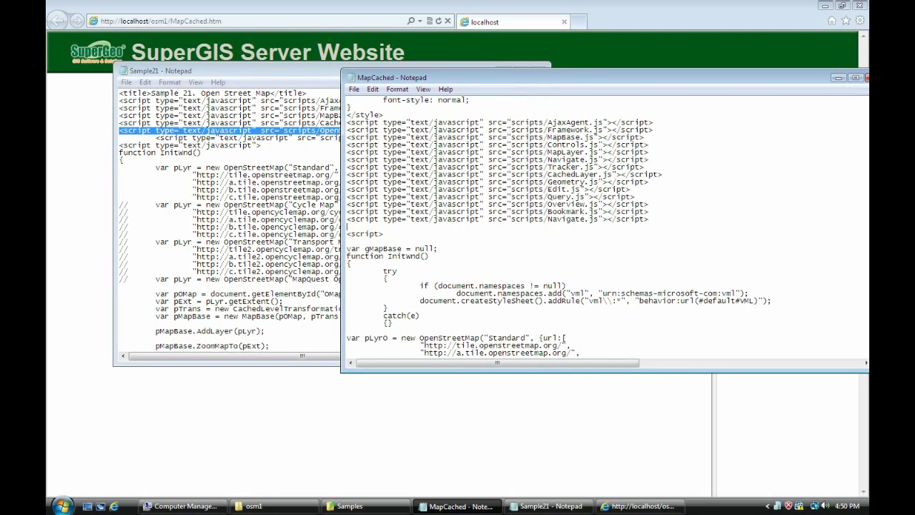
pyautogui.press('Return')
pyautogui.press('Up')
pyautogui.hotkey('ctrl', 'v')
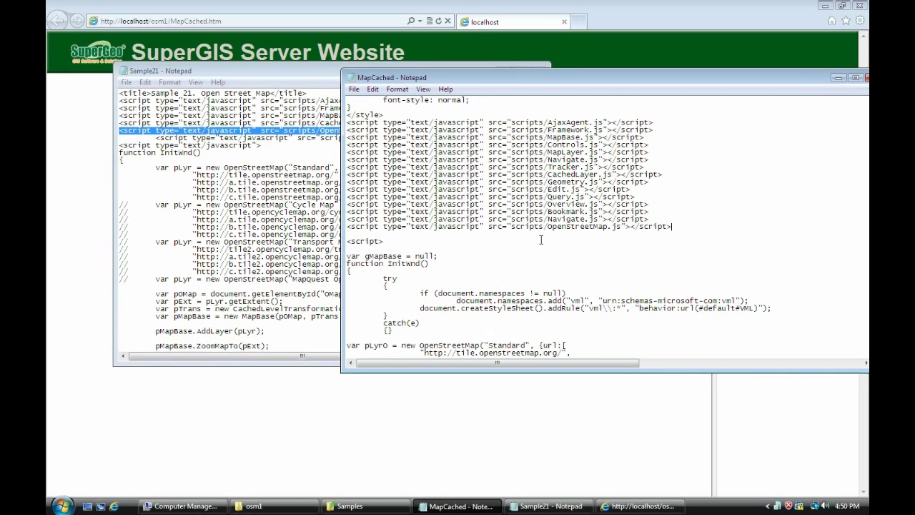
pyautogui.scroll(-1, 604, 248)
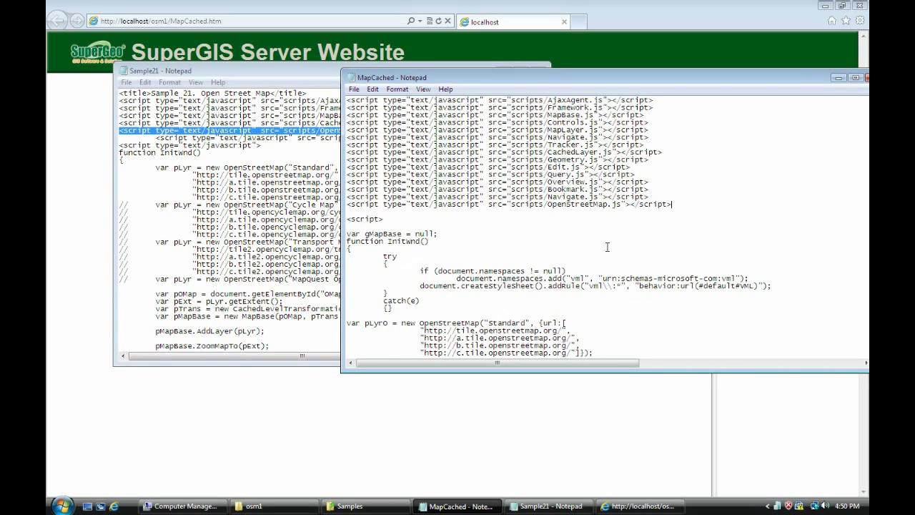
pyautogui.scroll(-2, 607, 246)
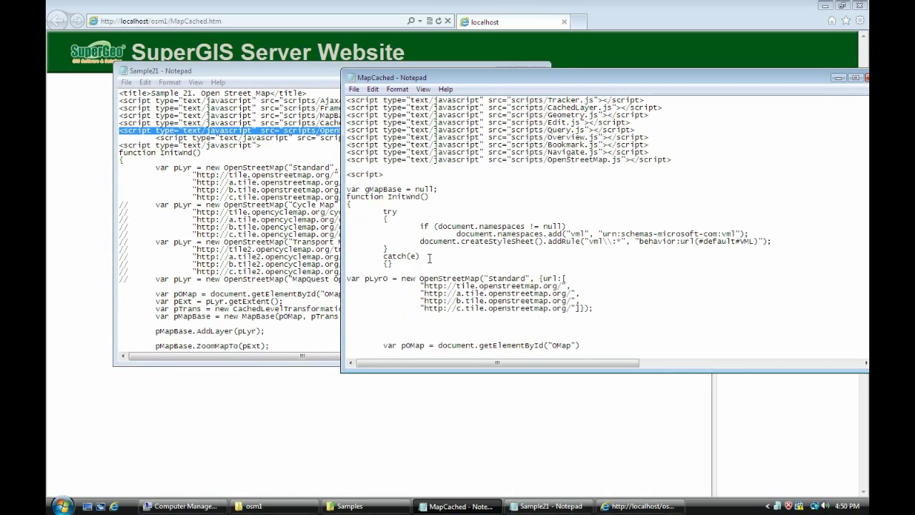
pyautogui.click(354, 89)
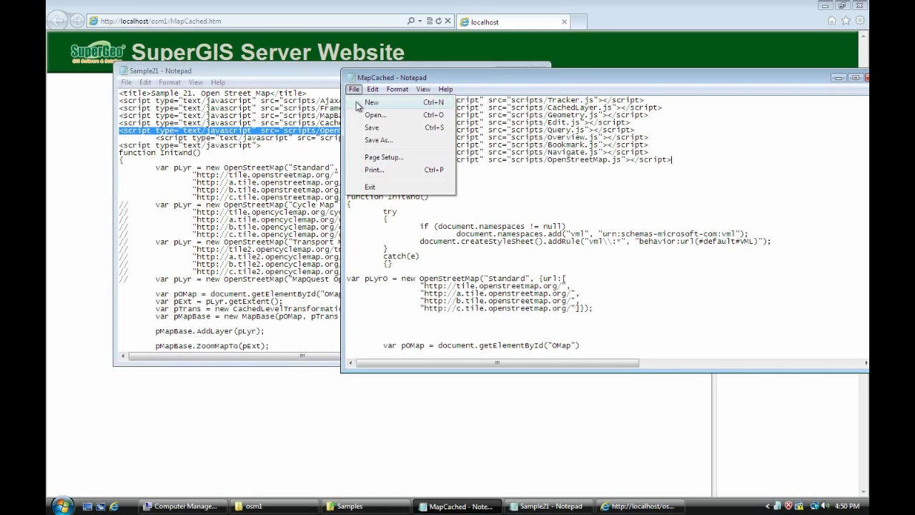
pyautogui.click(364, 125)
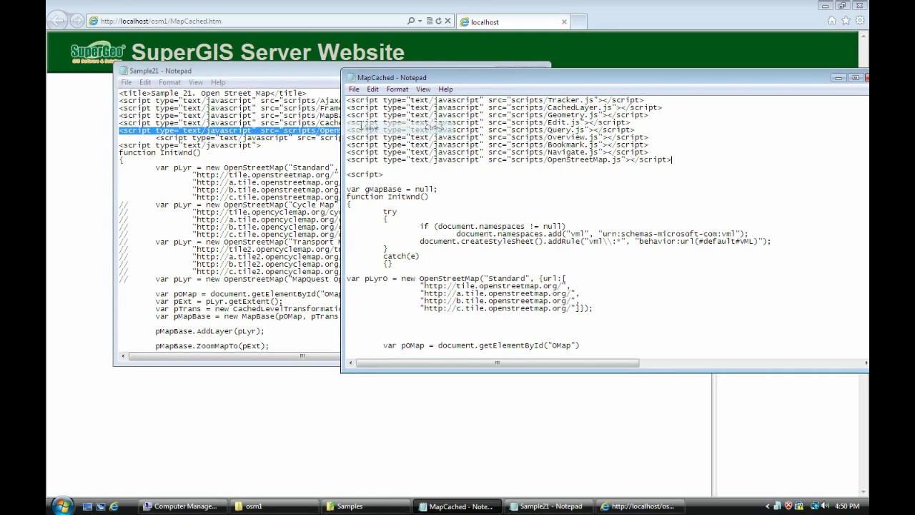
# Minimize both Notepad windows to reveal the browser
pyautogui.click(299, 66)
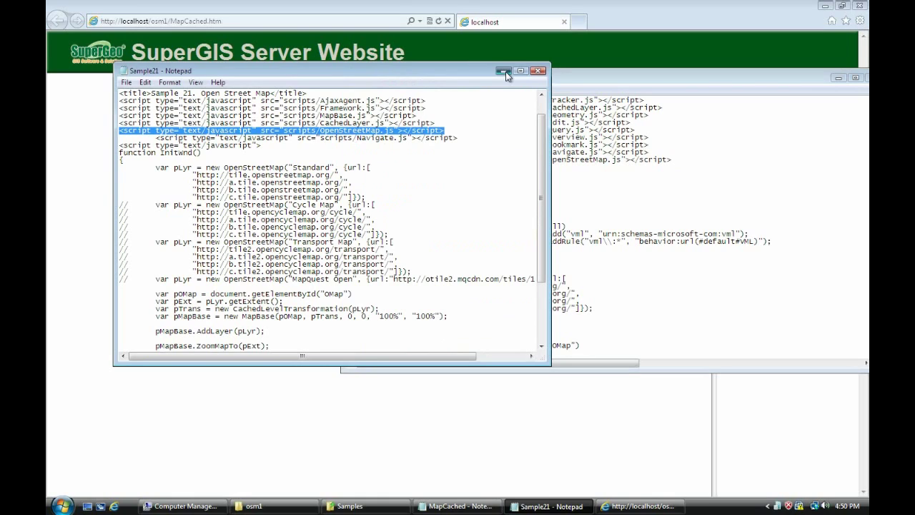
pyautogui.click(504, 72)
pyautogui.click(598, 113)
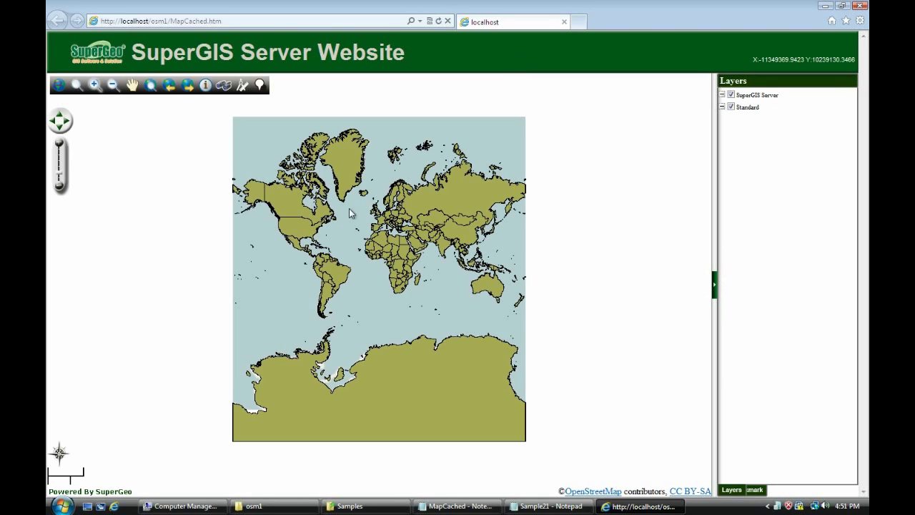
# Zoom into South-east Asia, hide the SuperGIS Server layer, and pan toward India and the Mediterranean
pyautogui.moveTo(408, 180); pyautogui.dragTo(508, 291)
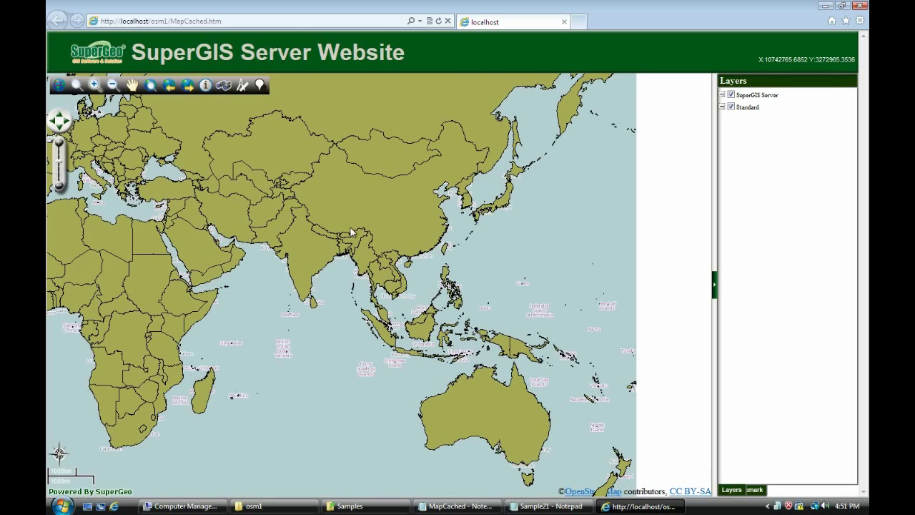
pyautogui.scroll(1, 431, 320)
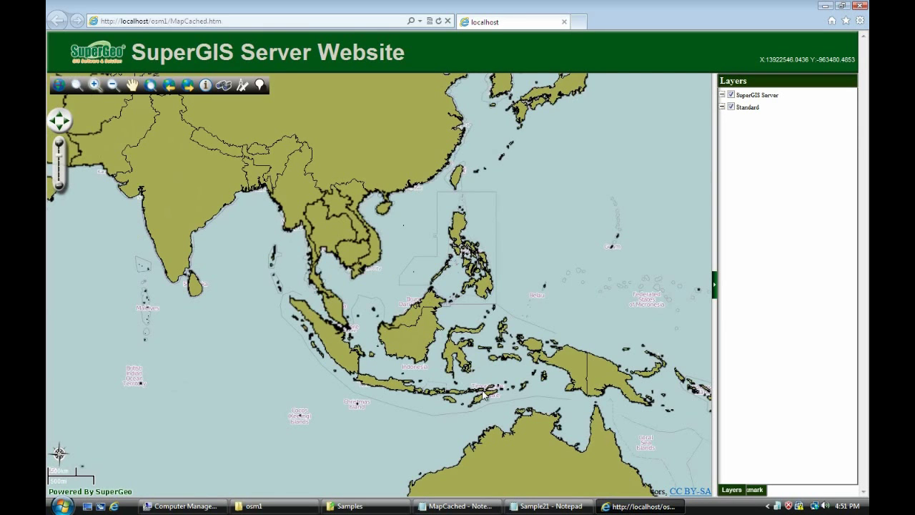
pyautogui.click(731, 95)
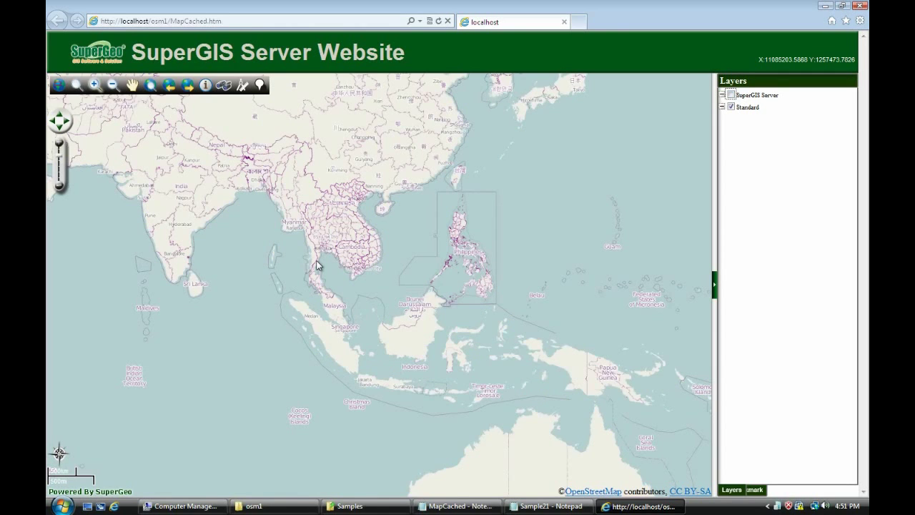
pyautogui.scroll(1, 318, 265)
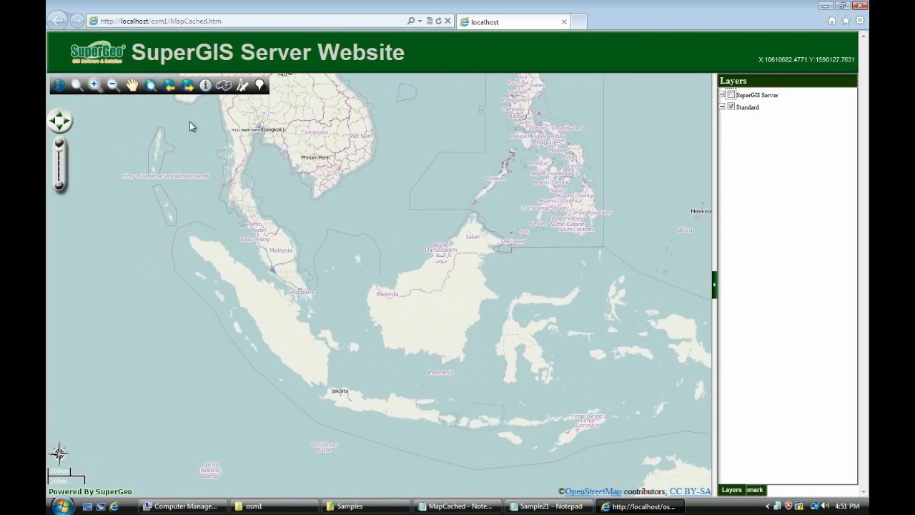
pyautogui.moveTo(189, 126); pyautogui.dragTo(481, 350)
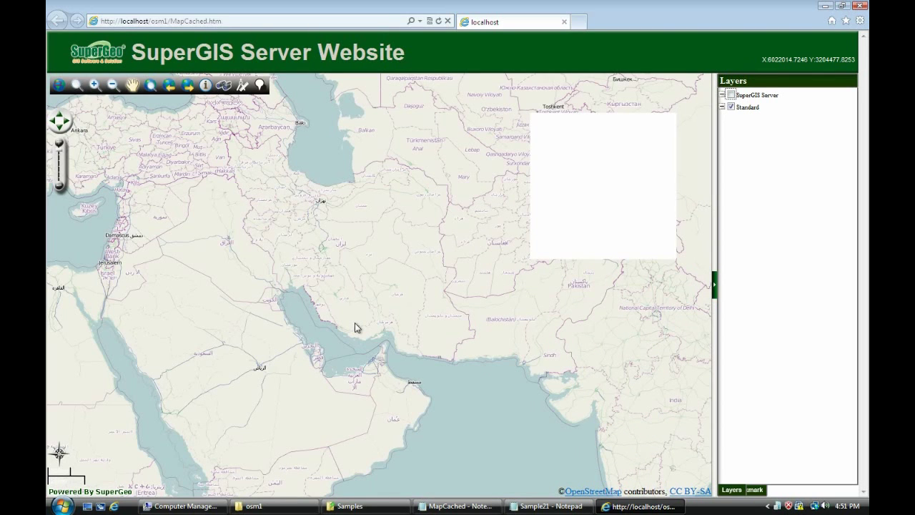
pyautogui.moveTo(357, 328); pyautogui.dragTo(472, 403)
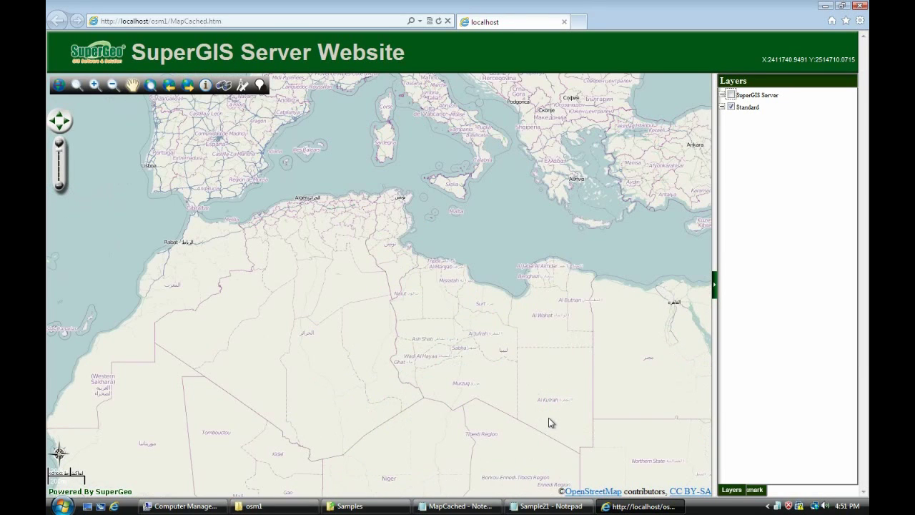
pyautogui.press('-')
pyautogui.press('-')
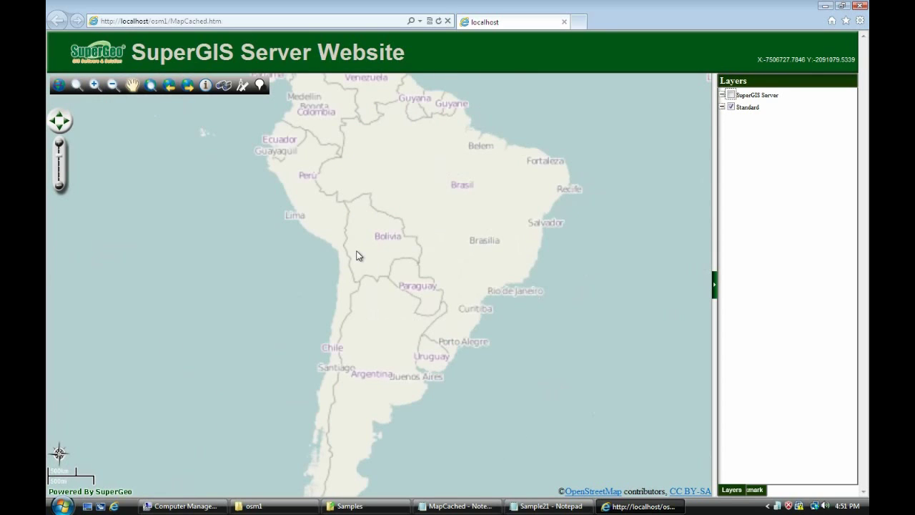
# Toggle the SuperGIS Server layer off and on to compare, leave it on, and centre the whole world
pyautogui.click(731, 95)
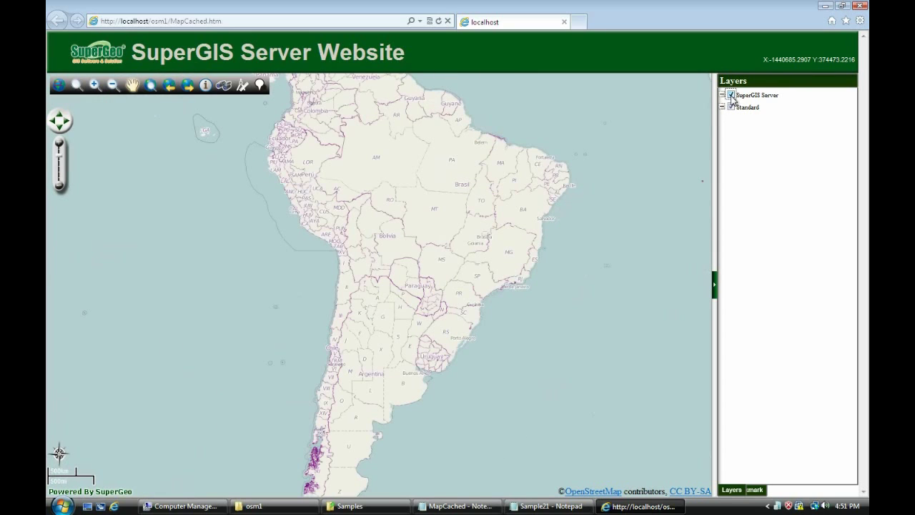
pyautogui.click(730, 96)
pyautogui.click(730, 95)
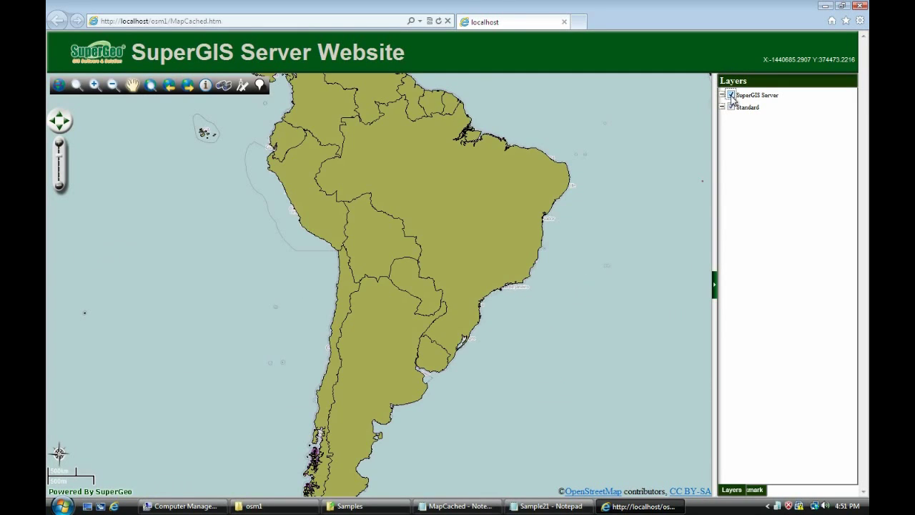
pyautogui.click(730, 96)
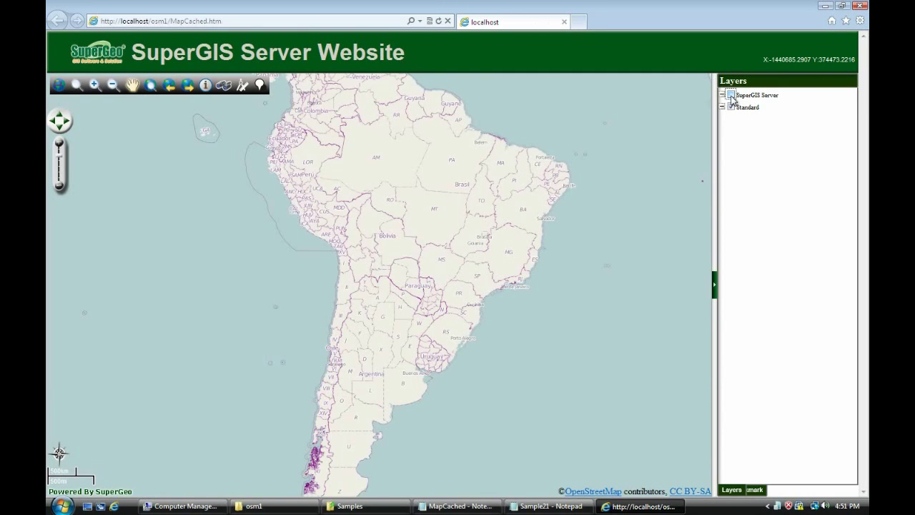
pyautogui.click(731, 96)
pyautogui.scroll(-2, 454, 230)
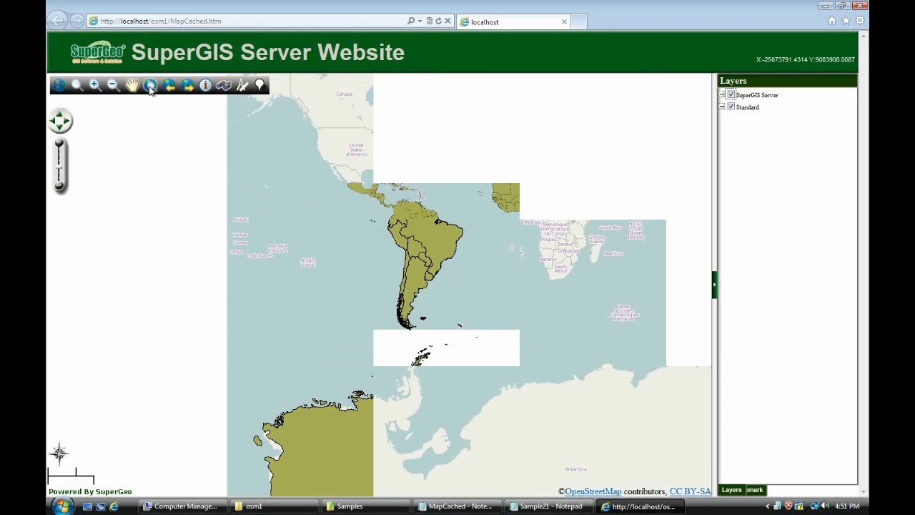
pyautogui.moveTo(475, 217); pyautogui.dragTo(404, 267)
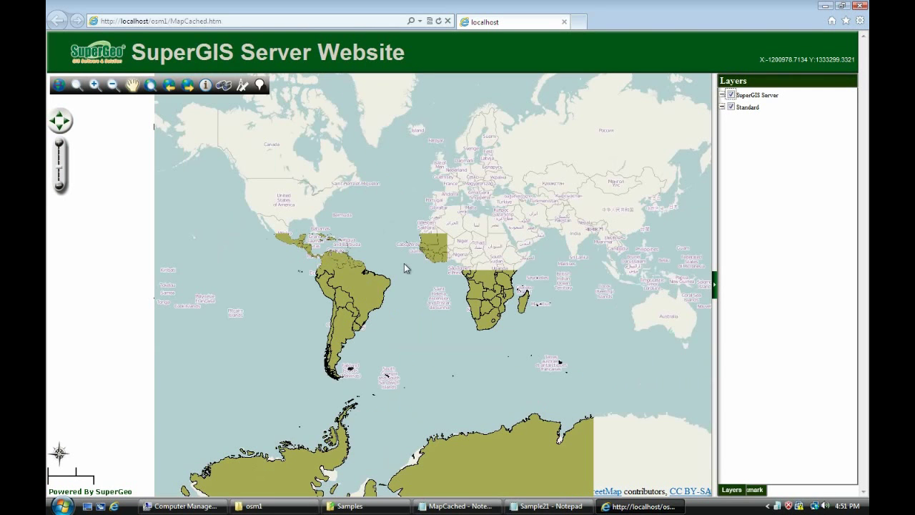
pyautogui.moveTo(533, 223); pyautogui.dragTo(355, 295)
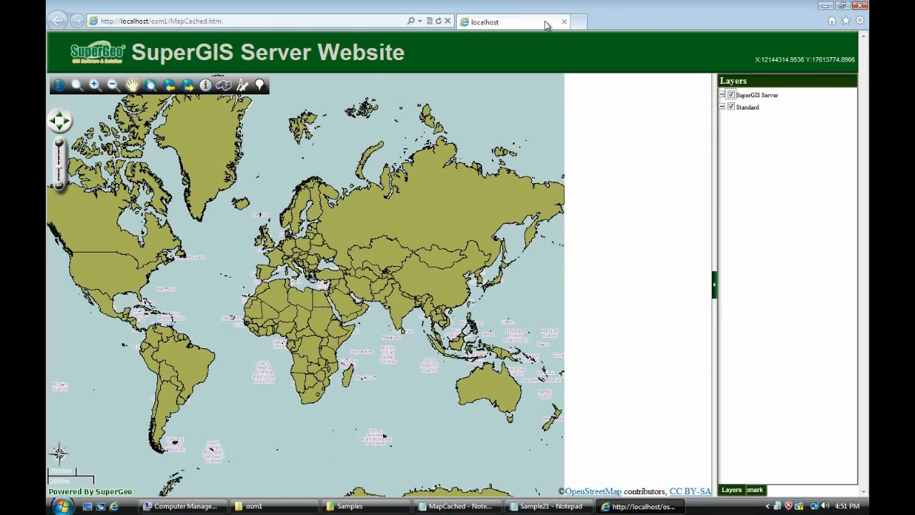
pyautogui.moveTo(336, 107); pyautogui.dragTo(475, 107)
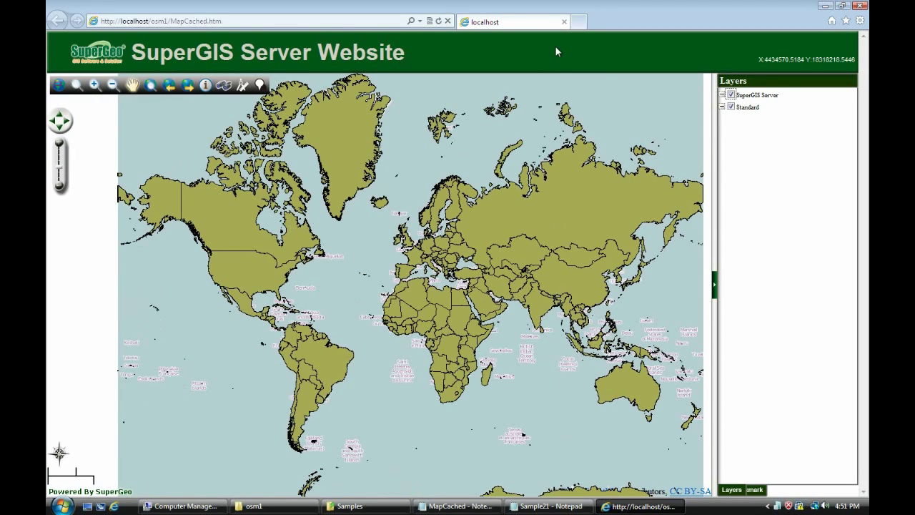